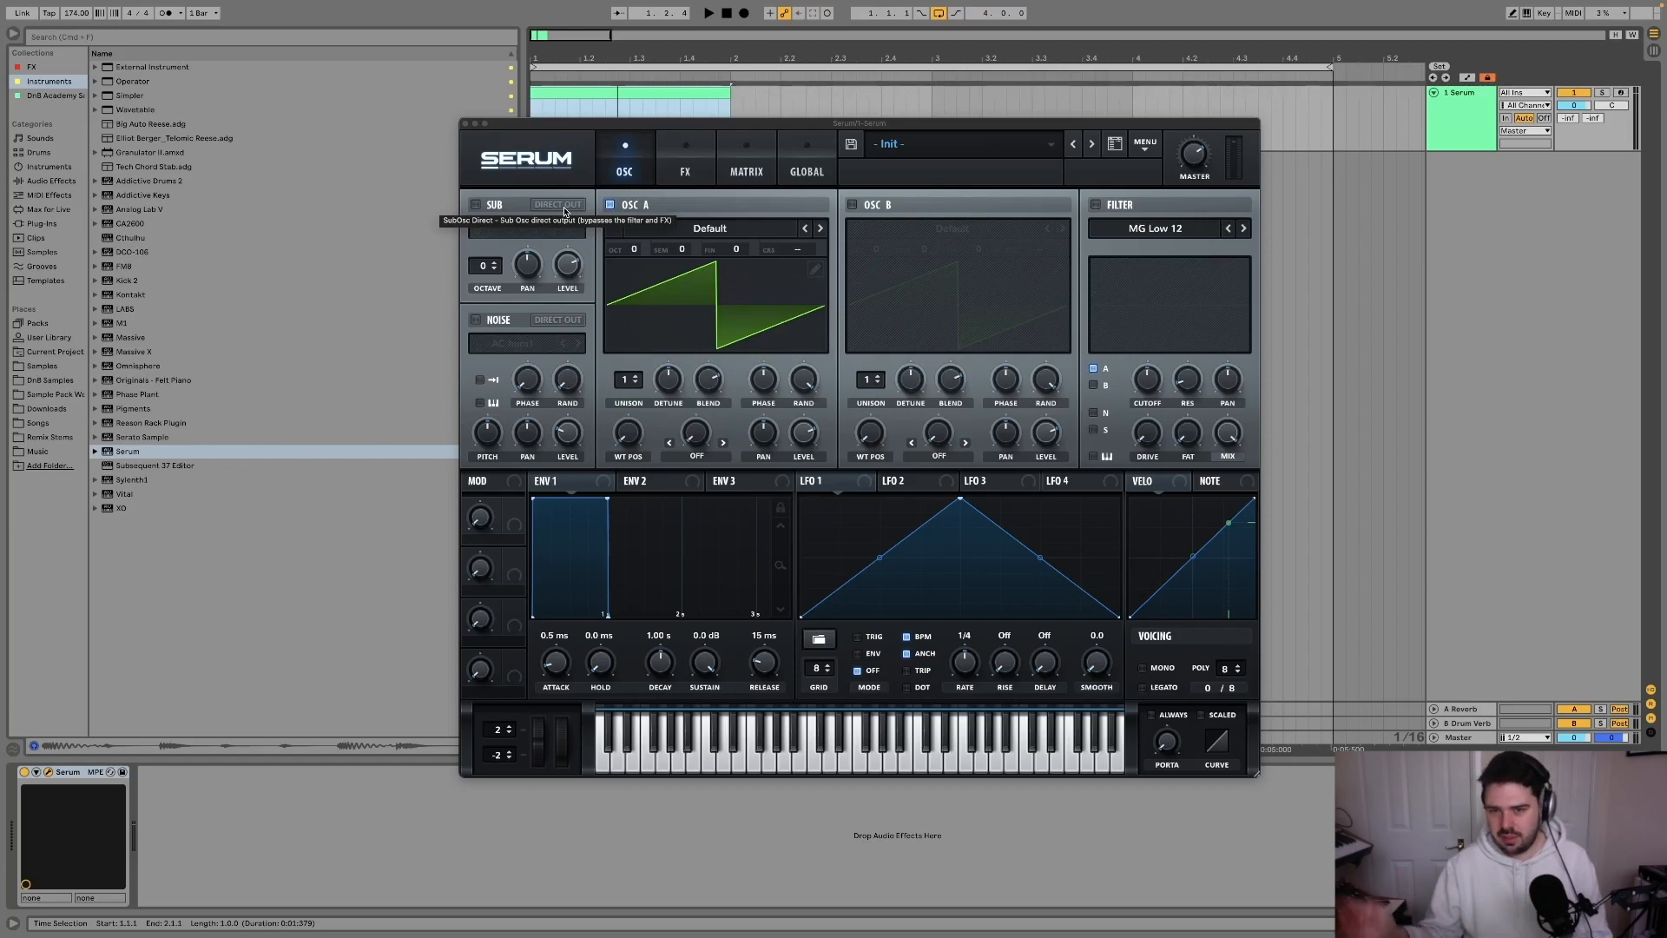
Hide the browser, select the Serum track to show its device, and reposition the synth window over the arrangement.
{"action": "left_click_drag", "start_coordinate": [901, 124], "coordinate": [827, 184]}
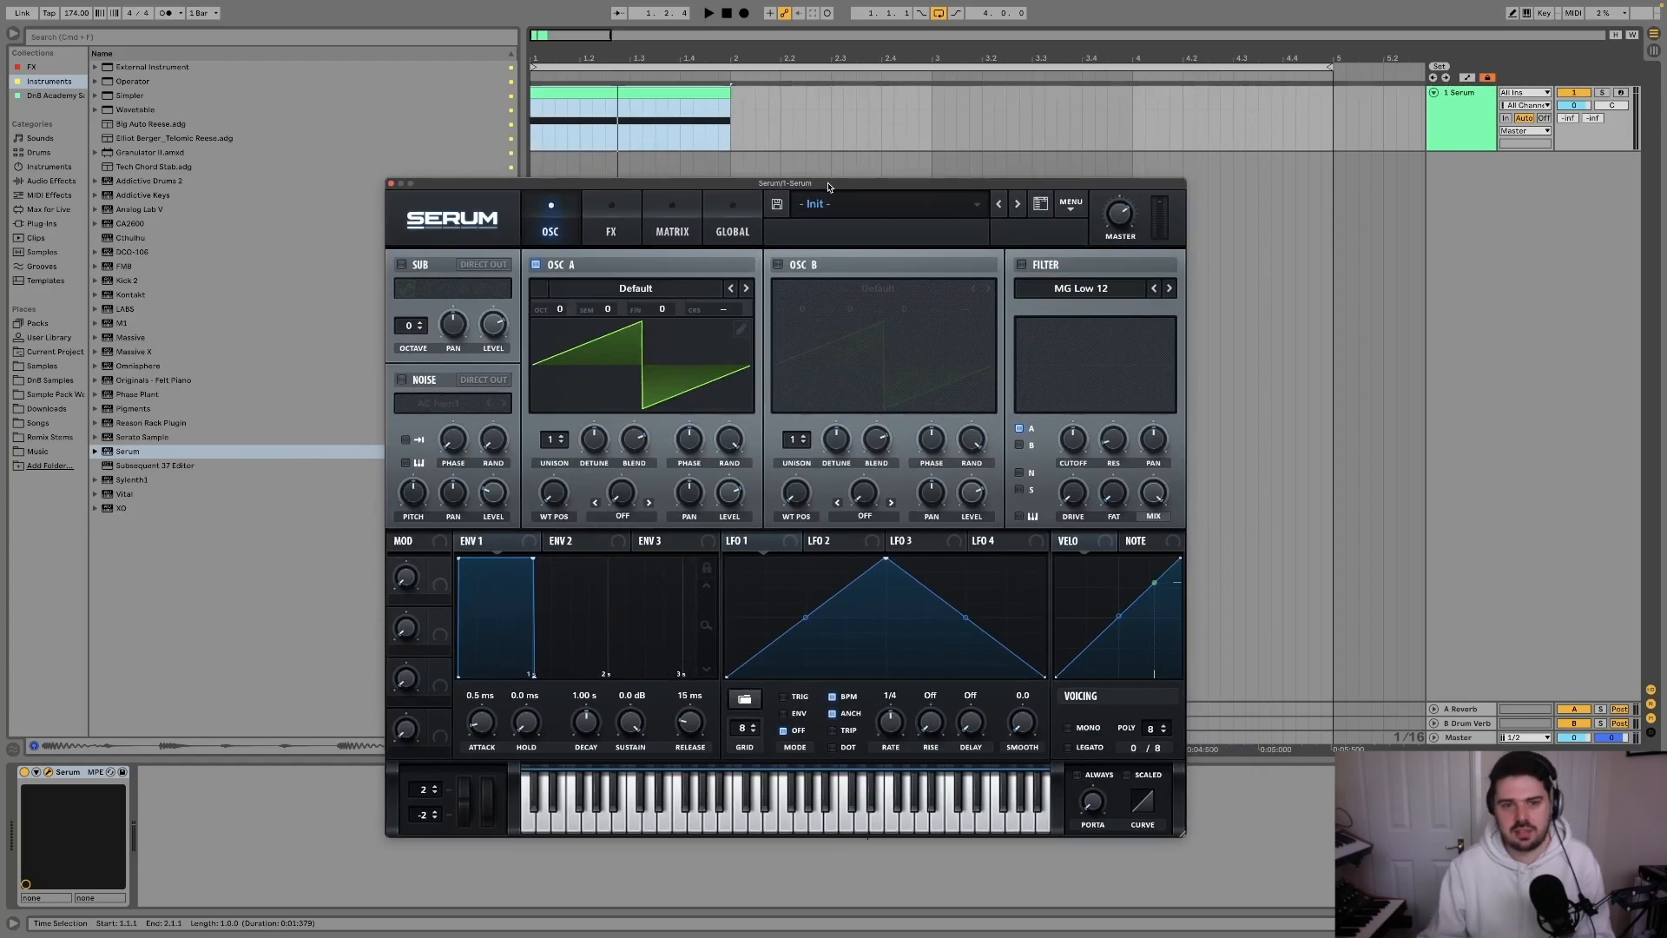
{"action": "left_click", "coordinate": [640, 93]}
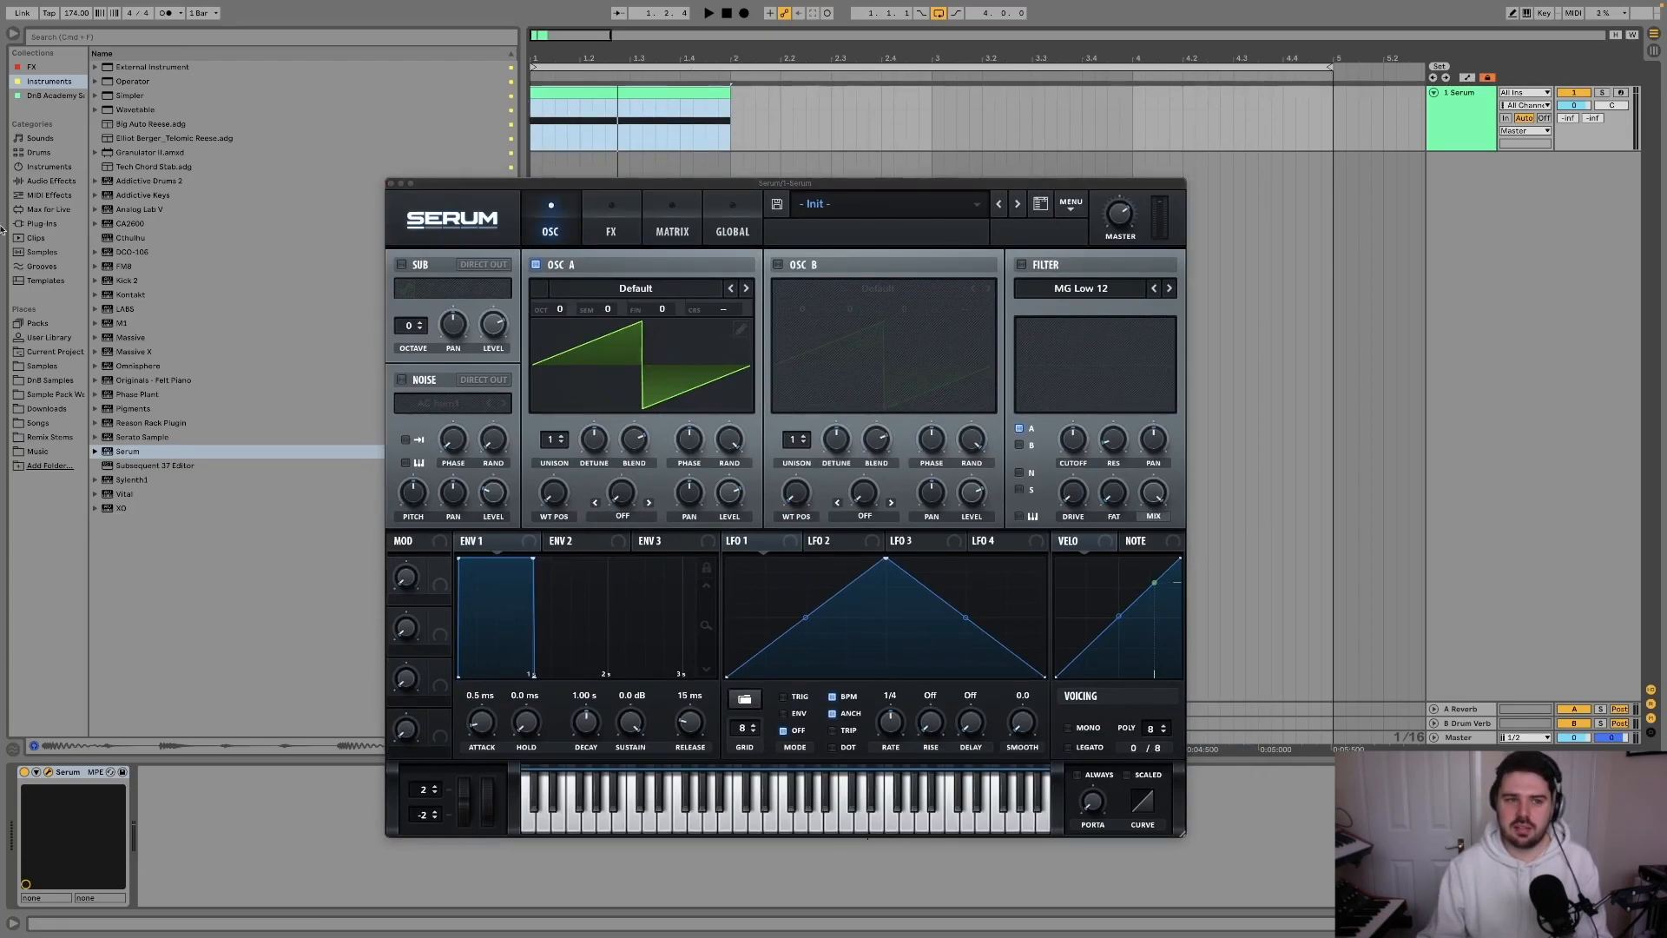
{"action": "left_click", "coordinate": [14, 34]}
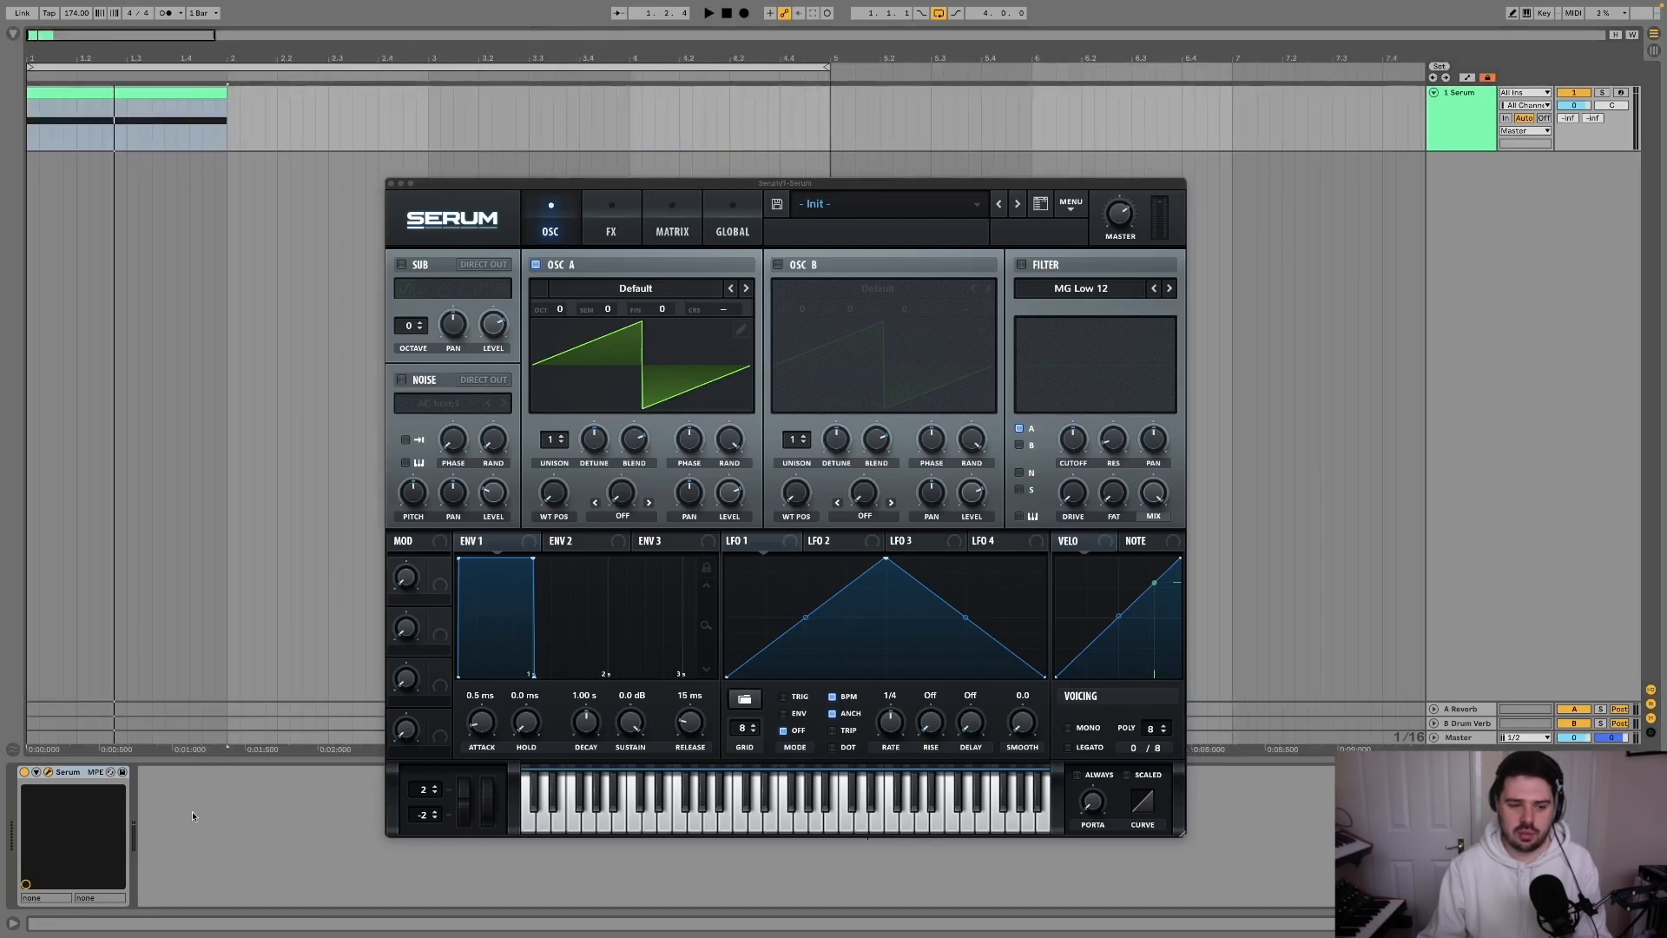
{"action": "left_click", "coordinate": [1459, 708]}
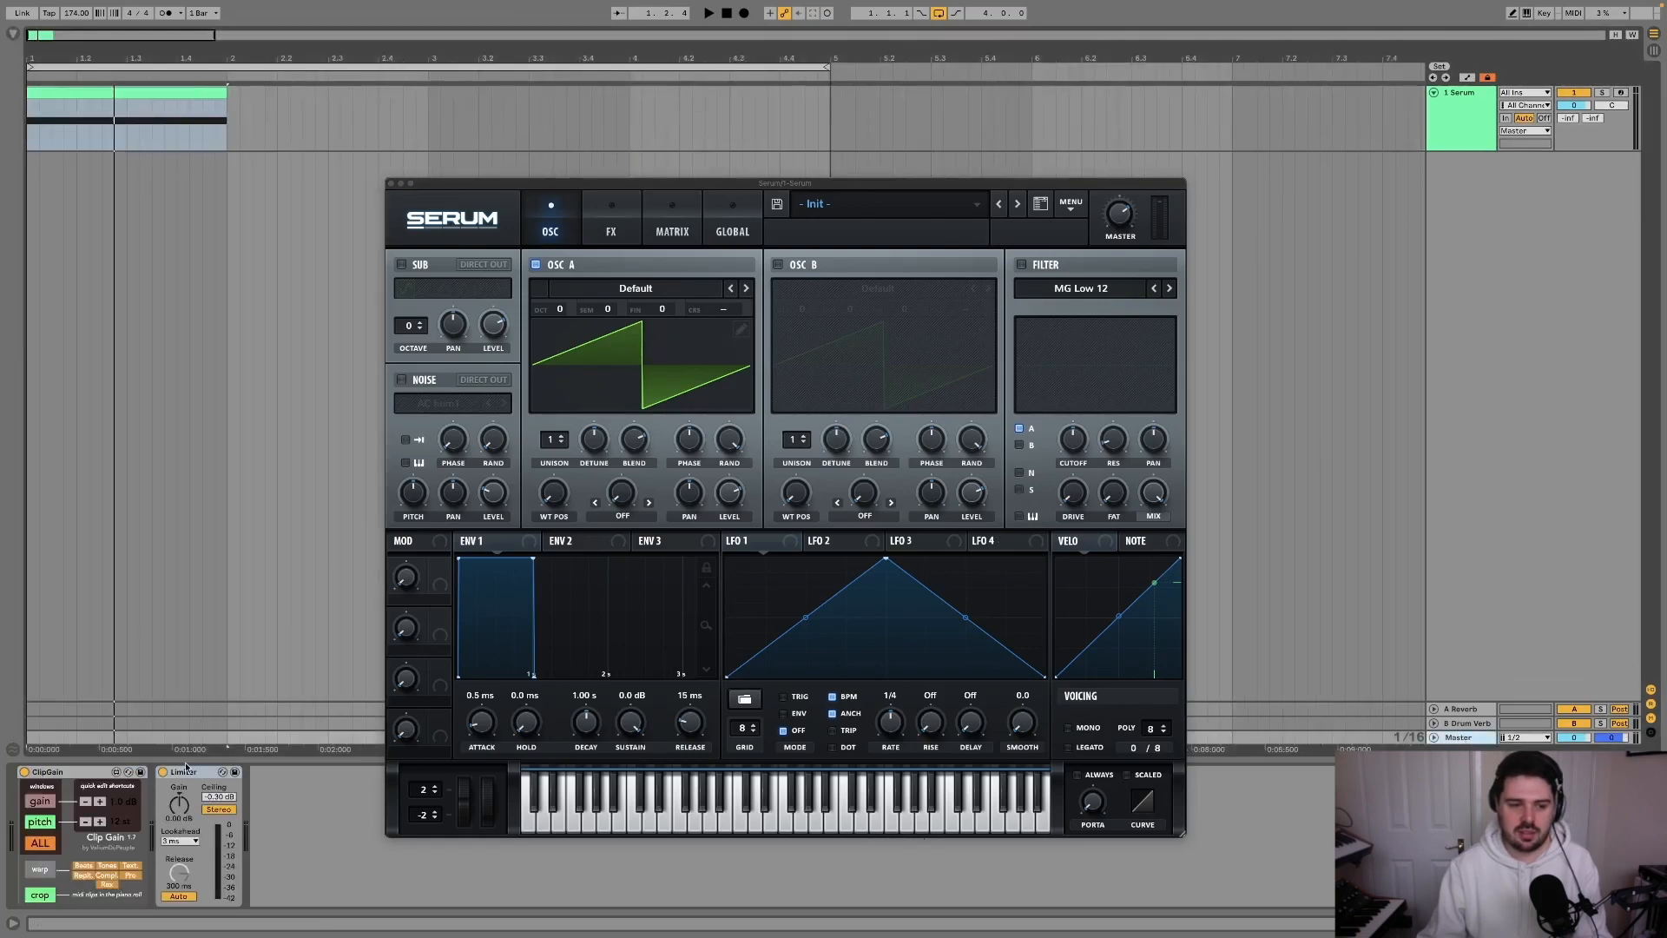
{"action": "left_click", "coordinate": [1454, 129]}
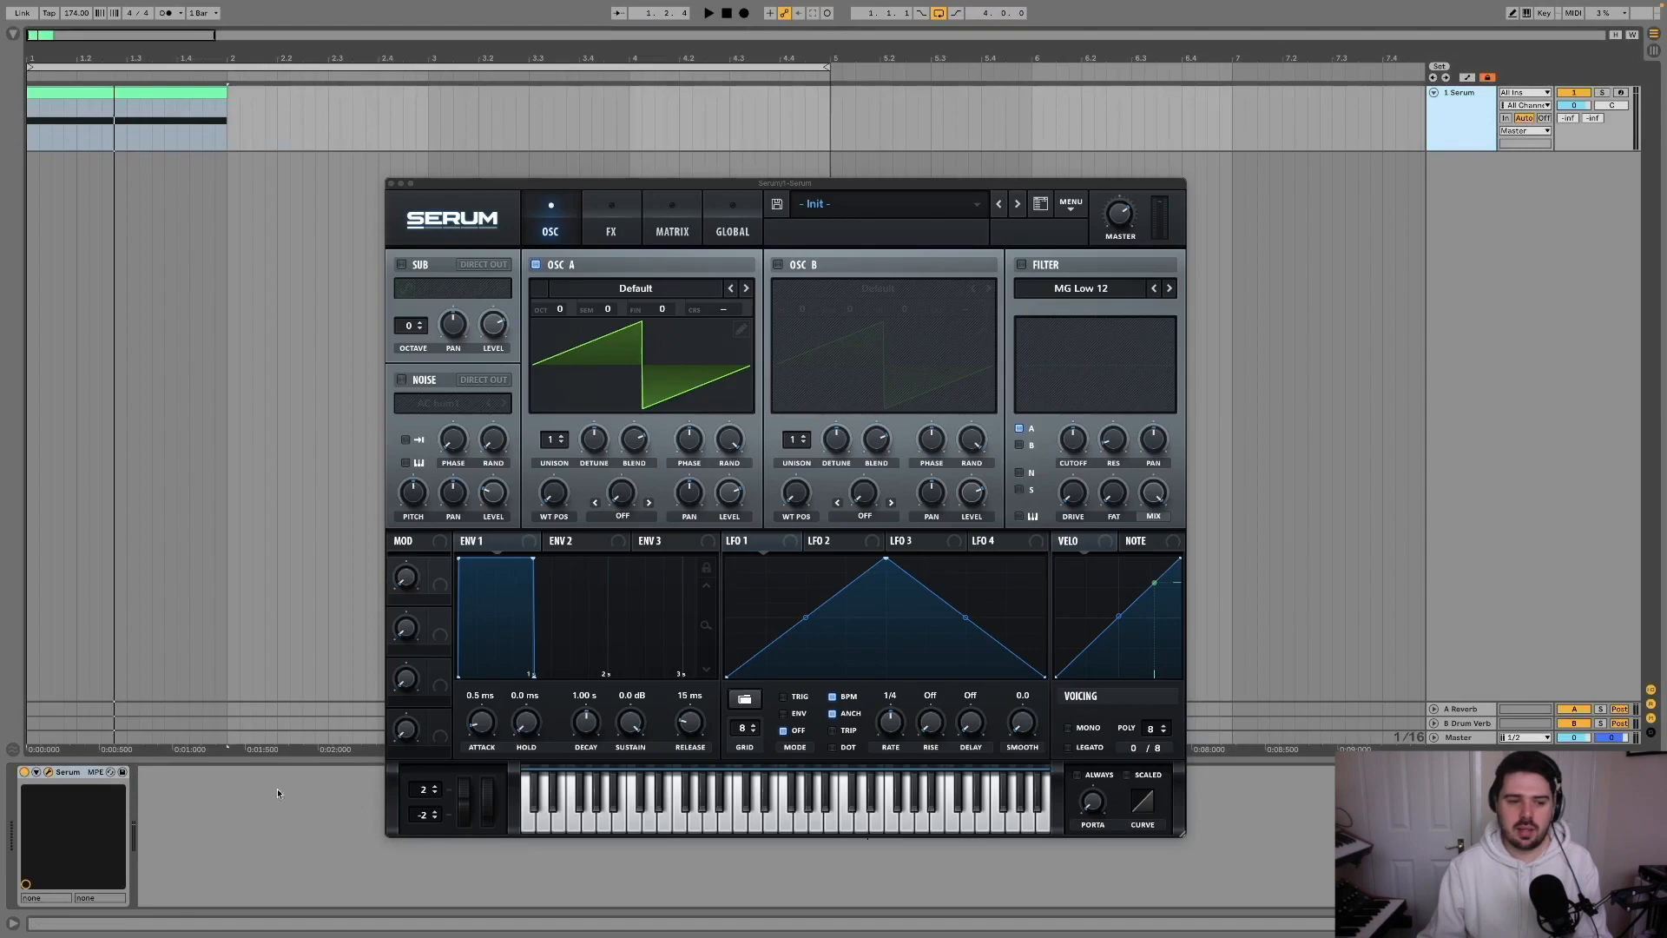
{"action": "left_click_drag", "start_coordinate": [811, 183], "coordinate": [800, 153]}
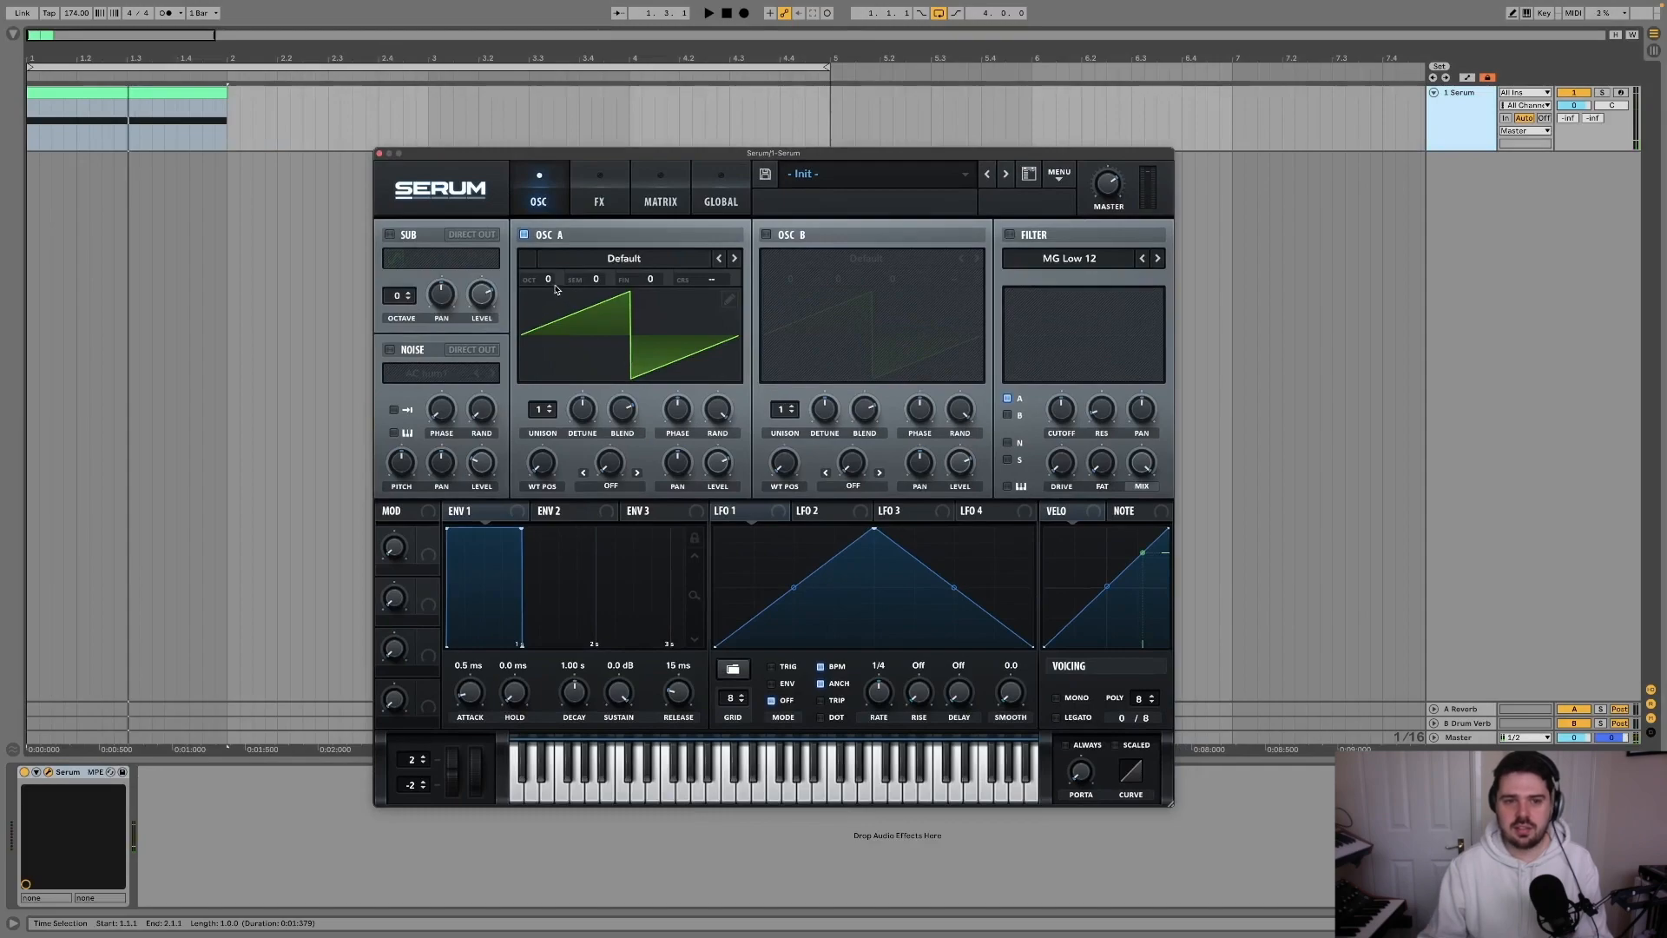
Lower oscillator A by two octaves, then enable oscillator B and set its octave to -2 as well.
{"action": "left_click_drag", "start_coordinate": [552, 285], "coordinate": [554, 345]}
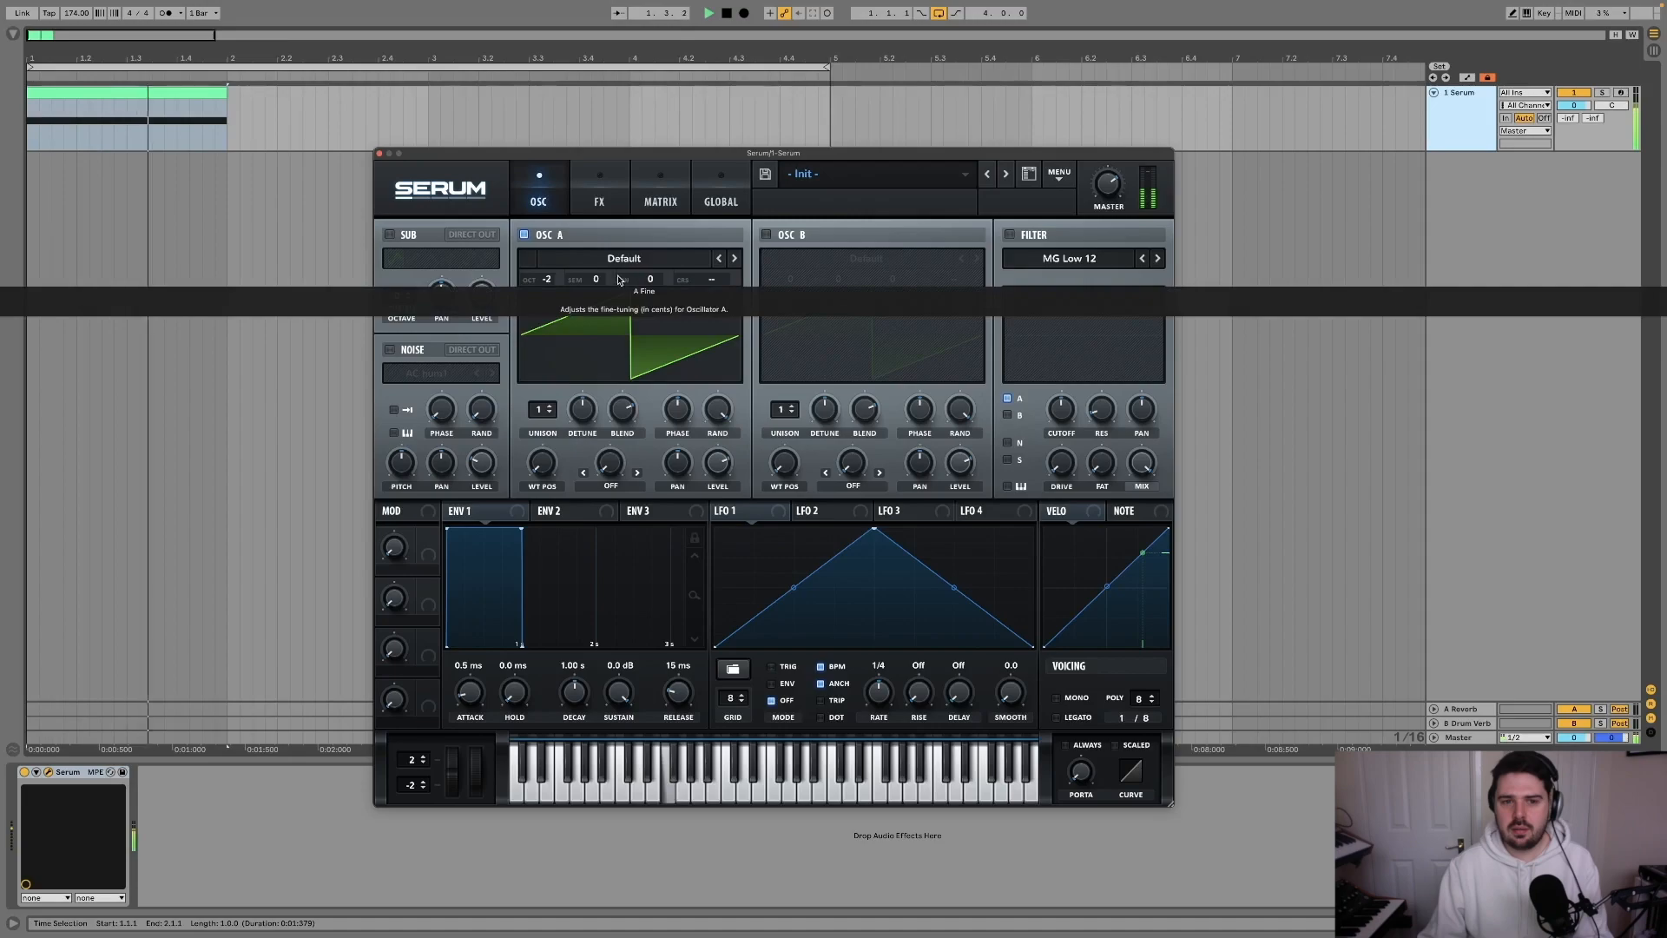
{"action": "left_click", "coordinate": [766, 235]}
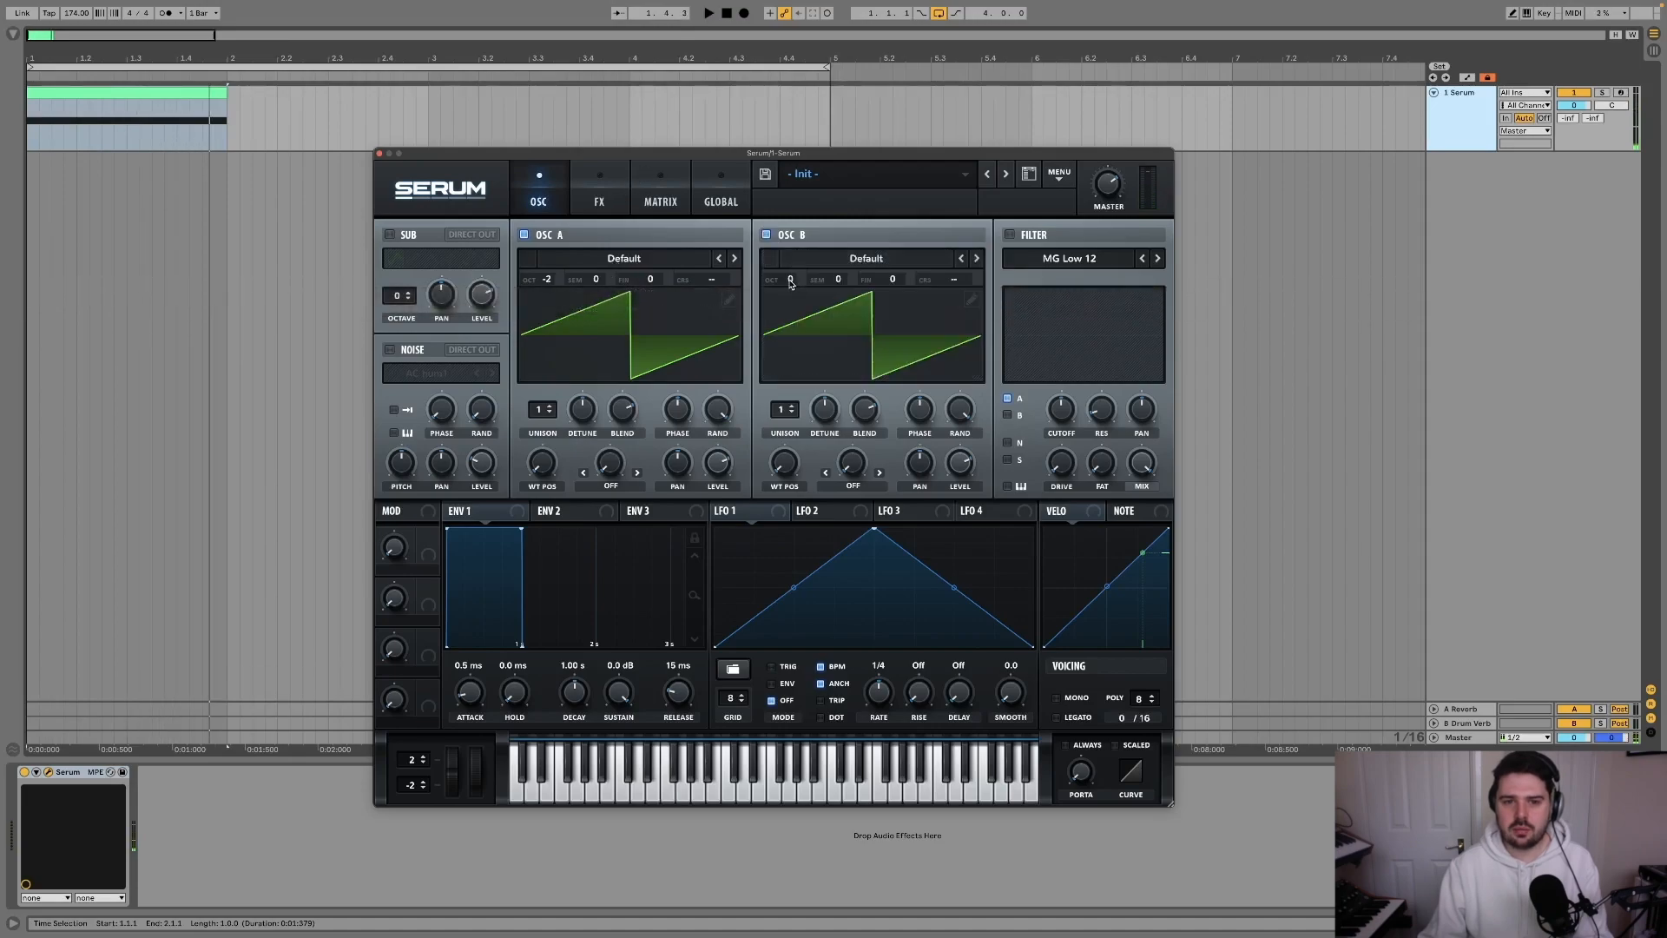
{"action": "left_click_drag", "start_coordinate": [791, 284], "coordinate": [791, 315]}
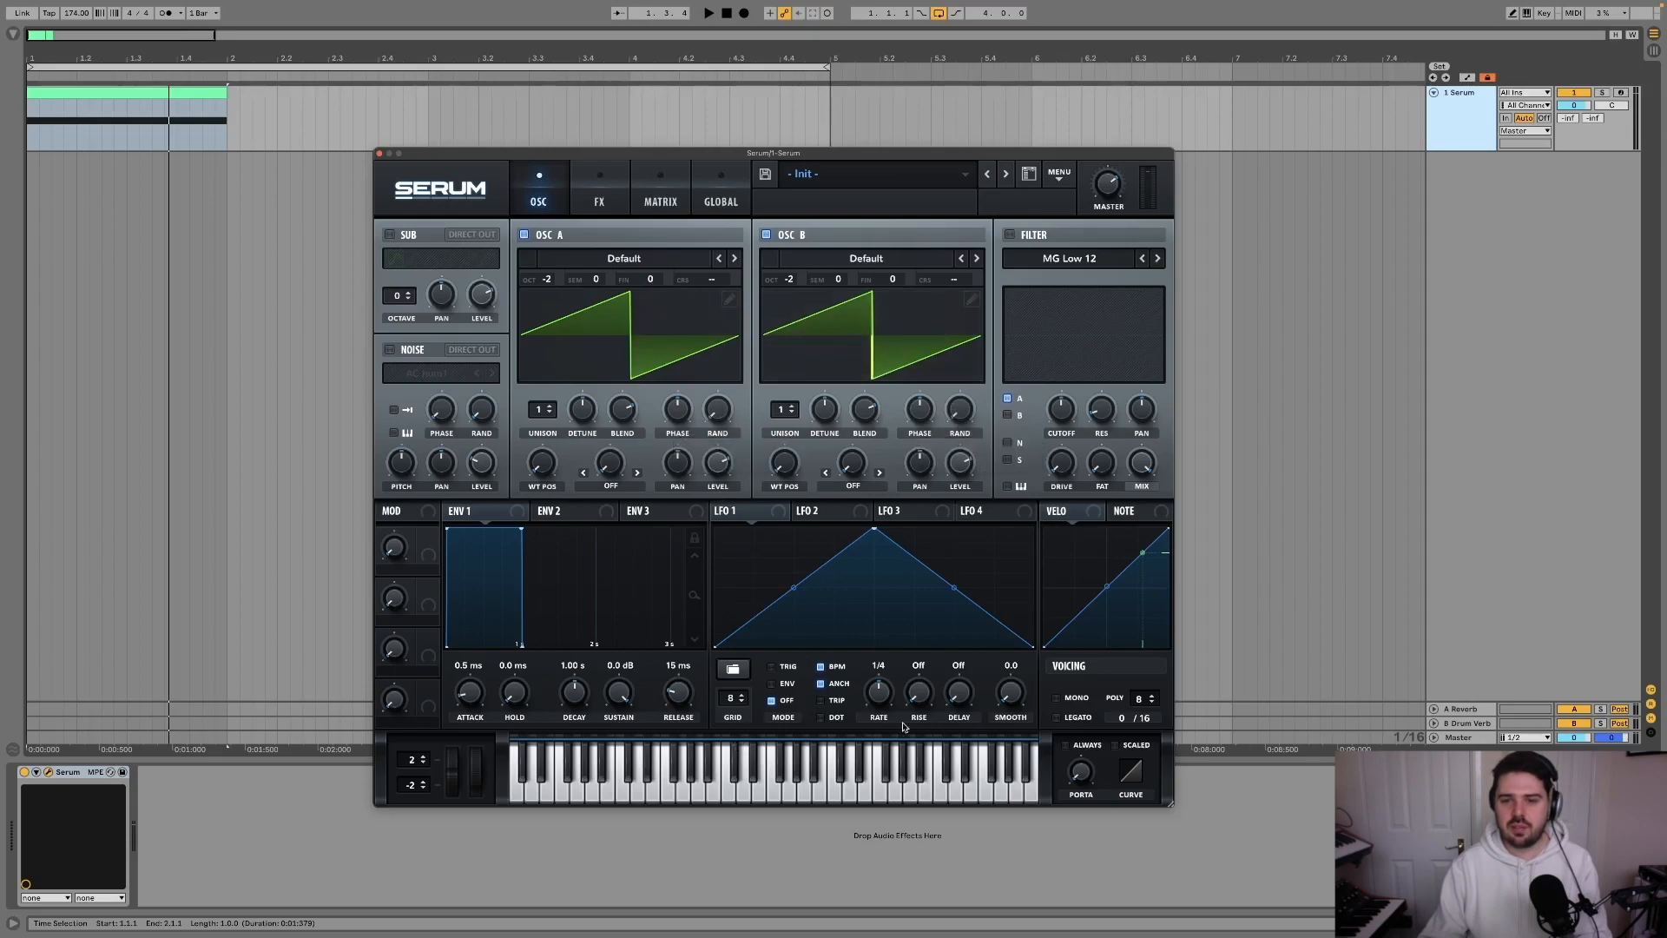
Set the fine tuning to -14 cents on oscillator A and 20 cents on oscillator B, and audition the loop.
{"action": "mouse_move", "coordinate": [707, 408]}
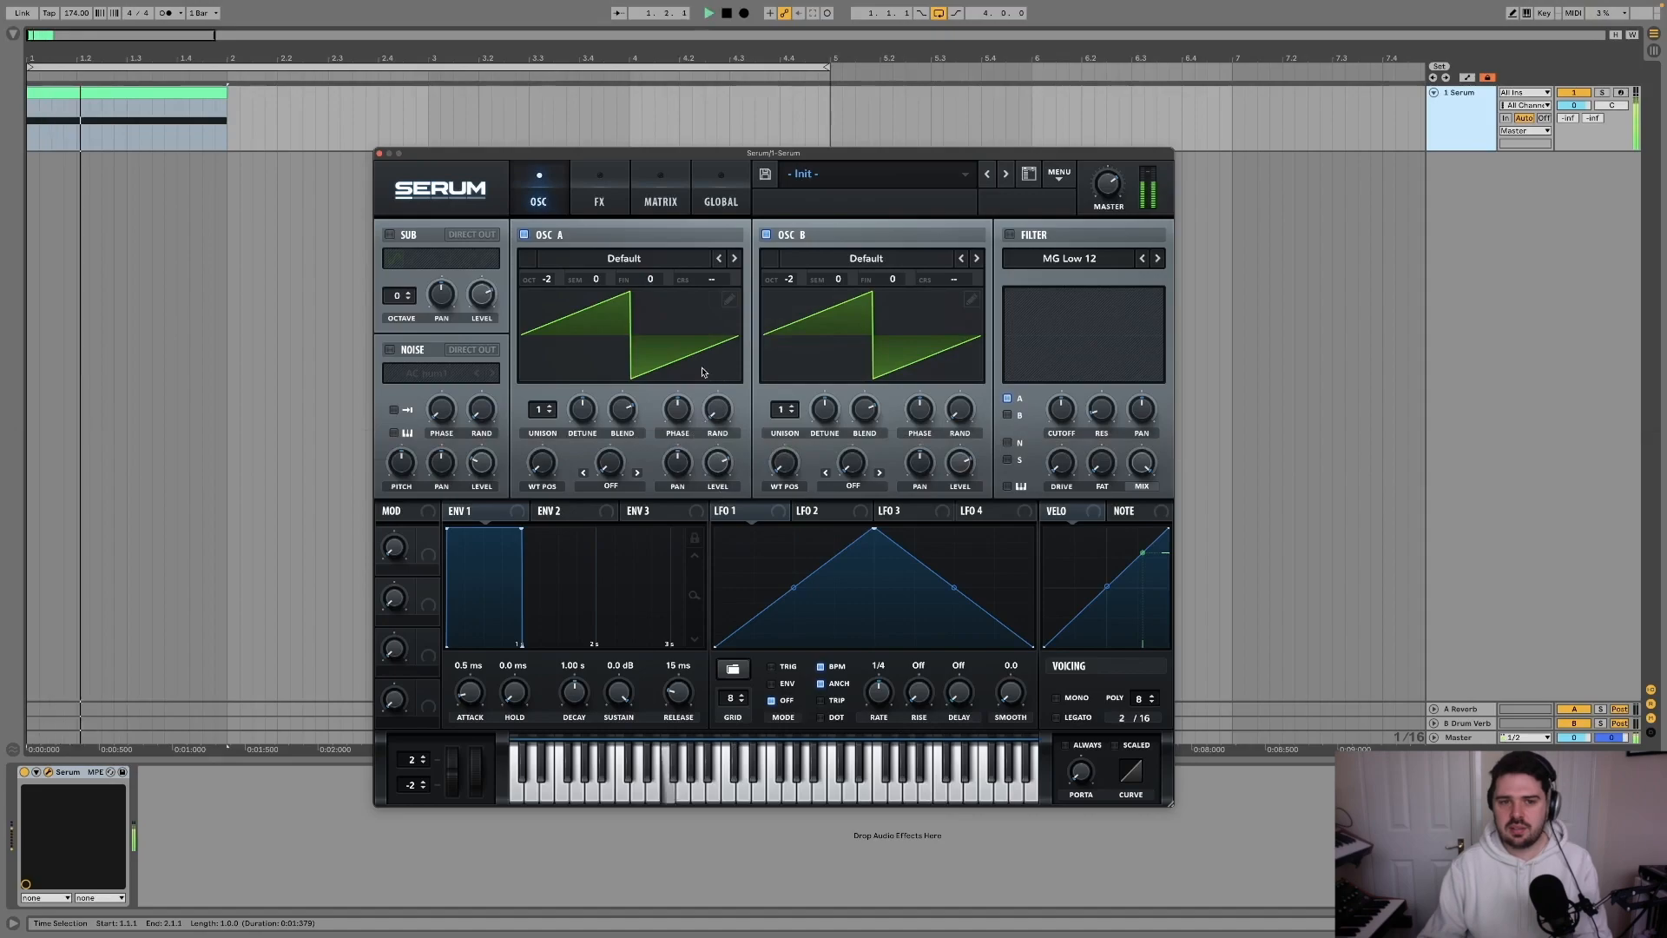
{"action": "left_click_drag", "start_coordinate": [649, 279], "coordinate": [651, 291]}
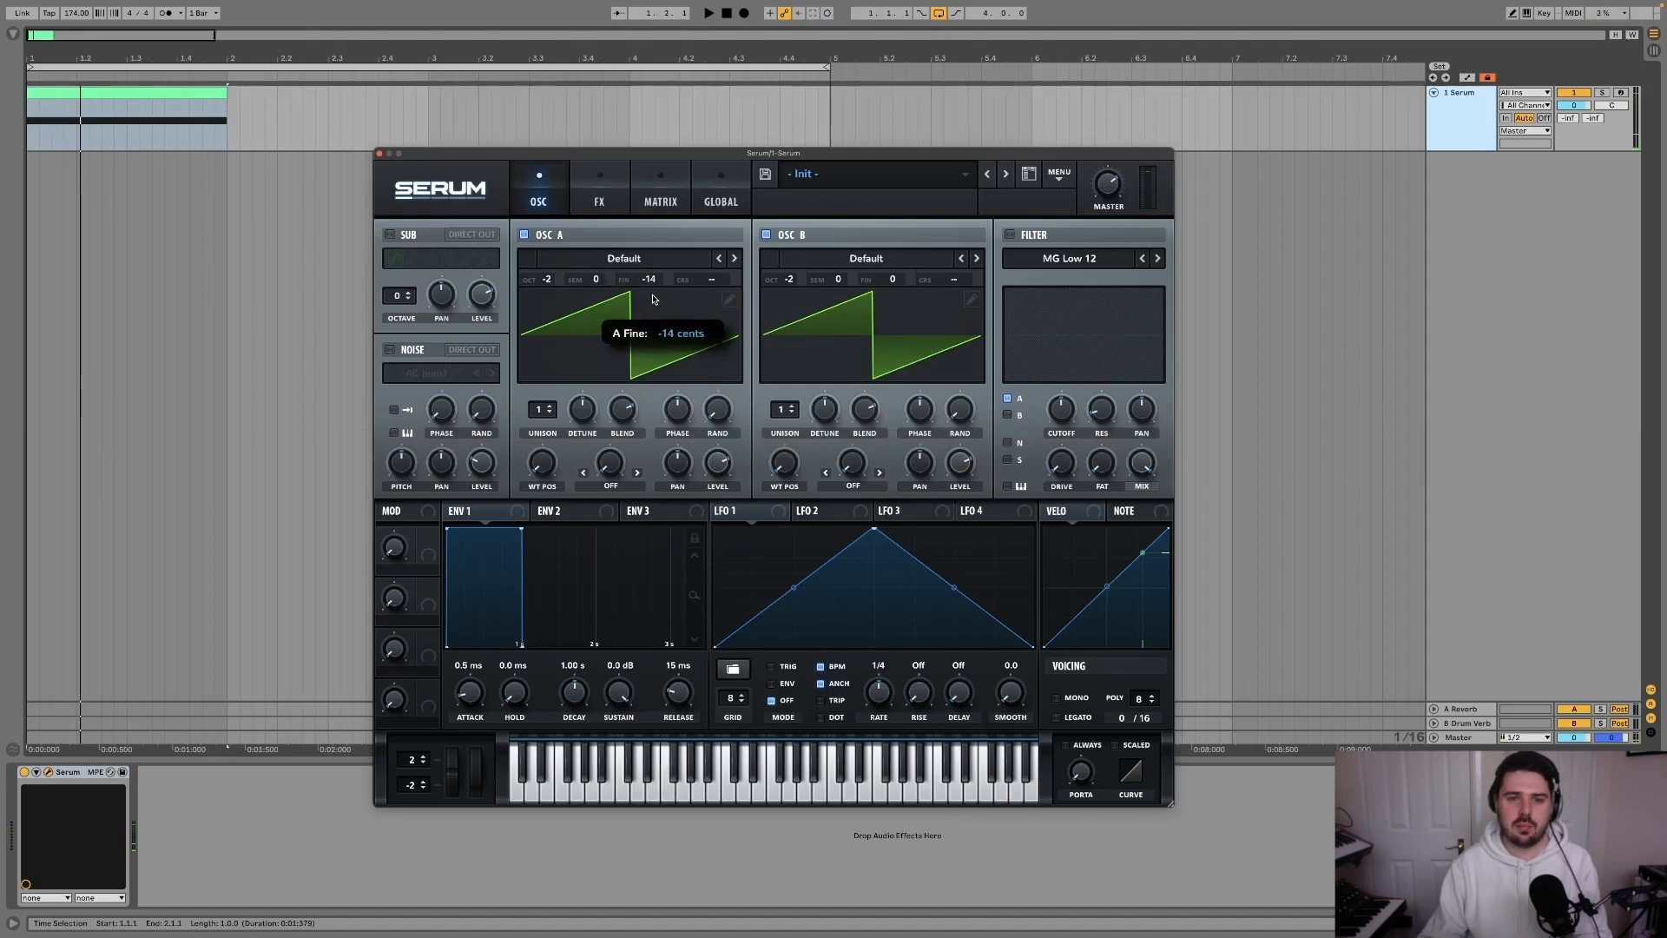
{"action": "left_click_drag", "start_coordinate": [893, 282], "coordinate": [904, 267]}
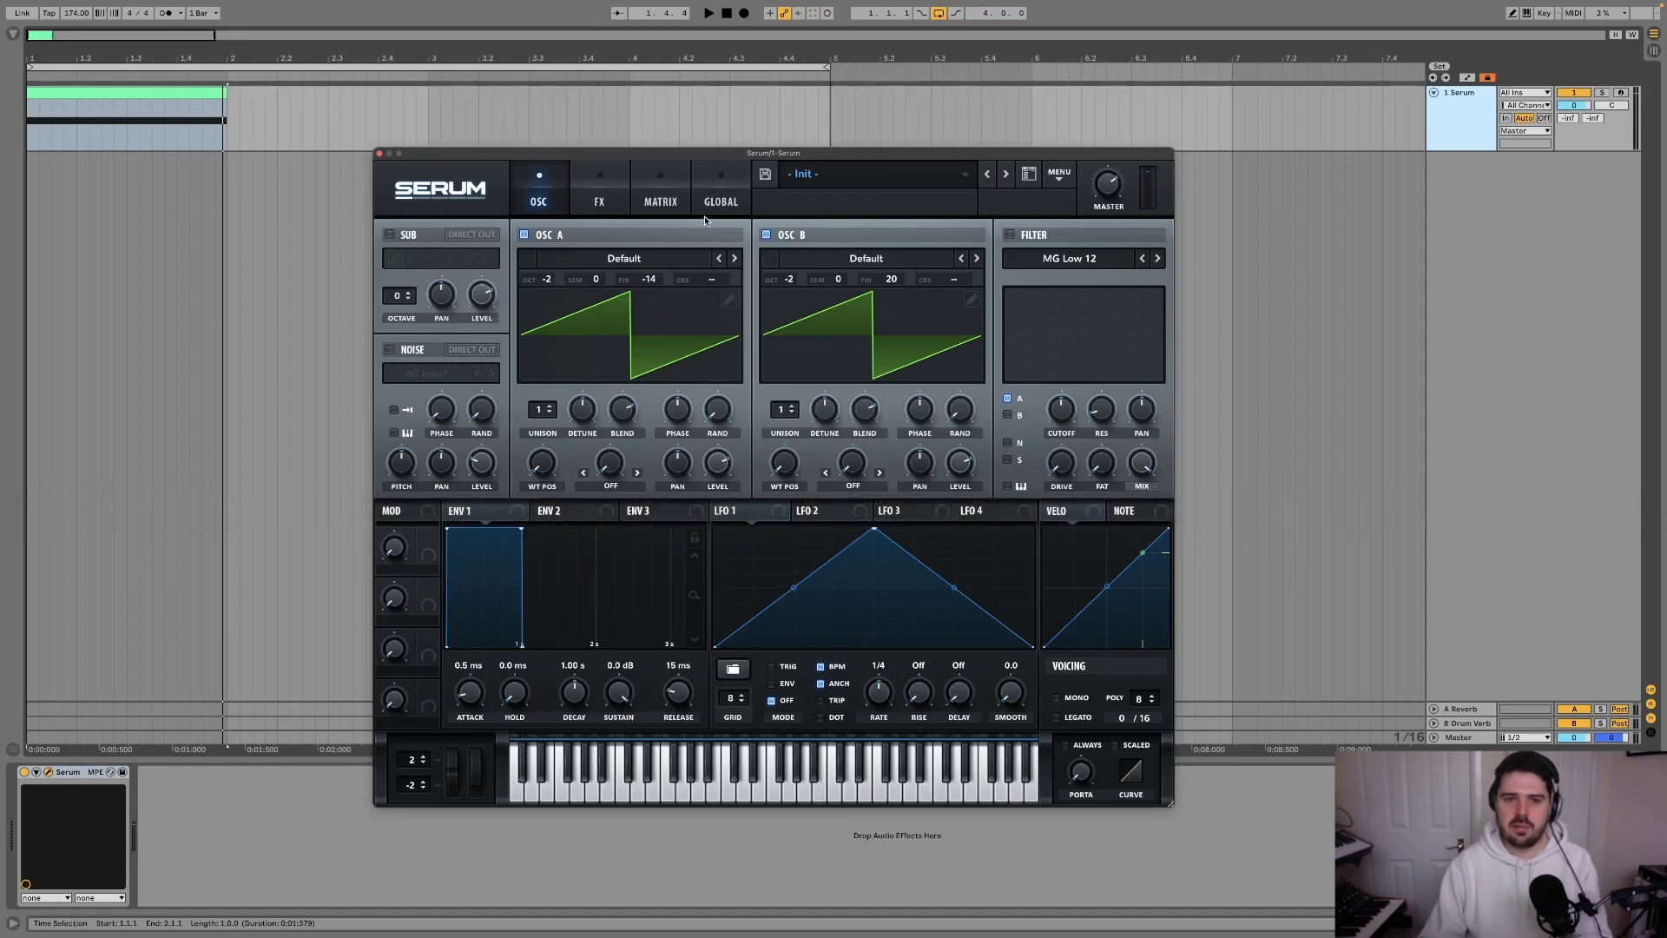
{"action": "key", "text": "space"}
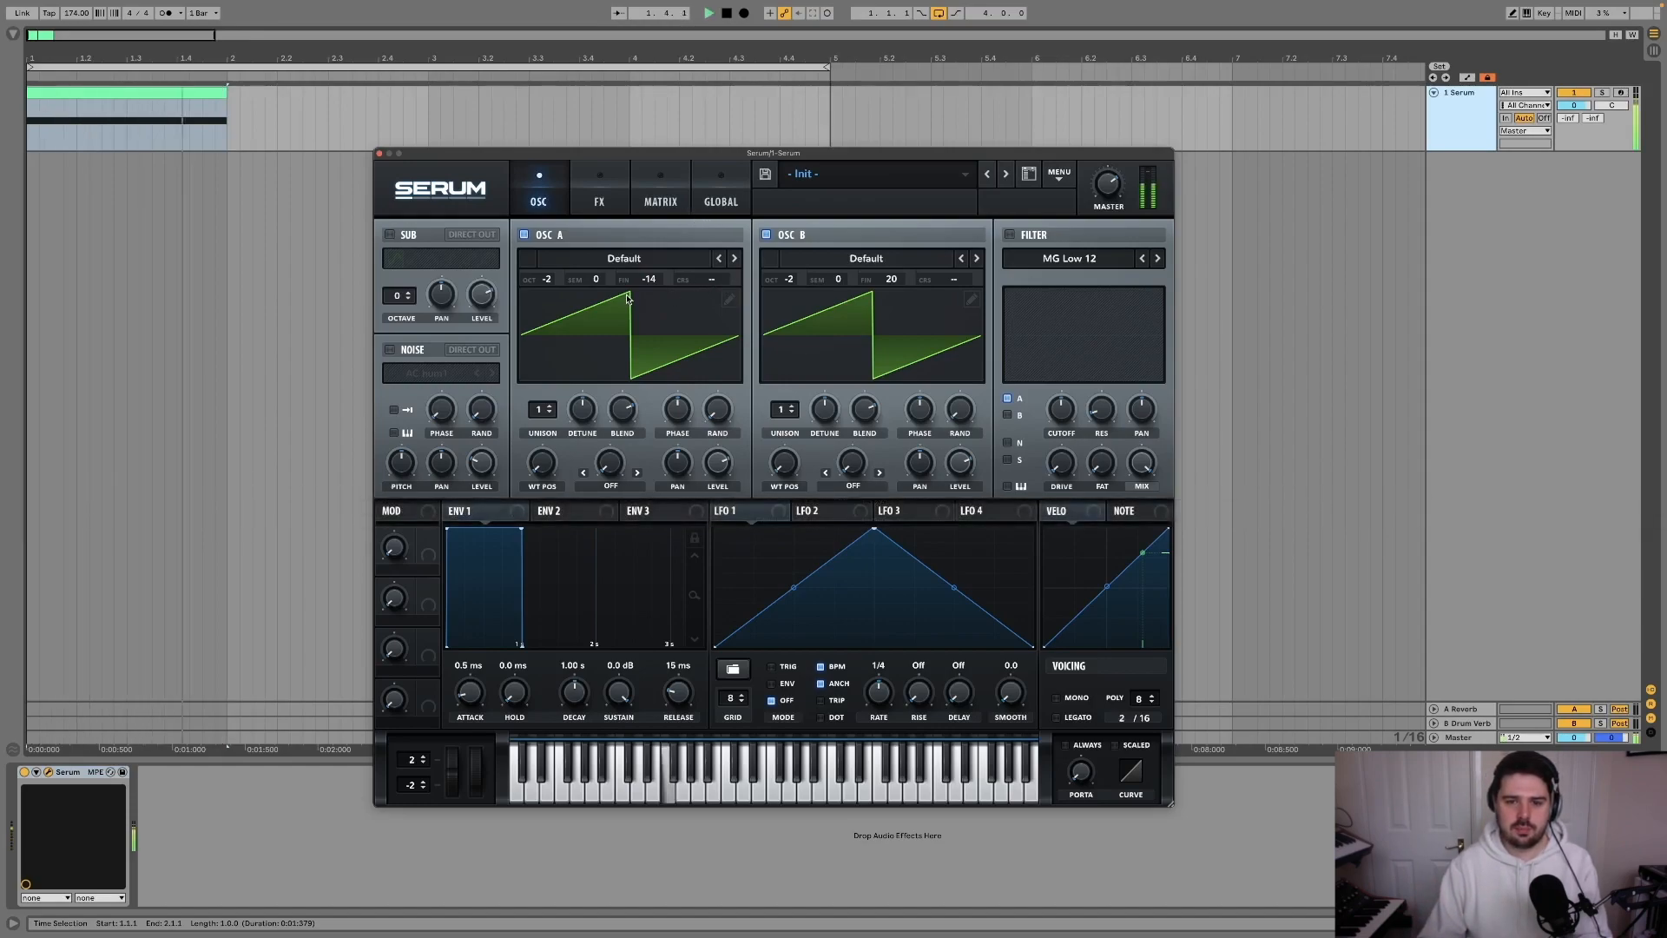
{"action": "key", "text": "space"}
Try the Bend +/- warp mode on oscillator A, varying its amount during playback.
{"action": "left_click", "coordinate": [620, 493]}
{"action": "left_click", "coordinate": [644, 598]}
{"action": "key", "text": "space"}
{"action": "left_click_drag", "start_coordinate": [612, 460], "coordinate": [620, 445]}
{"action": "key", "text": "space"}
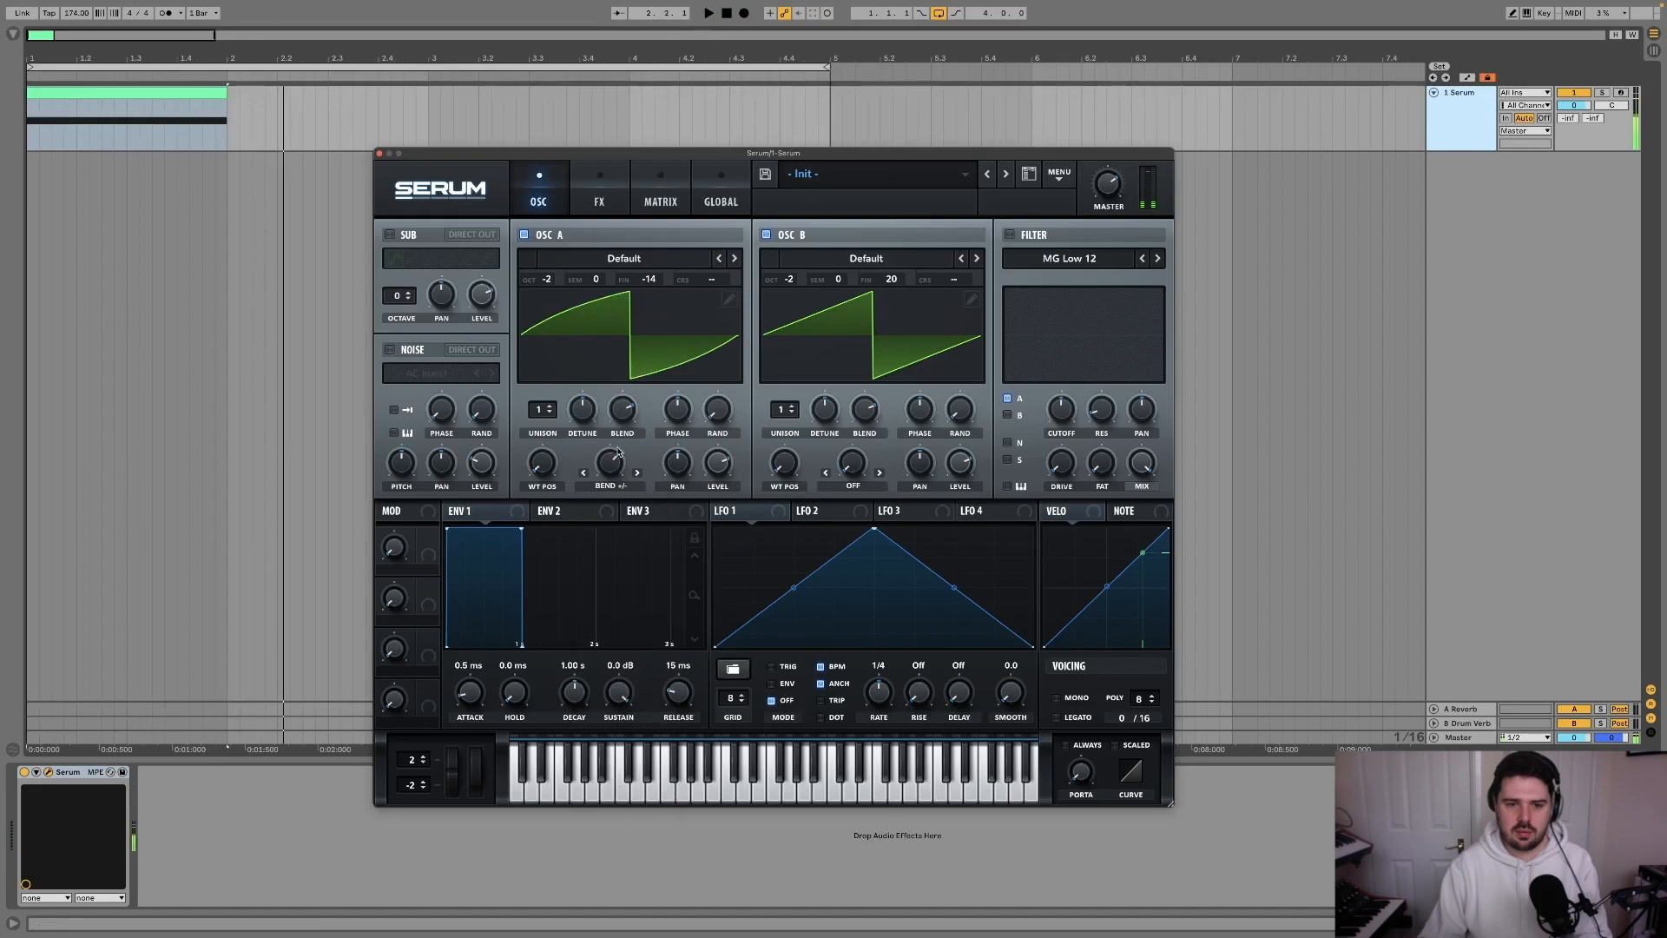
Try the Asym - warp mode on oscillator A, varying its amount during playback with oscillator B switched off.
{"action": "left_click", "coordinate": [622, 484]}
{"action": "left_click", "coordinate": [638, 635]}
{"action": "key", "text": "space"}
{"action": "left_click_drag", "start_coordinate": [611, 464], "coordinate": [612, 526]}
{"action": "key", "text": "space"}
{"action": "key", "text": "space"}
{"action": "left_click", "coordinate": [766, 235]}
{"action": "key", "text": "space"}
{"action": "key", "text": "space"}
{"action": "mouse_move", "coordinate": [611, 465]}
{"action": "left_mouse_down"}
{"action": "mouse_move", "coordinate": [624, 420]}
{"action": "mouse_move", "coordinate": [619, 443]}
{"action": "left_mouse_up"}
Set oscillator A's warp mode to Flip with an amount of about 70%, and re-enable oscillator B.
{"action": "left_click", "coordinate": [610, 487]}
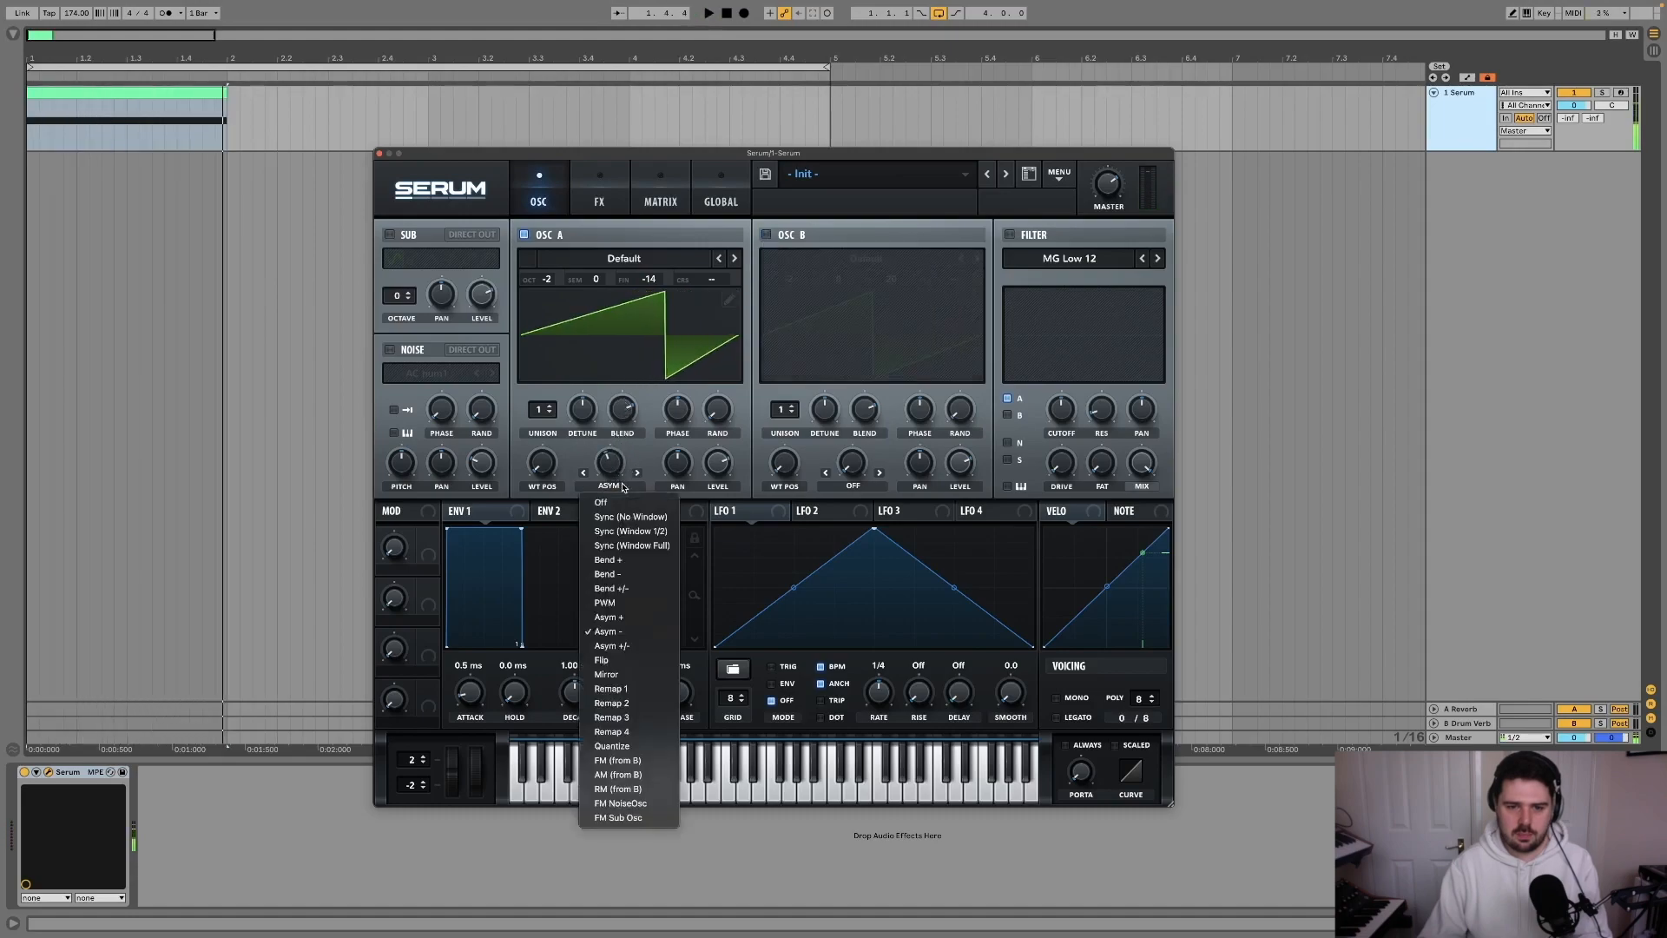
{"action": "left_click", "coordinate": [608, 660]}
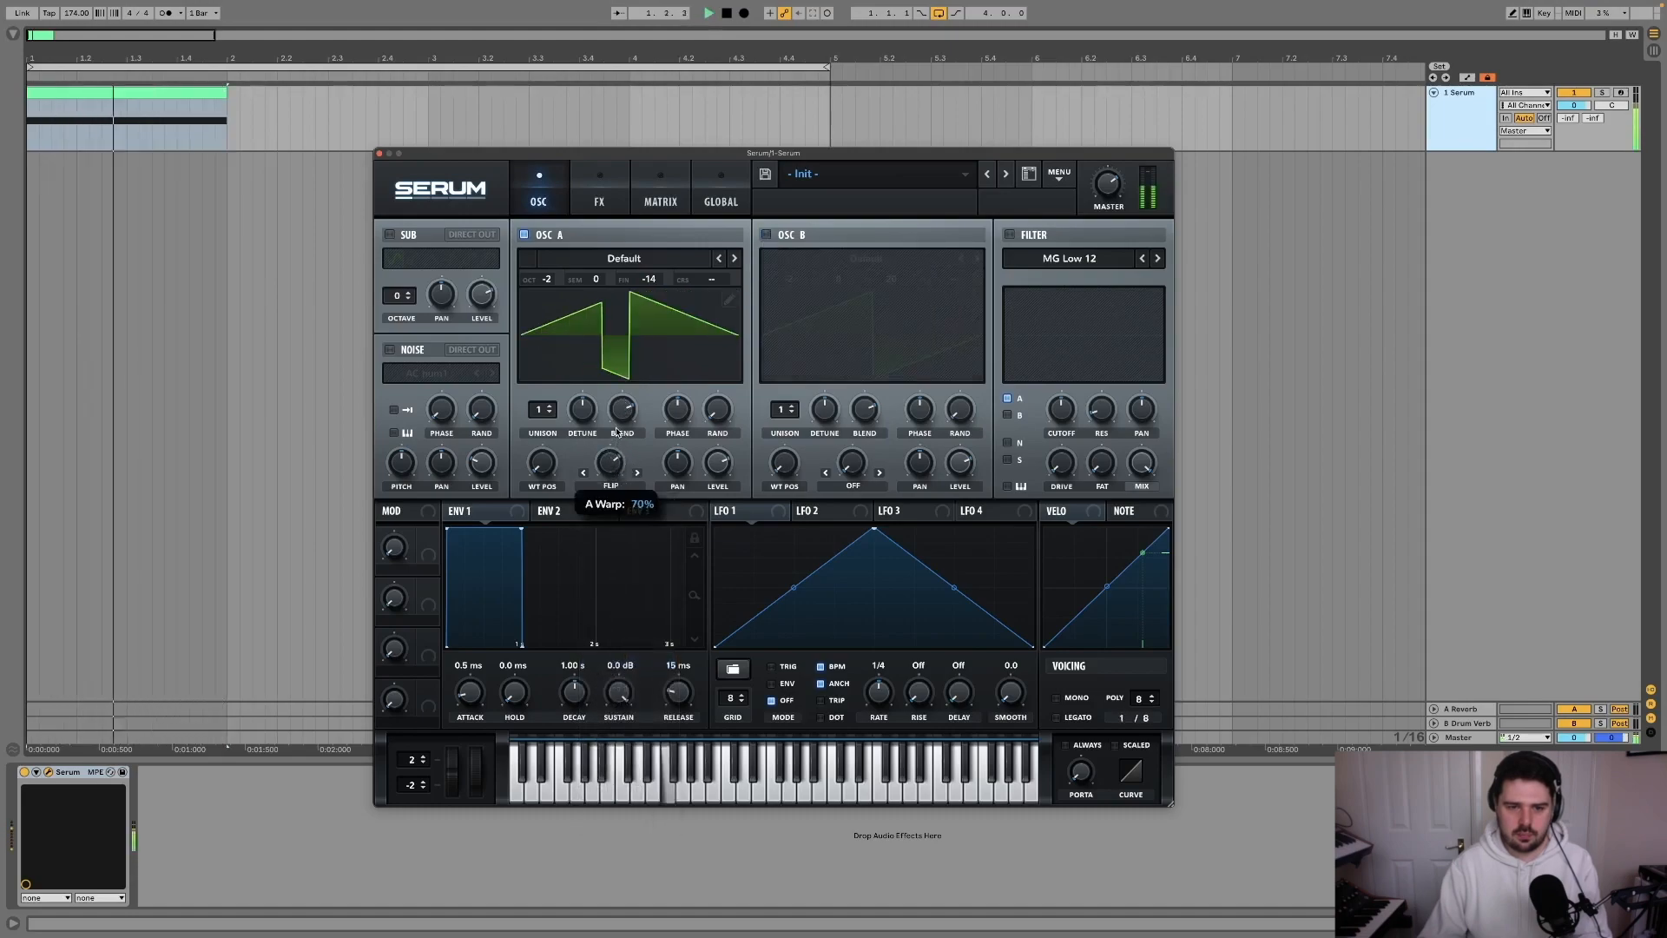
{"action": "key", "text": "space"}
{"action": "left_click", "coordinate": [766, 234]}
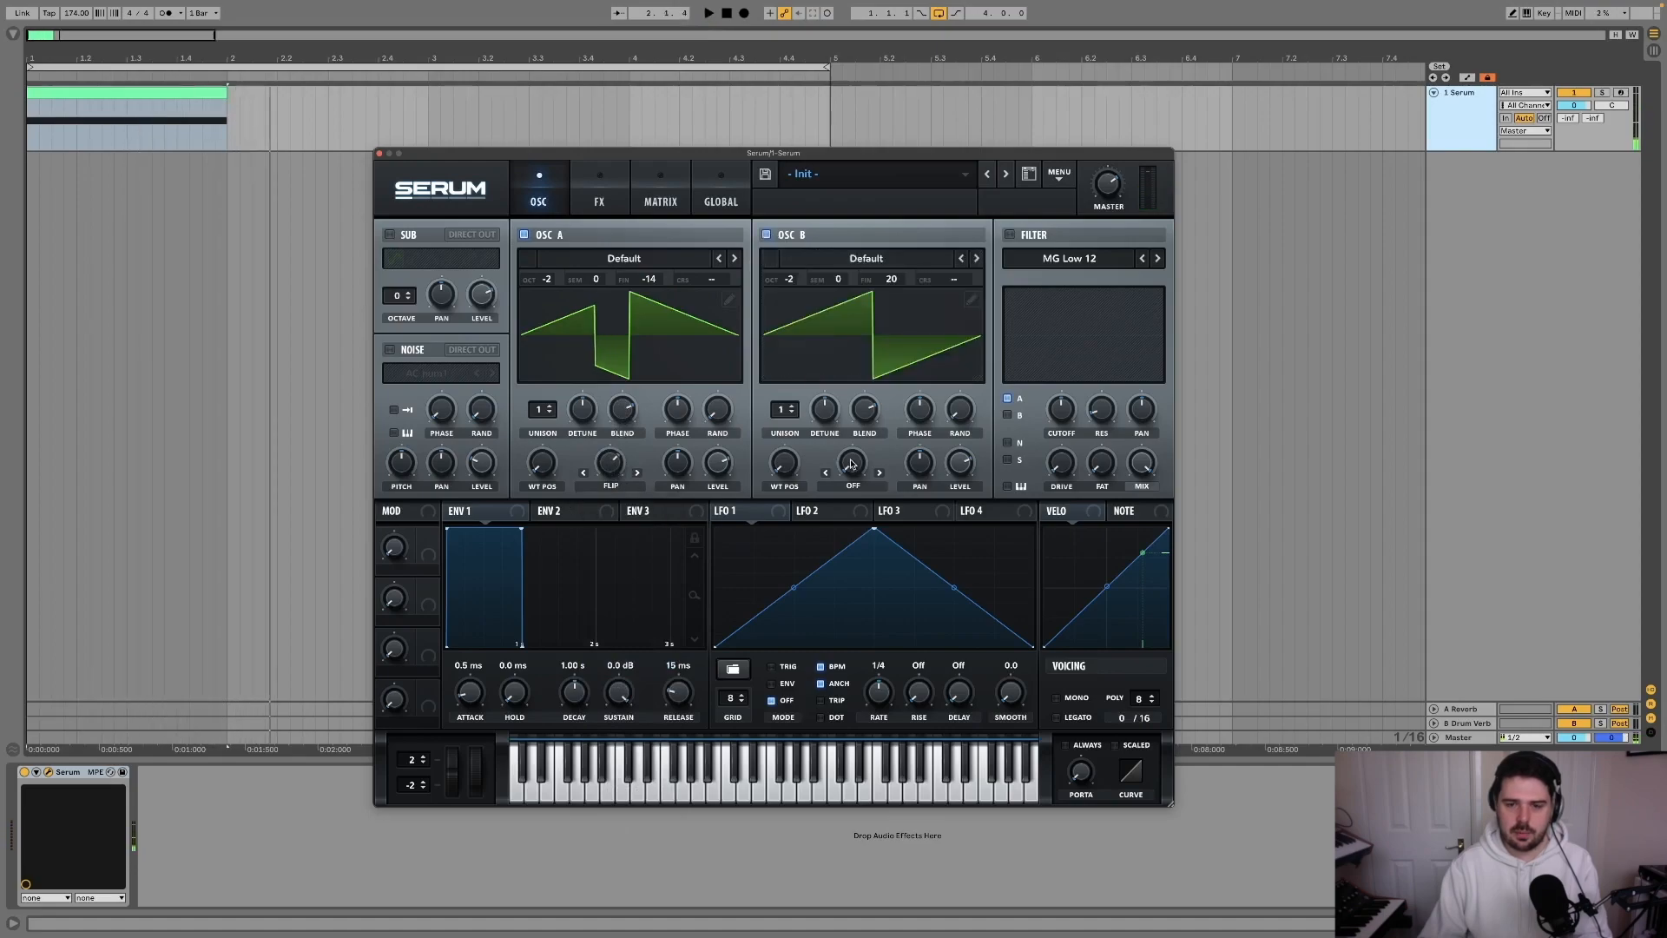
Set oscillator B's warp mode to Mirror with an amount of about 22% while auditioning the loop.
{"action": "left_click", "coordinate": [853, 486]}
{"action": "left_click", "coordinate": [848, 674]}
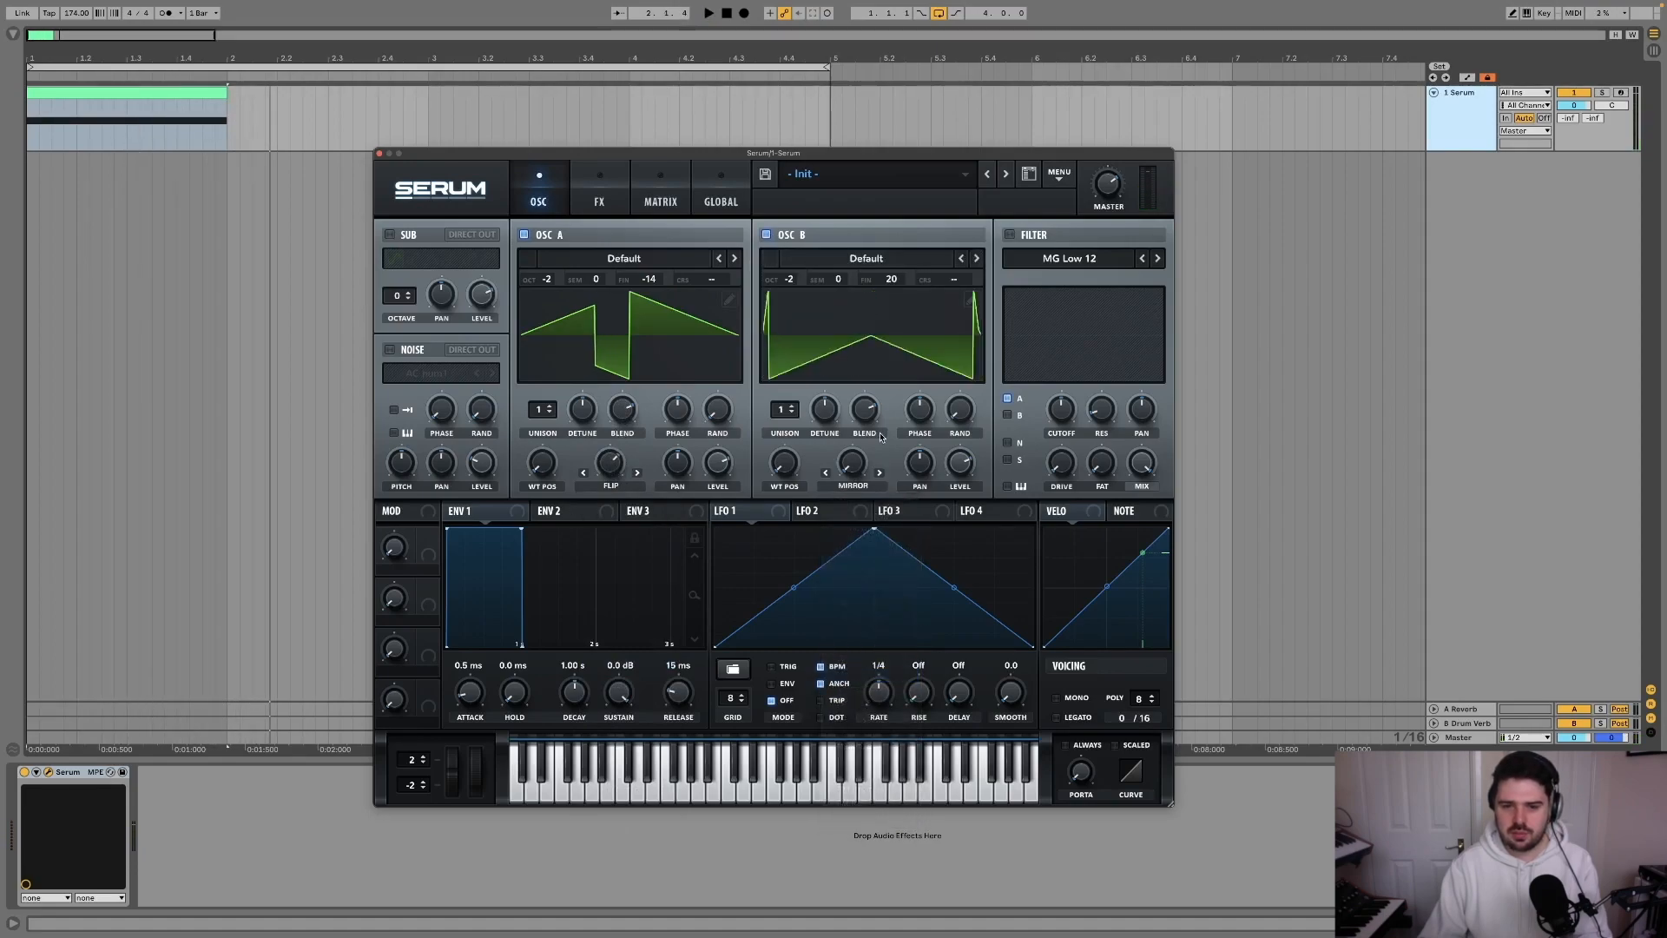
{"action": "key", "text": "space"}
{"action": "left_click_drag", "start_coordinate": [856, 452], "coordinate": [856, 441]}
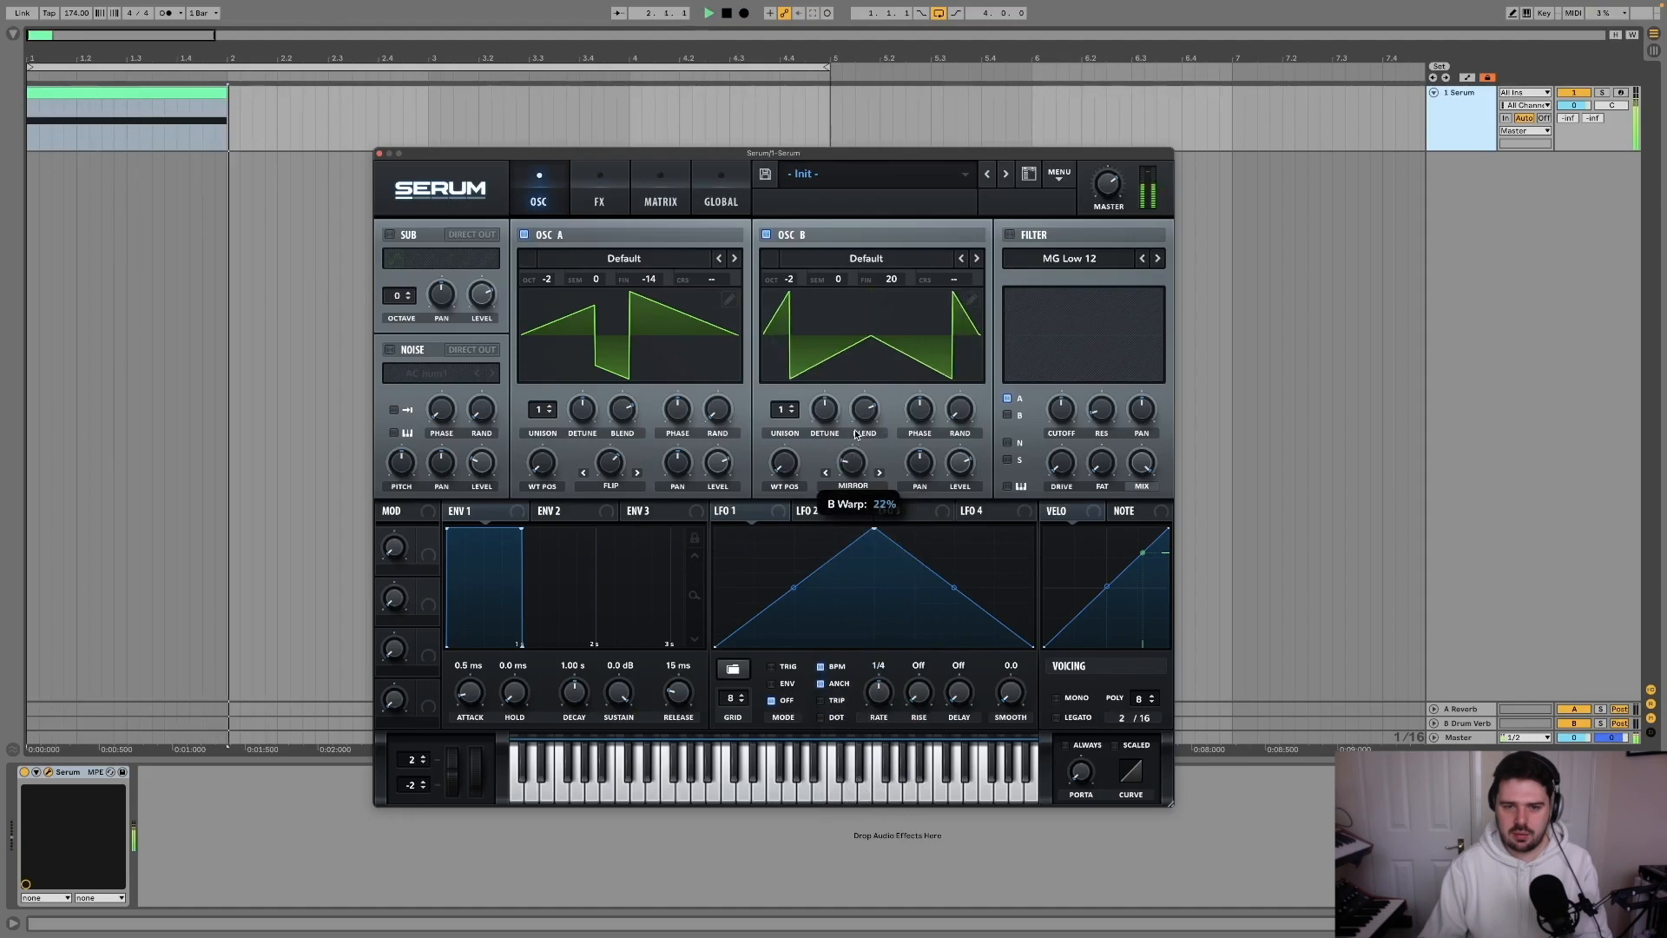
{"action": "key", "text": "space"}
Assign LFO 1 to oscillator B's warp, reshape it into an early peak with a curved decay, and set Trig mode.
{"action": "left_click_drag", "start_coordinate": [725, 514], "coordinate": [850, 456]}
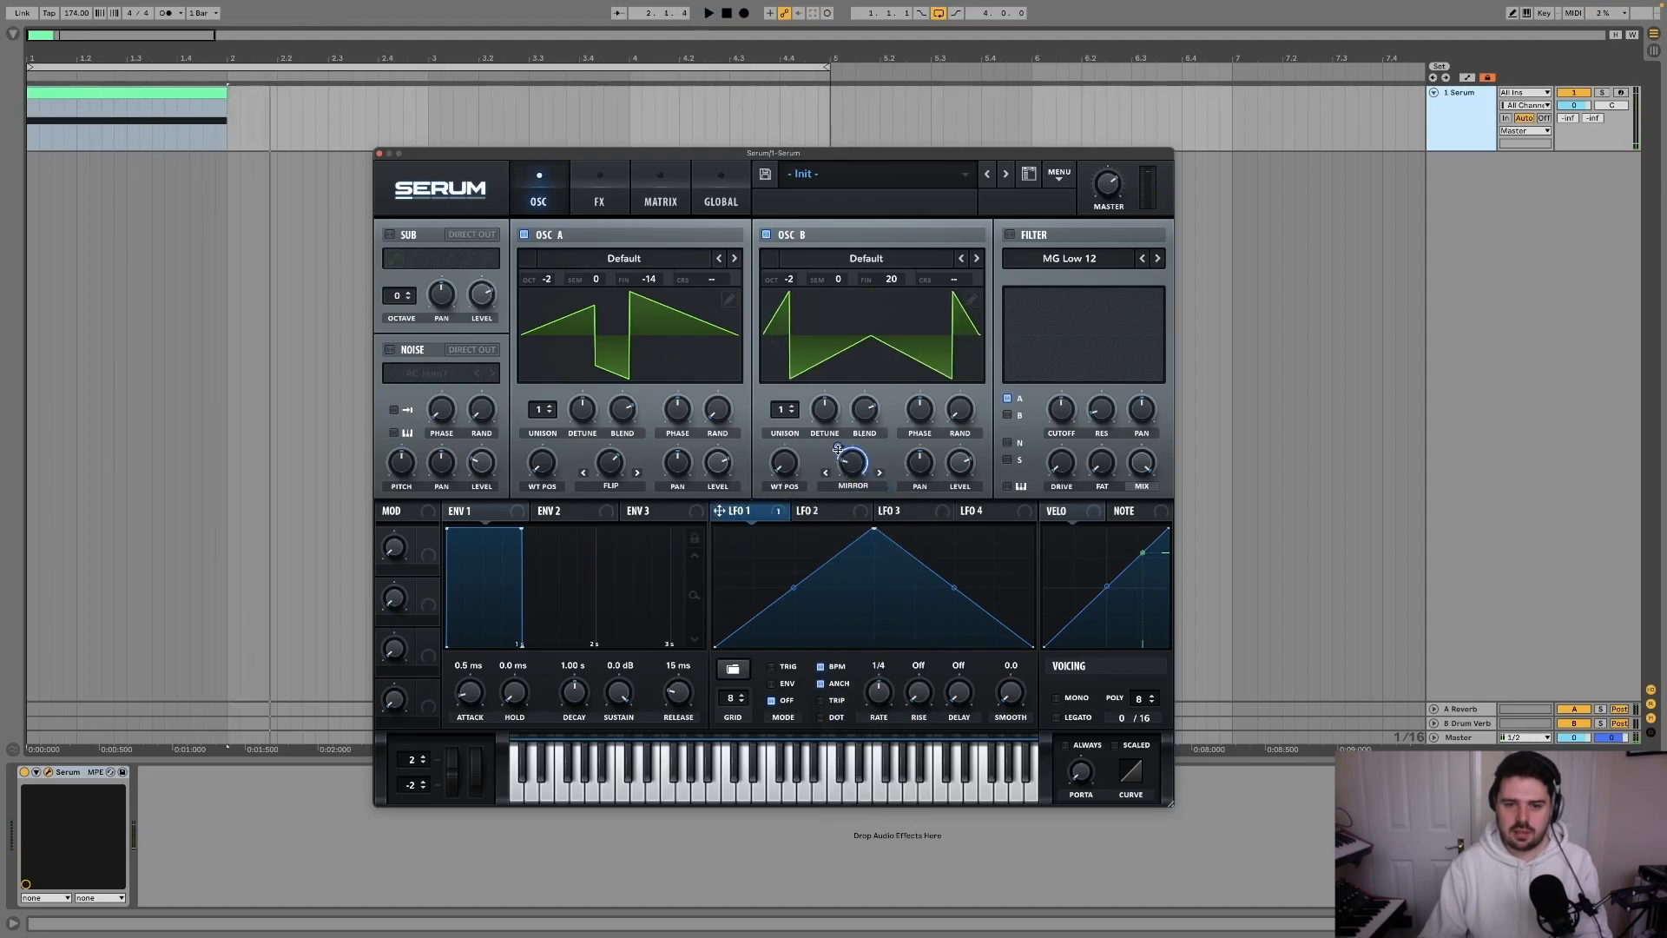
{"action": "left_click_drag", "start_coordinate": [874, 528], "coordinate": [756, 566]}
{"action": "left_click_drag", "start_coordinate": [916, 595], "coordinate": [914, 618]}
{"action": "left_click", "coordinate": [772, 668]}
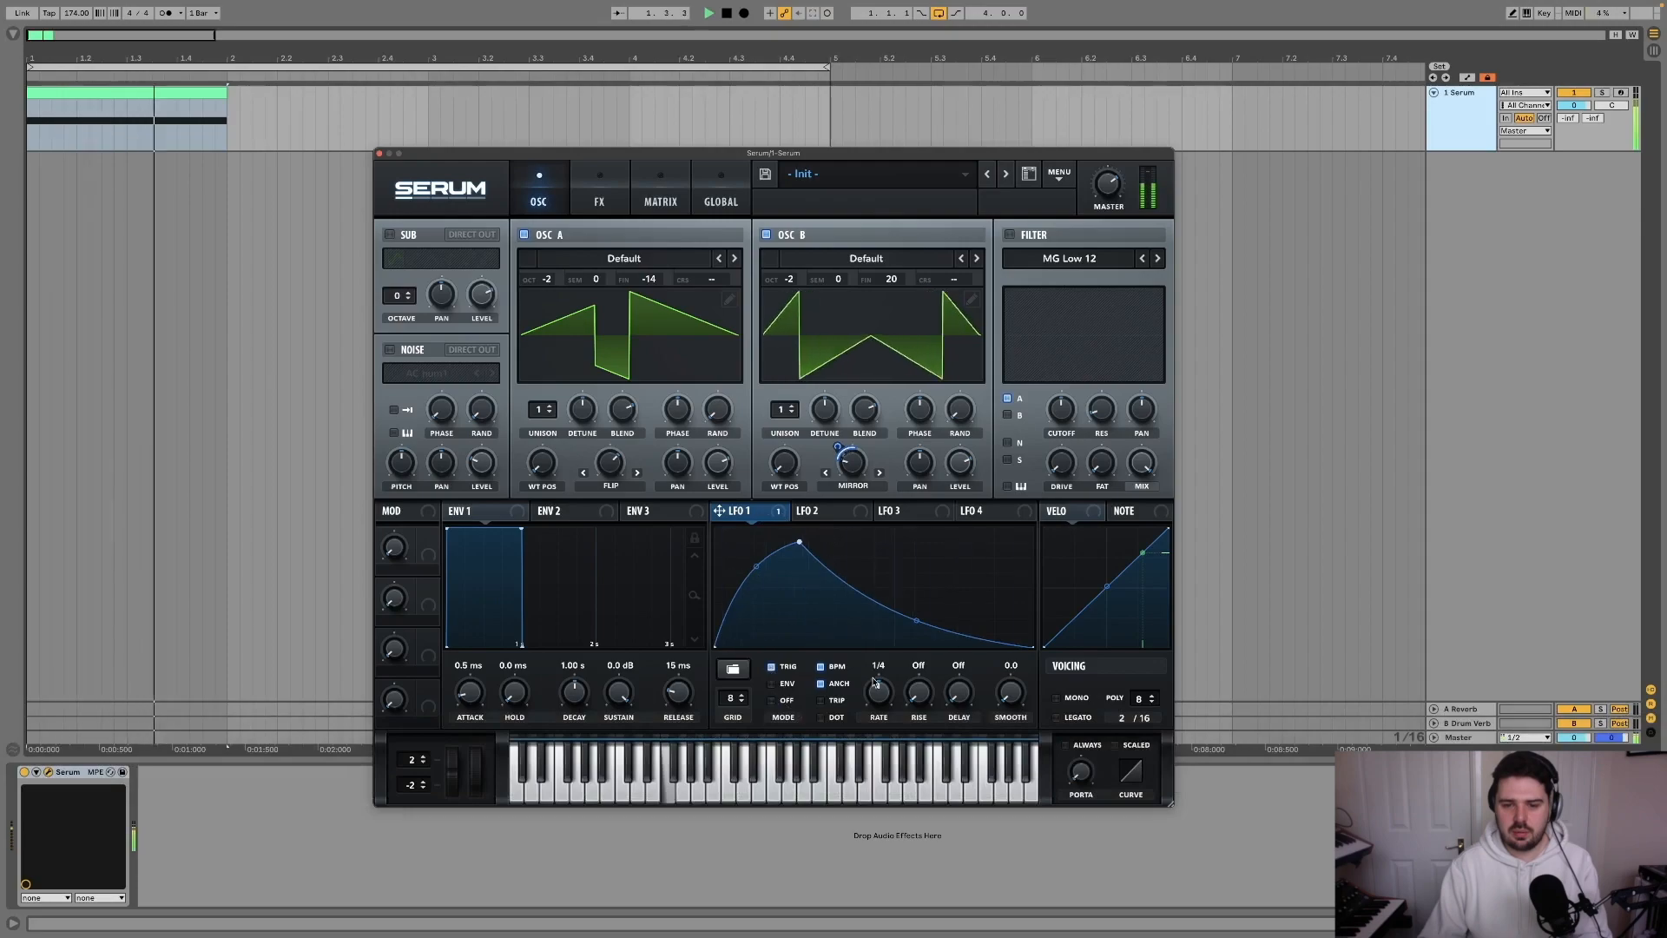
Slow LFO 1's rate to one bar and assign it to oscillator A's Flip warp amount as well.
{"action": "left_click_drag", "start_coordinate": [878, 694], "coordinate": [876, 708]}
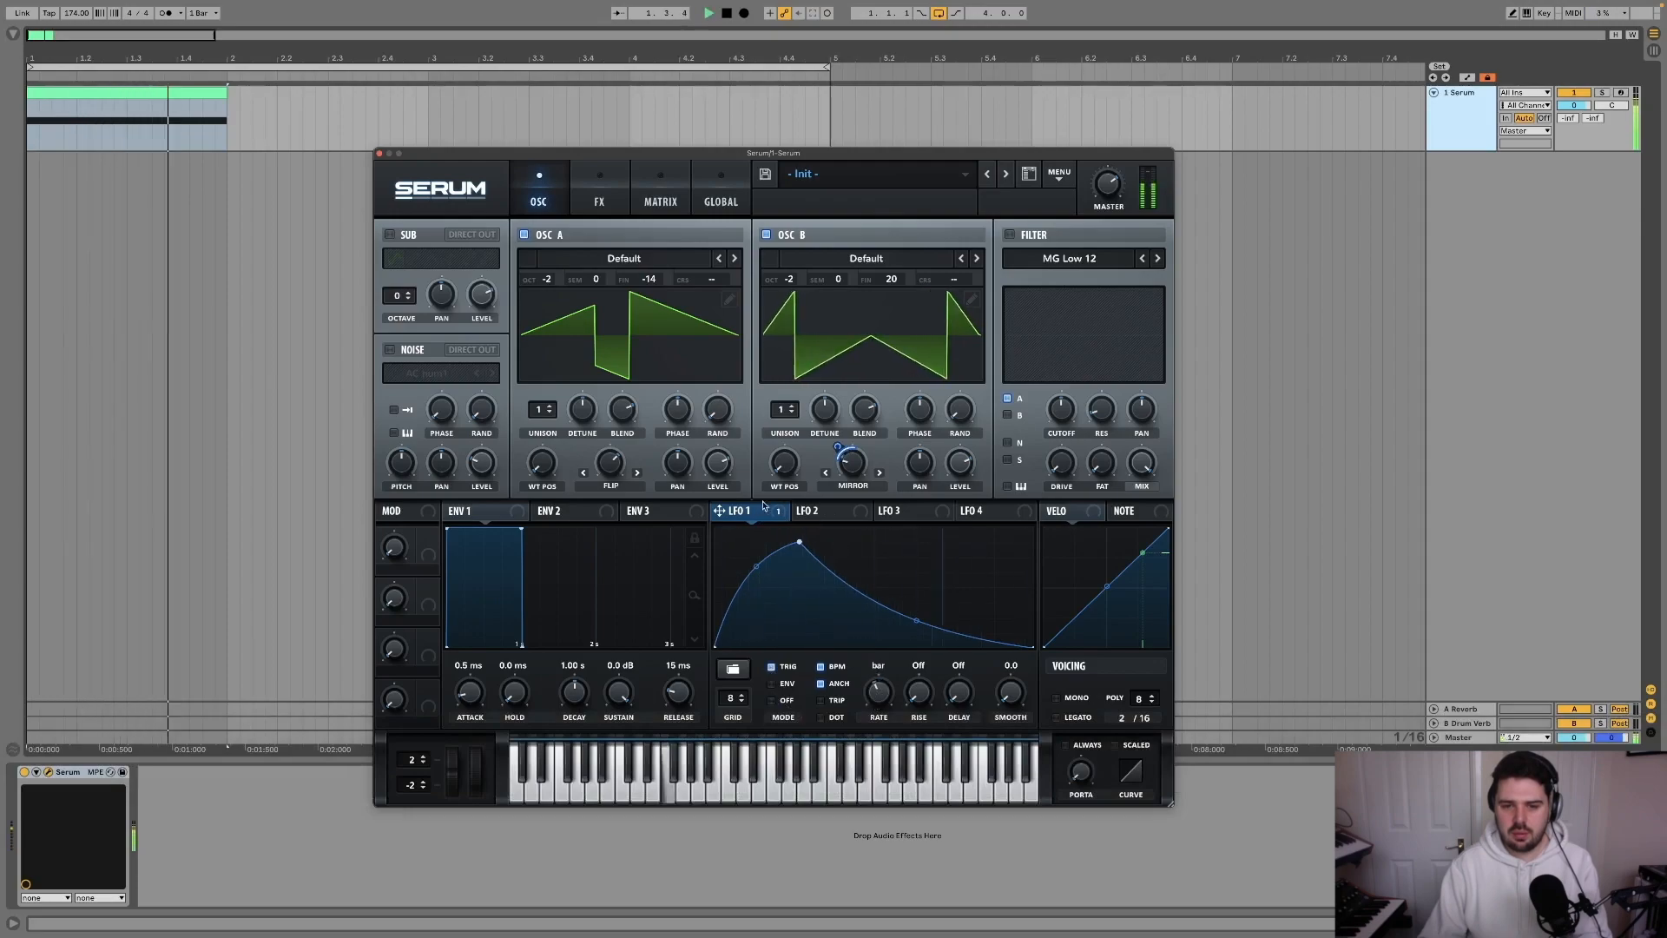
{"action": "left_click_drag", "start_coordinate": [719, 511], "coordinate": [611, 463]}
{"action": "key", "text": "space"}
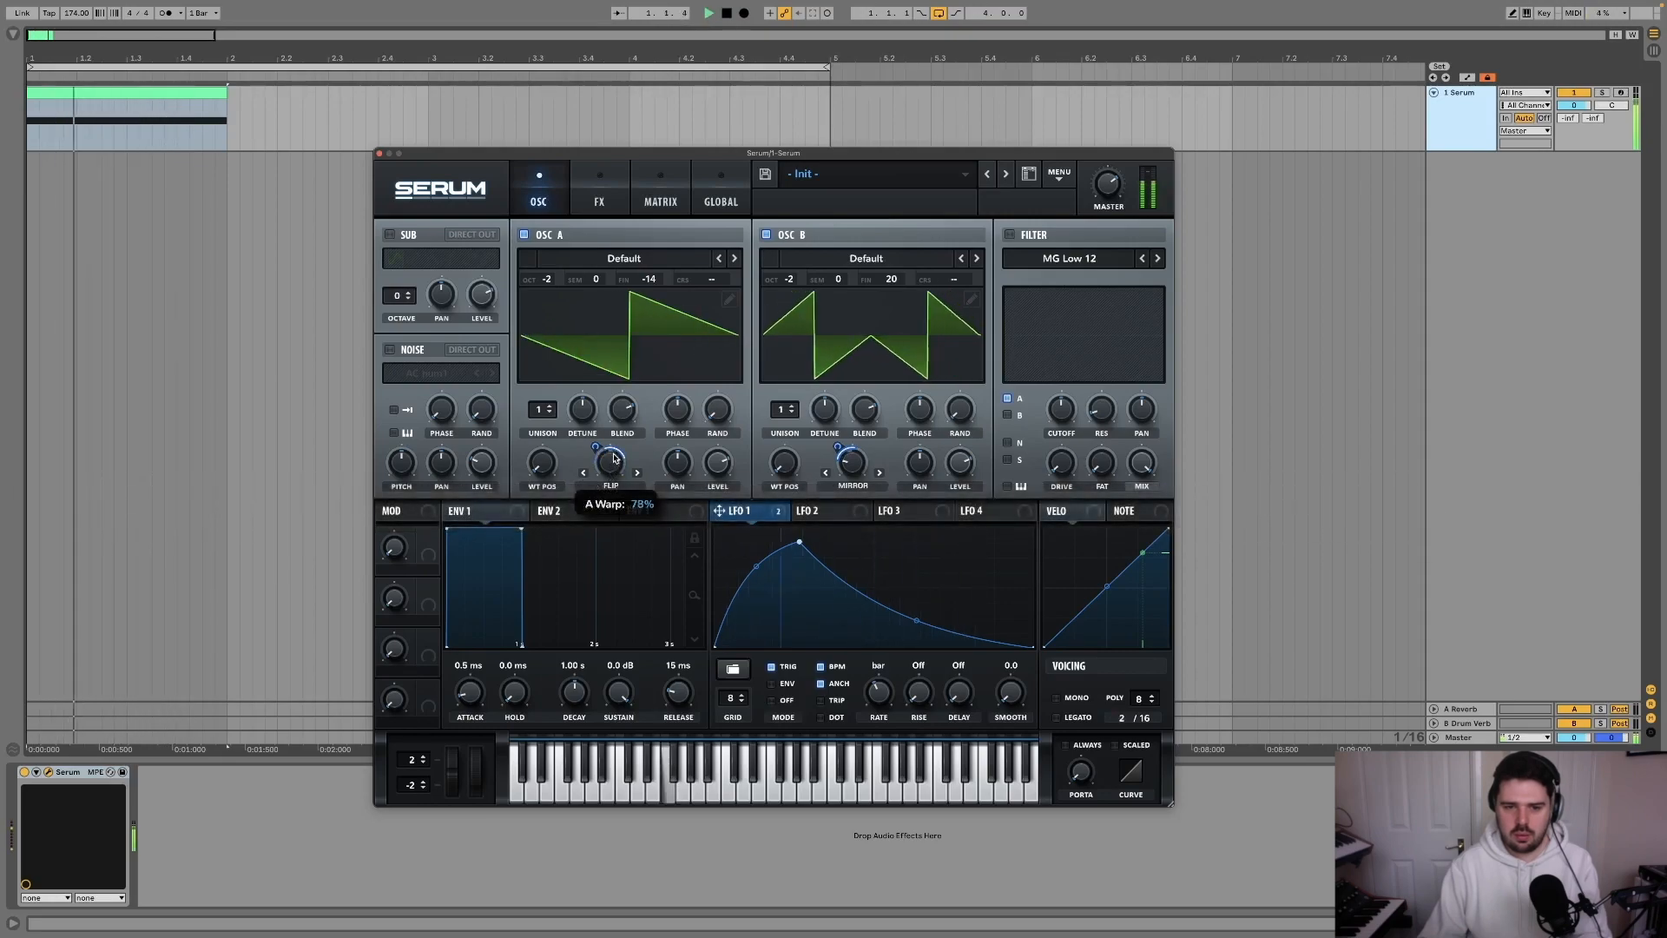
Set oscillator B's unison to 3 voices, reduce its detune, and audition the sound.
{"action": "left_click_drag", "start_coordinate": [794, 414], "coordinate": [825, 432]}
{"action": "key", "text": "space"}
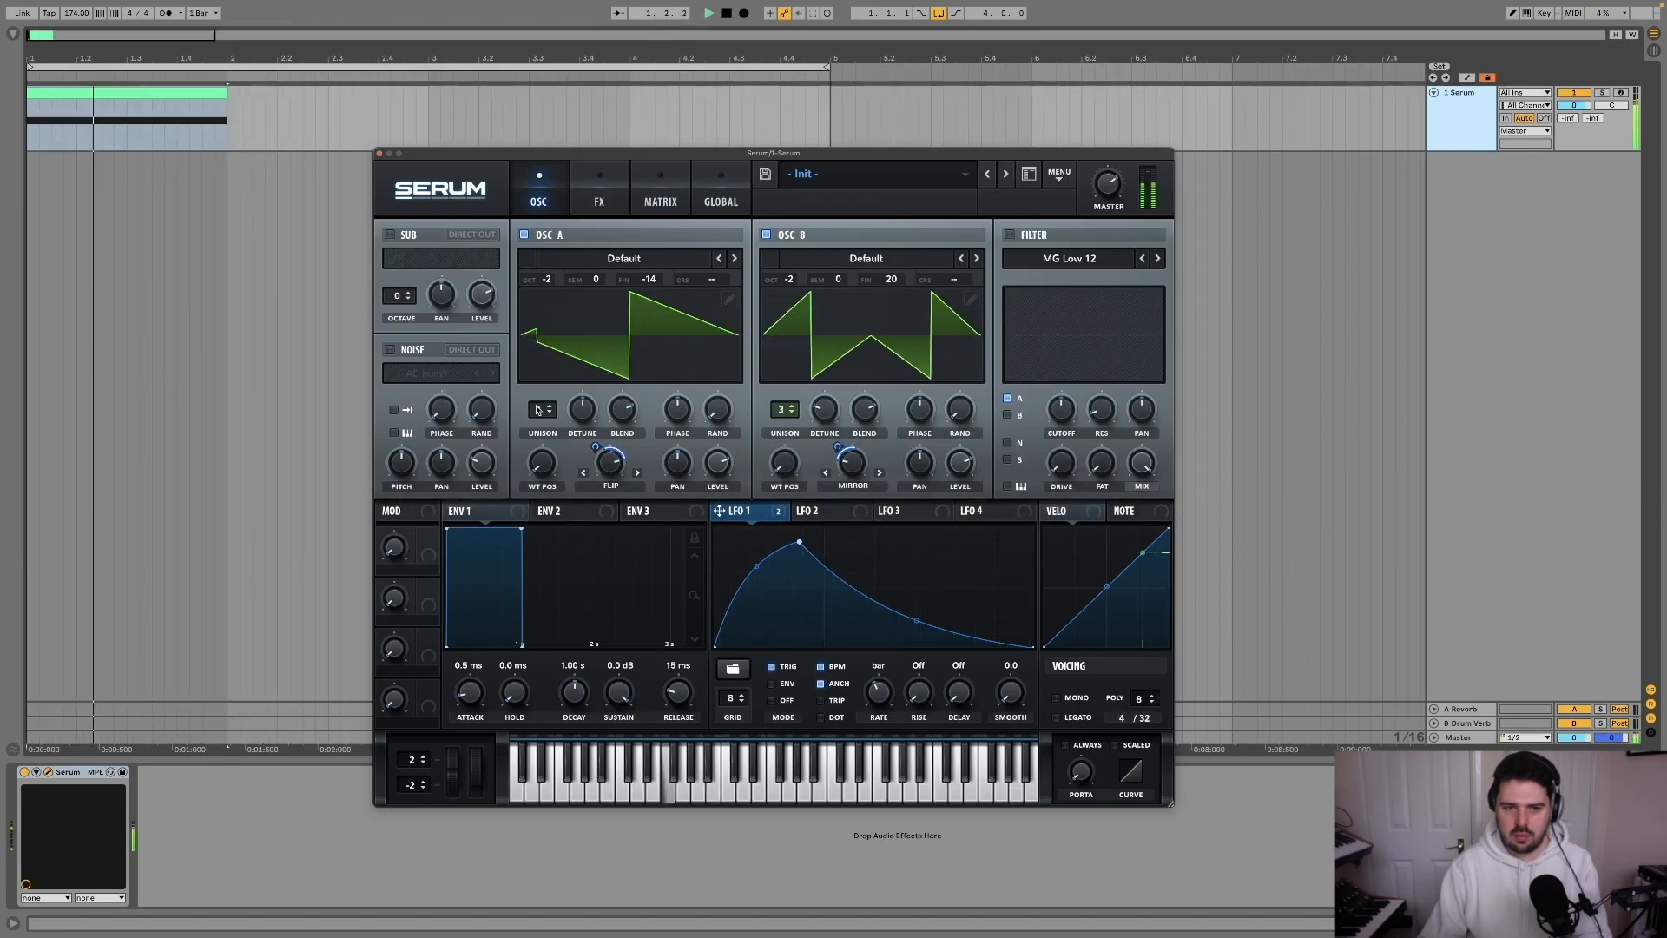
{"action": "key", "text": "space"}
Enable the sub oscillator as a sine wave, set its octave to -2, and audition the added low end.
{"action": "left_click", "coordinate": [389, 234]}
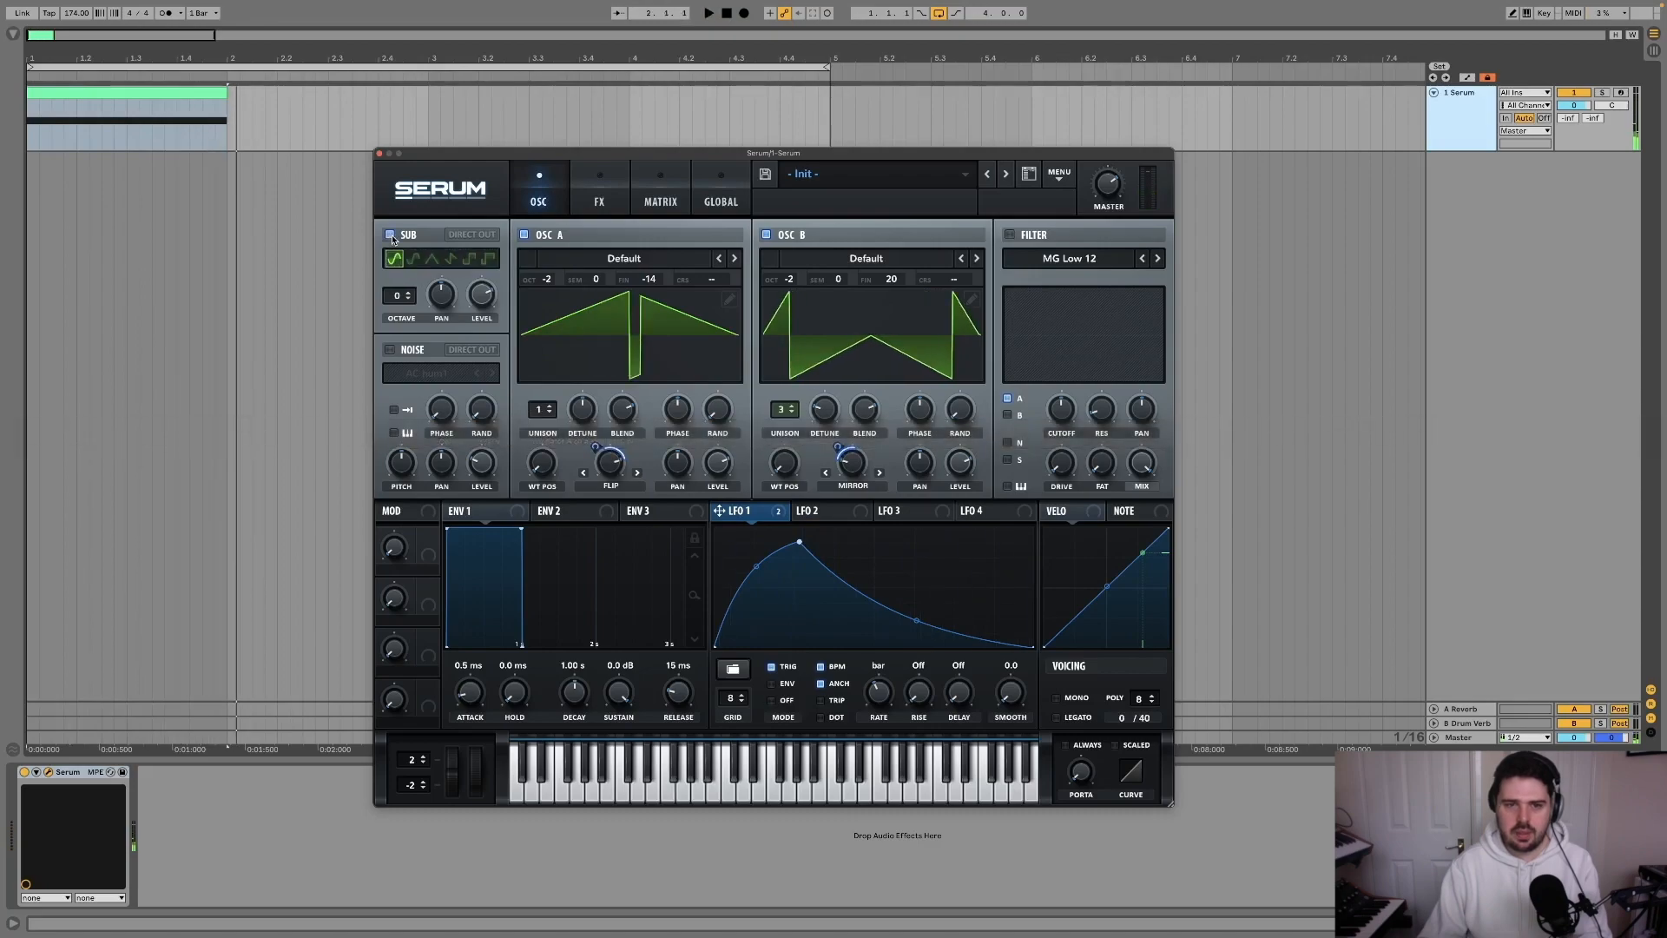
{"action": "left_click_drag", "start_coordinate": [400, 304], "coordinate": [401, 319]}
{"action": "key", "text": "space"}
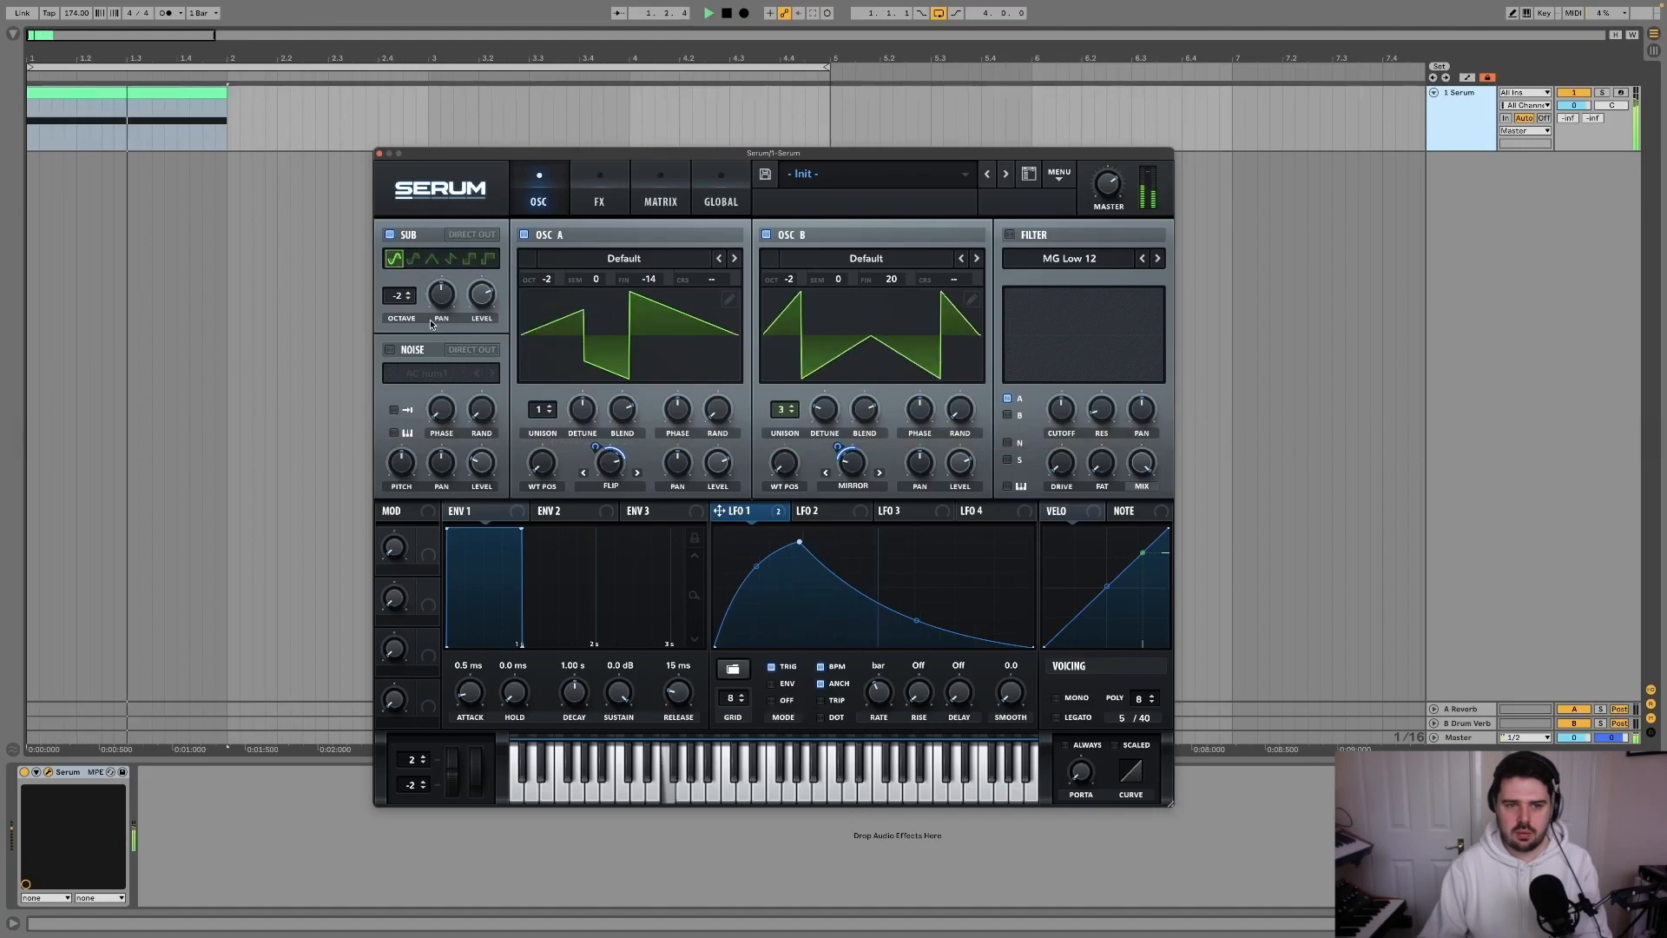
{"action": "key", "text": "space"}
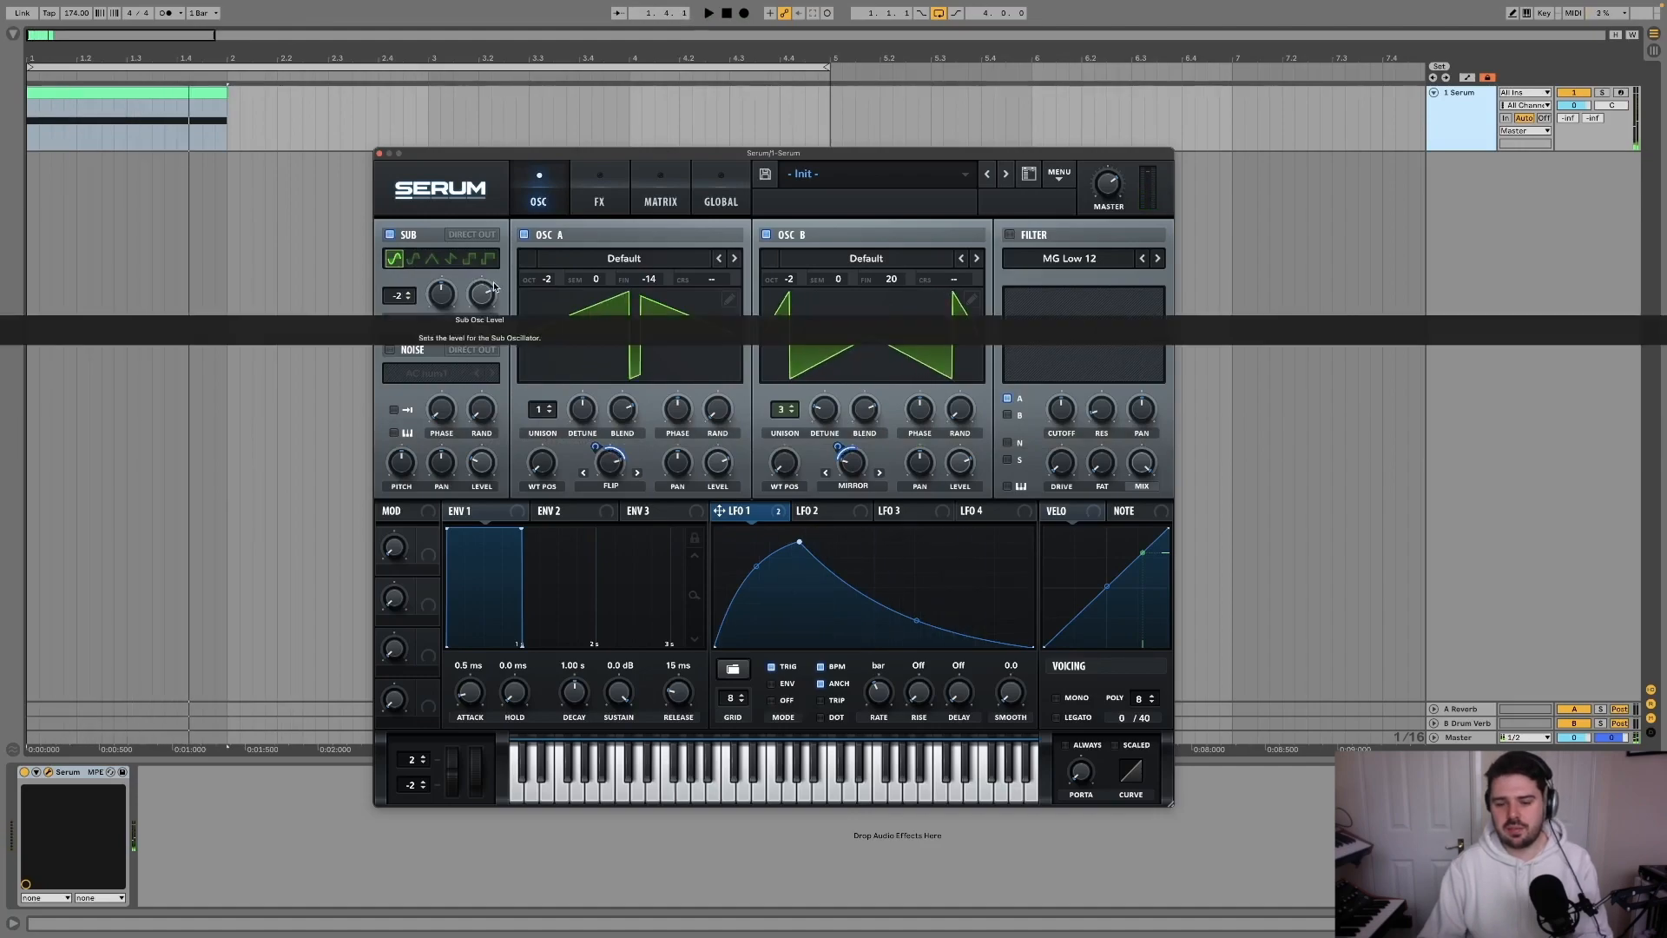
{"action": "left_click_drag", "start_coordinate": [630, 159], "coordinate": [620, 149]}
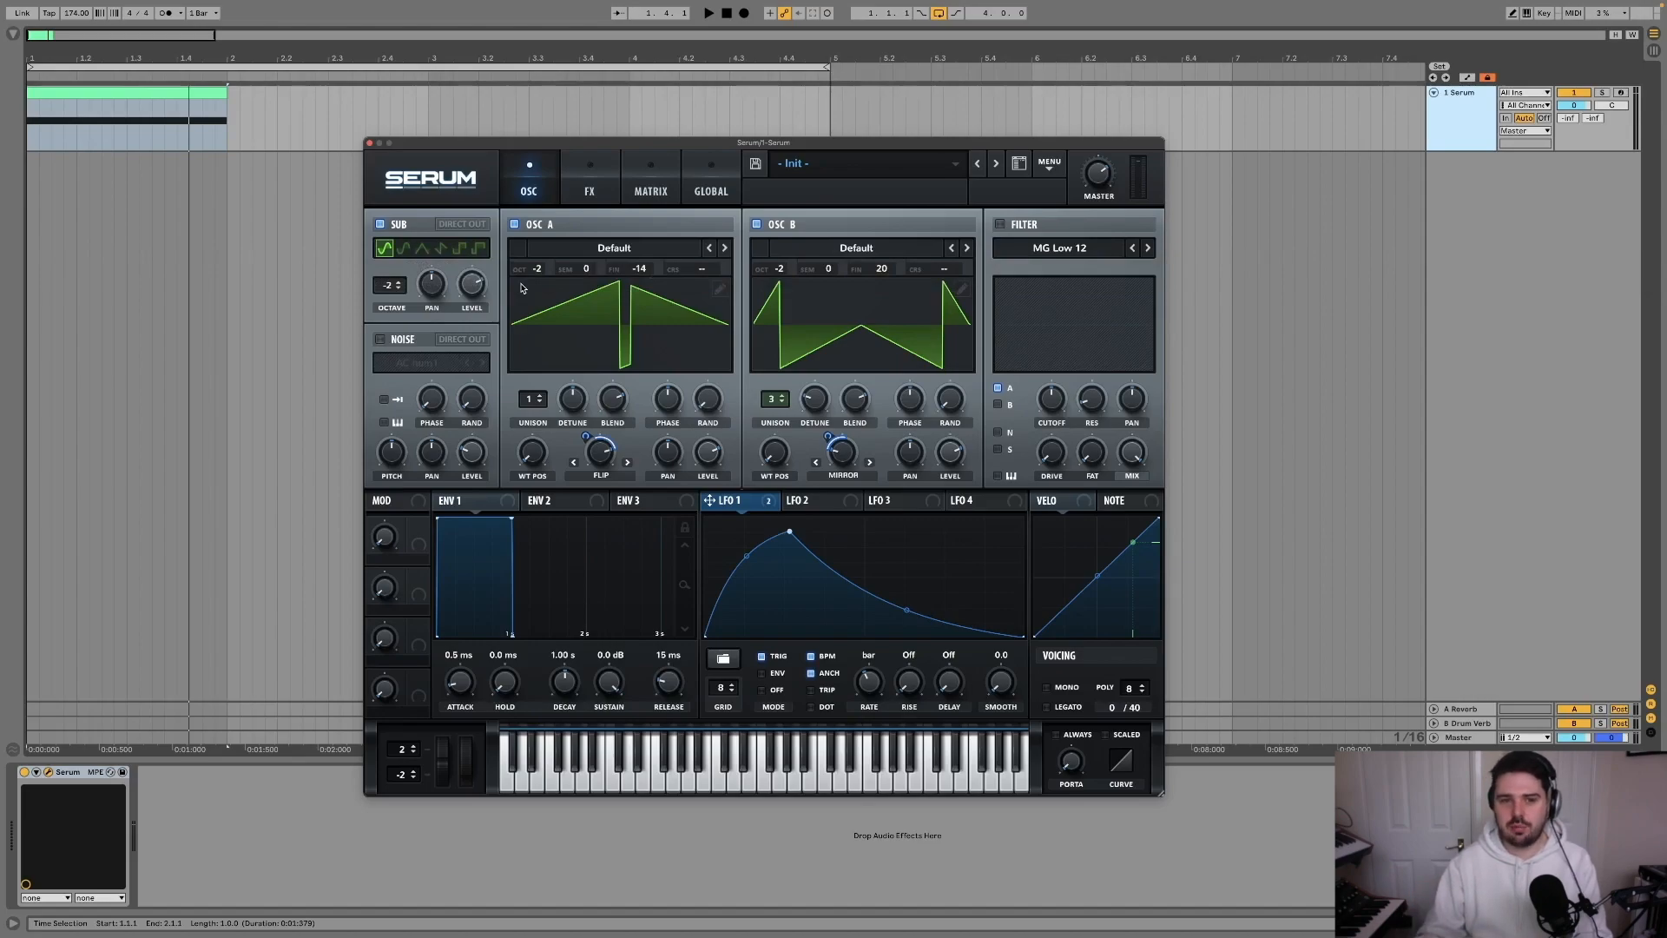
Enable the filter for oscillators A, B and the sub, modulate its cutoff with LFO 1 by about 71, and raise the drive.
{"action": "key", "text": "space"}
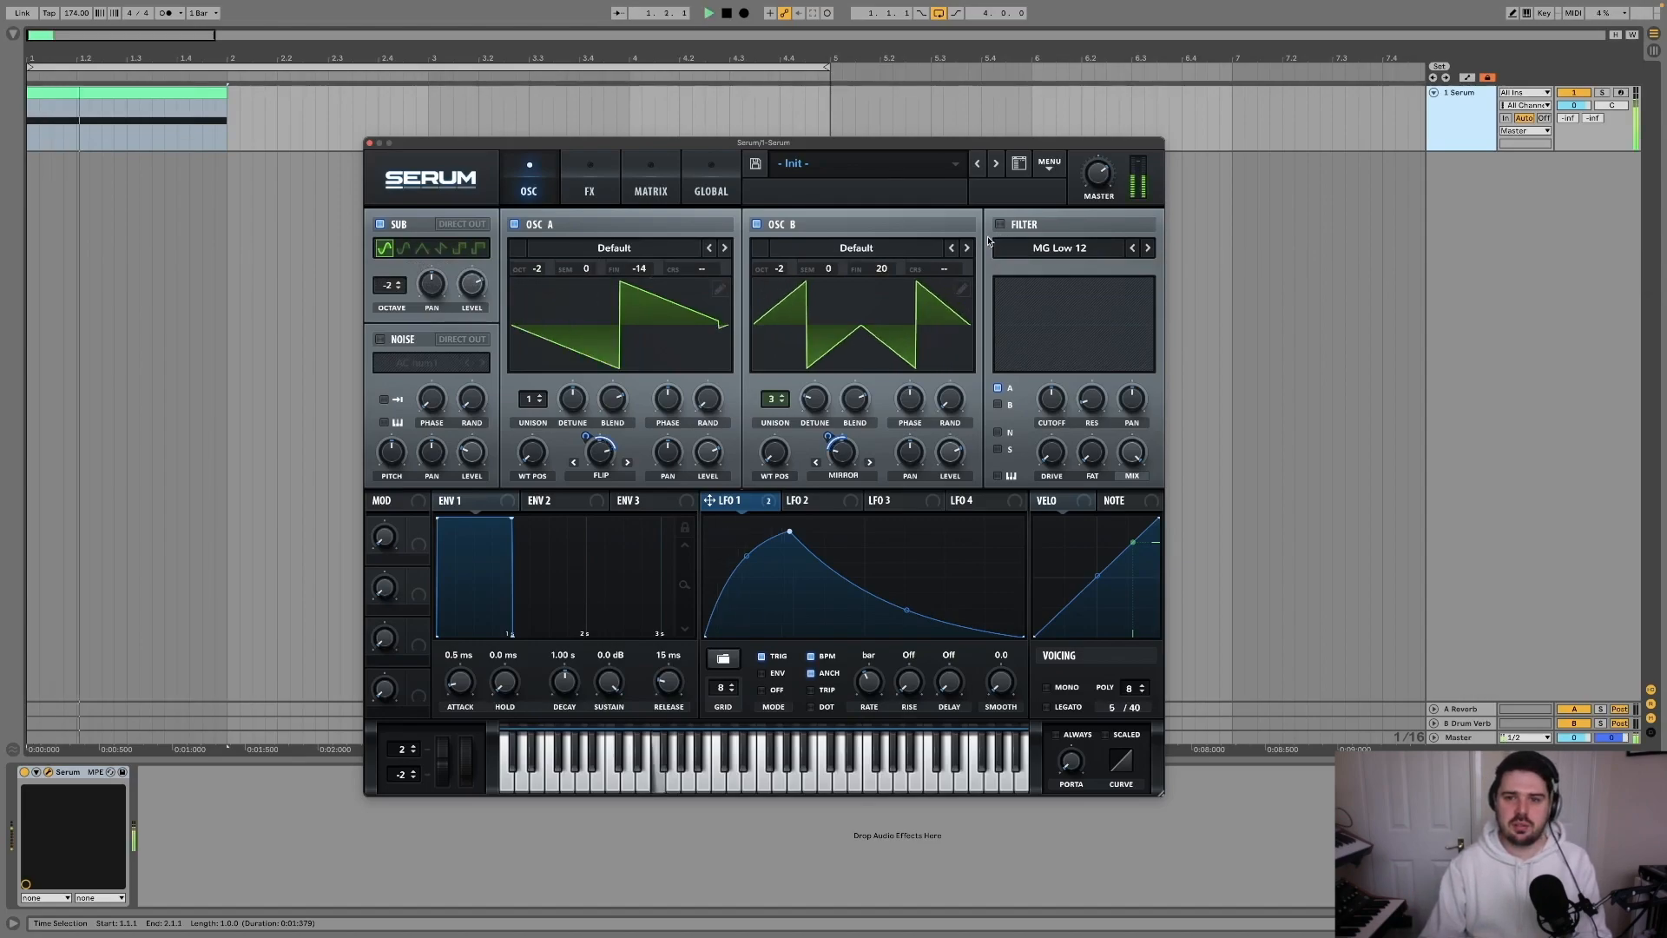
{"action": "left_click", "coordinate": [1000, 224]}
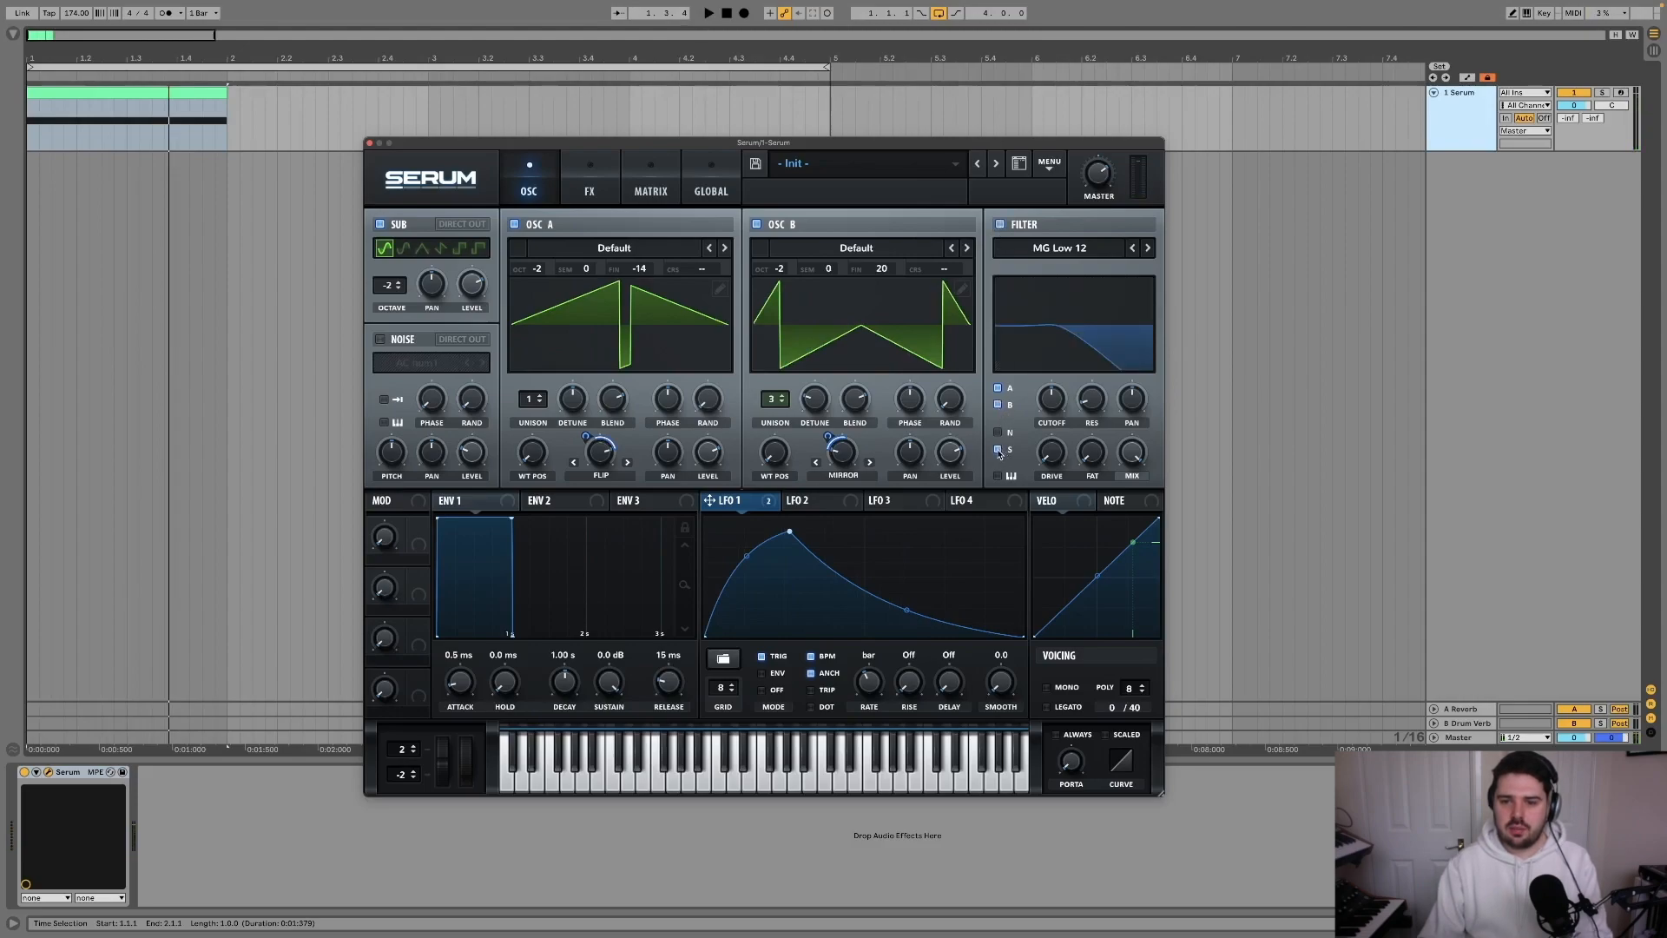
{"action": "left_click_drag", "start_coordinate": [710, 501], "coordinate": [1053, 399]}
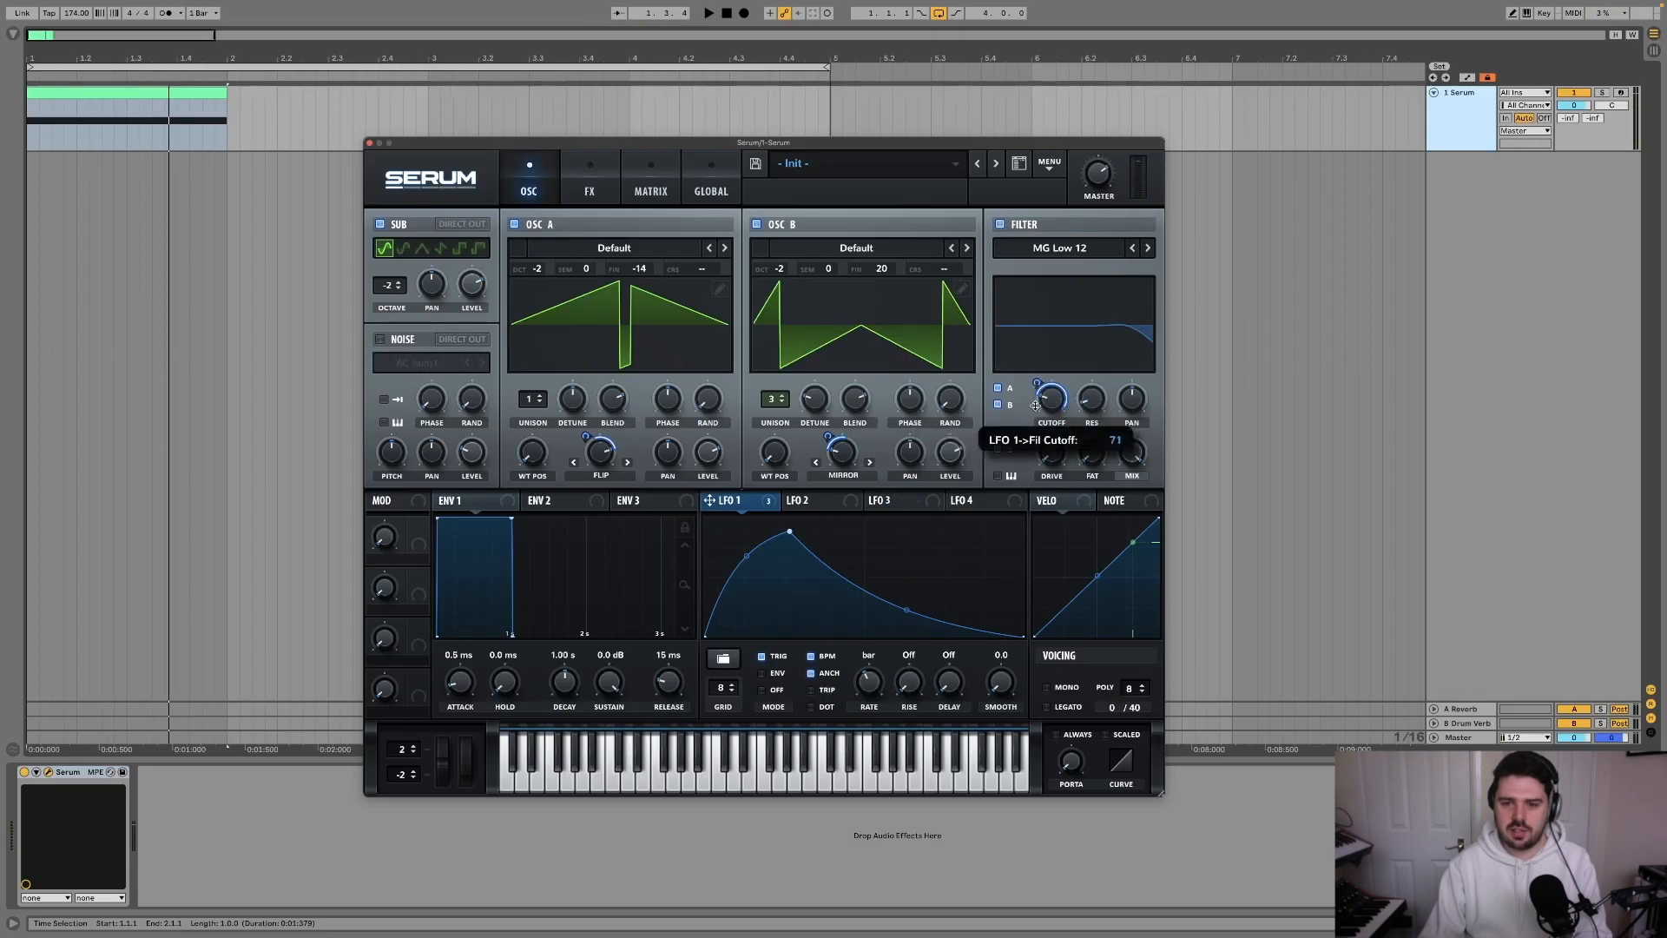
{"action": "key", "text": "space"}
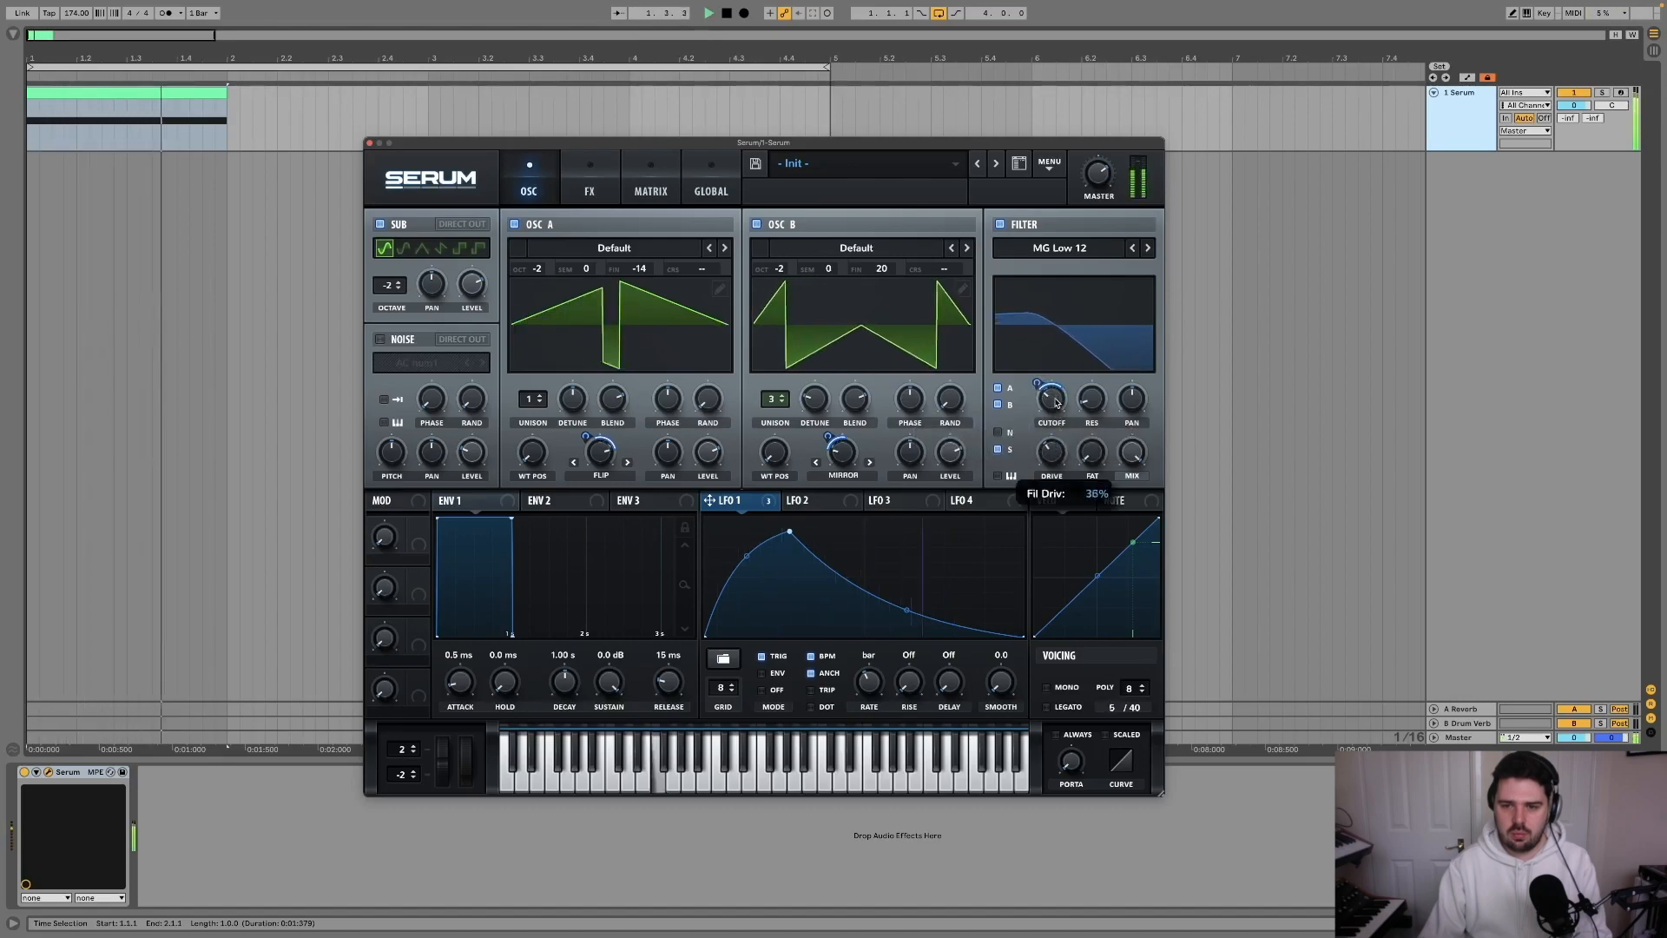
Change the filter type to Band 12 and adjust its cutoff and resonance during playback.
{"action": "left_click", "coordinate": [1081, 250]}
{"action": "mouse_move", "coordinate": [1074, 269]}
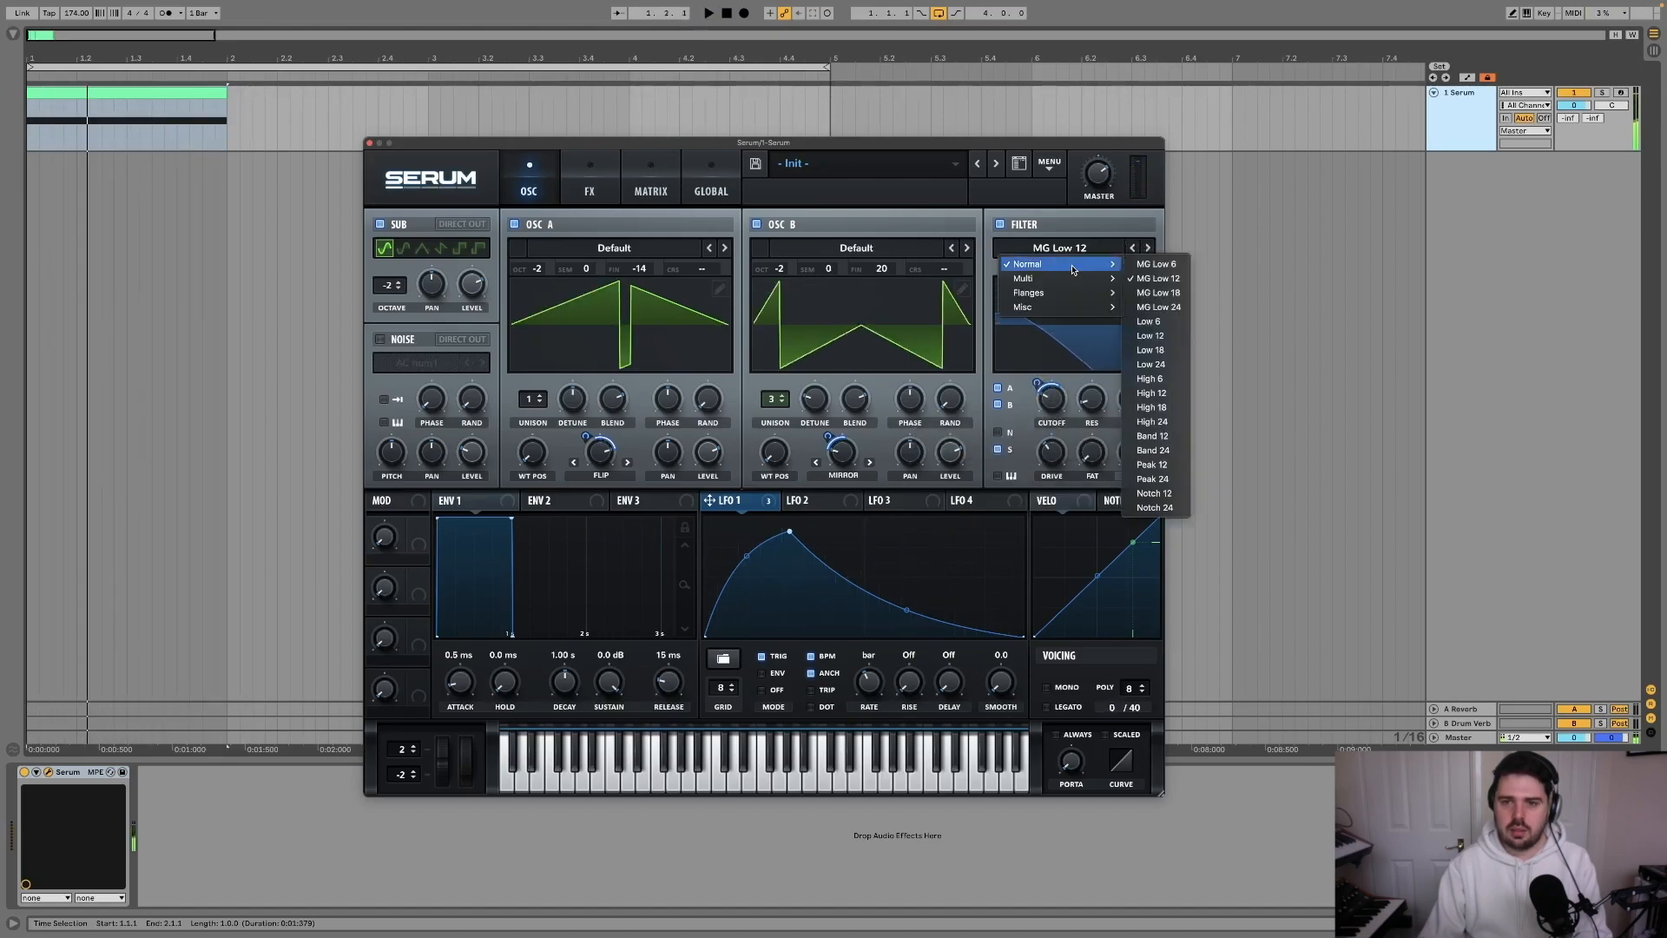
{"action": "left_click", "coordinate": [1153, 436]}
{"action": "key", "text": "space"}
{"action": "mouse_move", "coordinate": [1049, 412]}
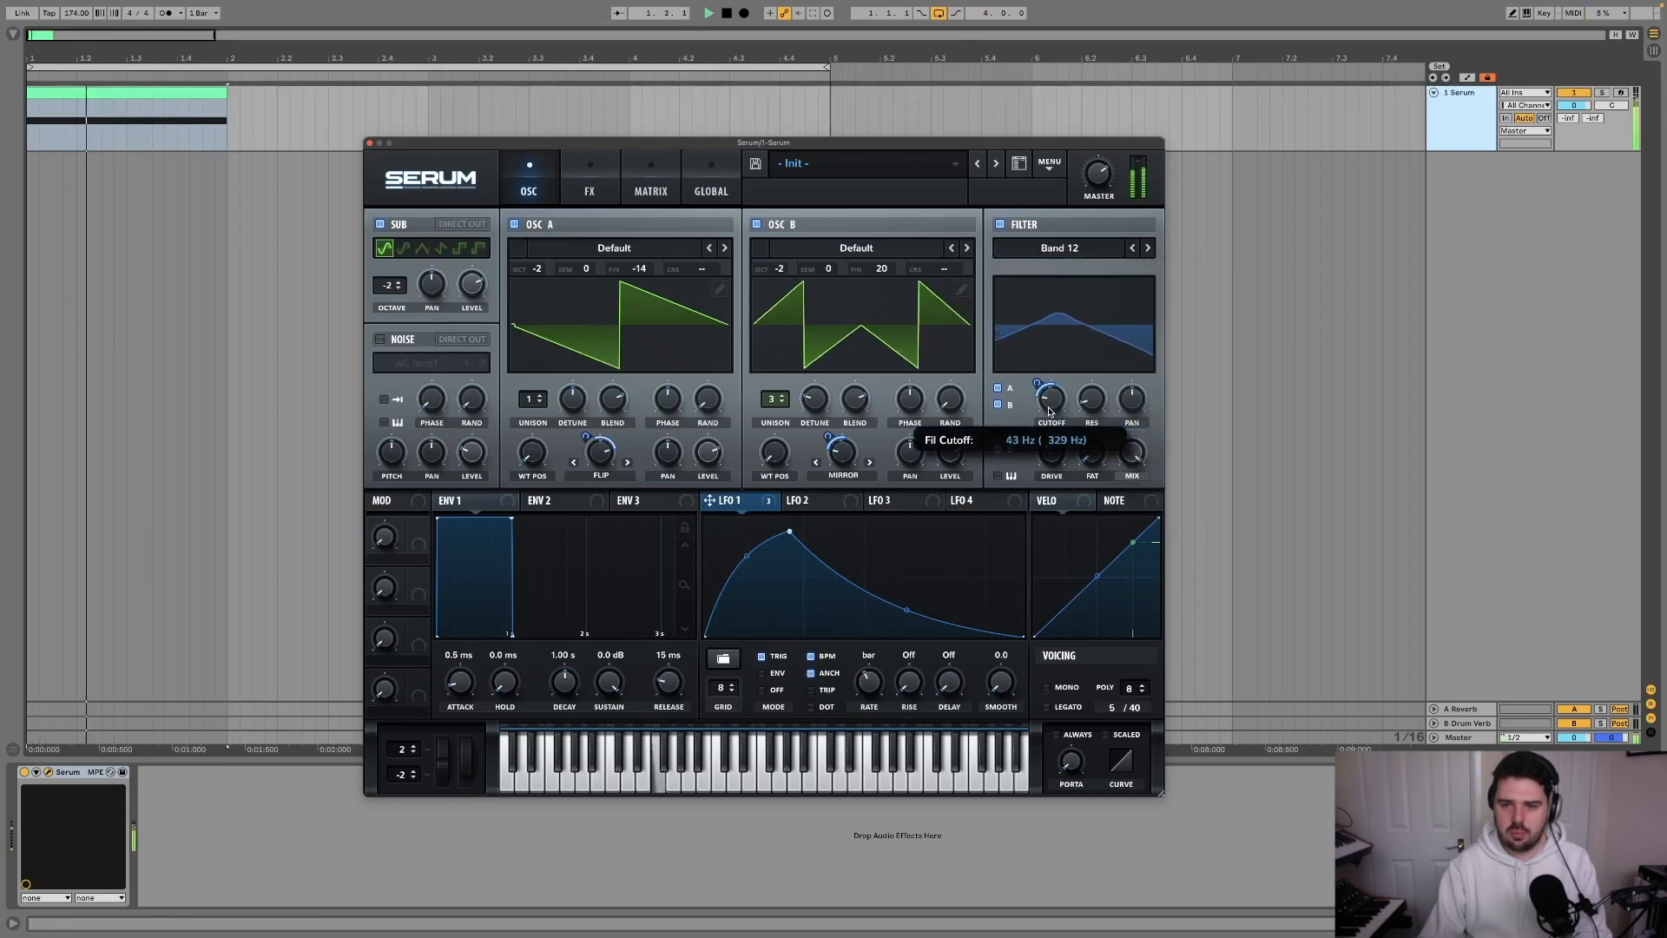
{"action": "left_click_drag", "start_coordinate": [1050, 412], "coordinate": [1105, 367]}
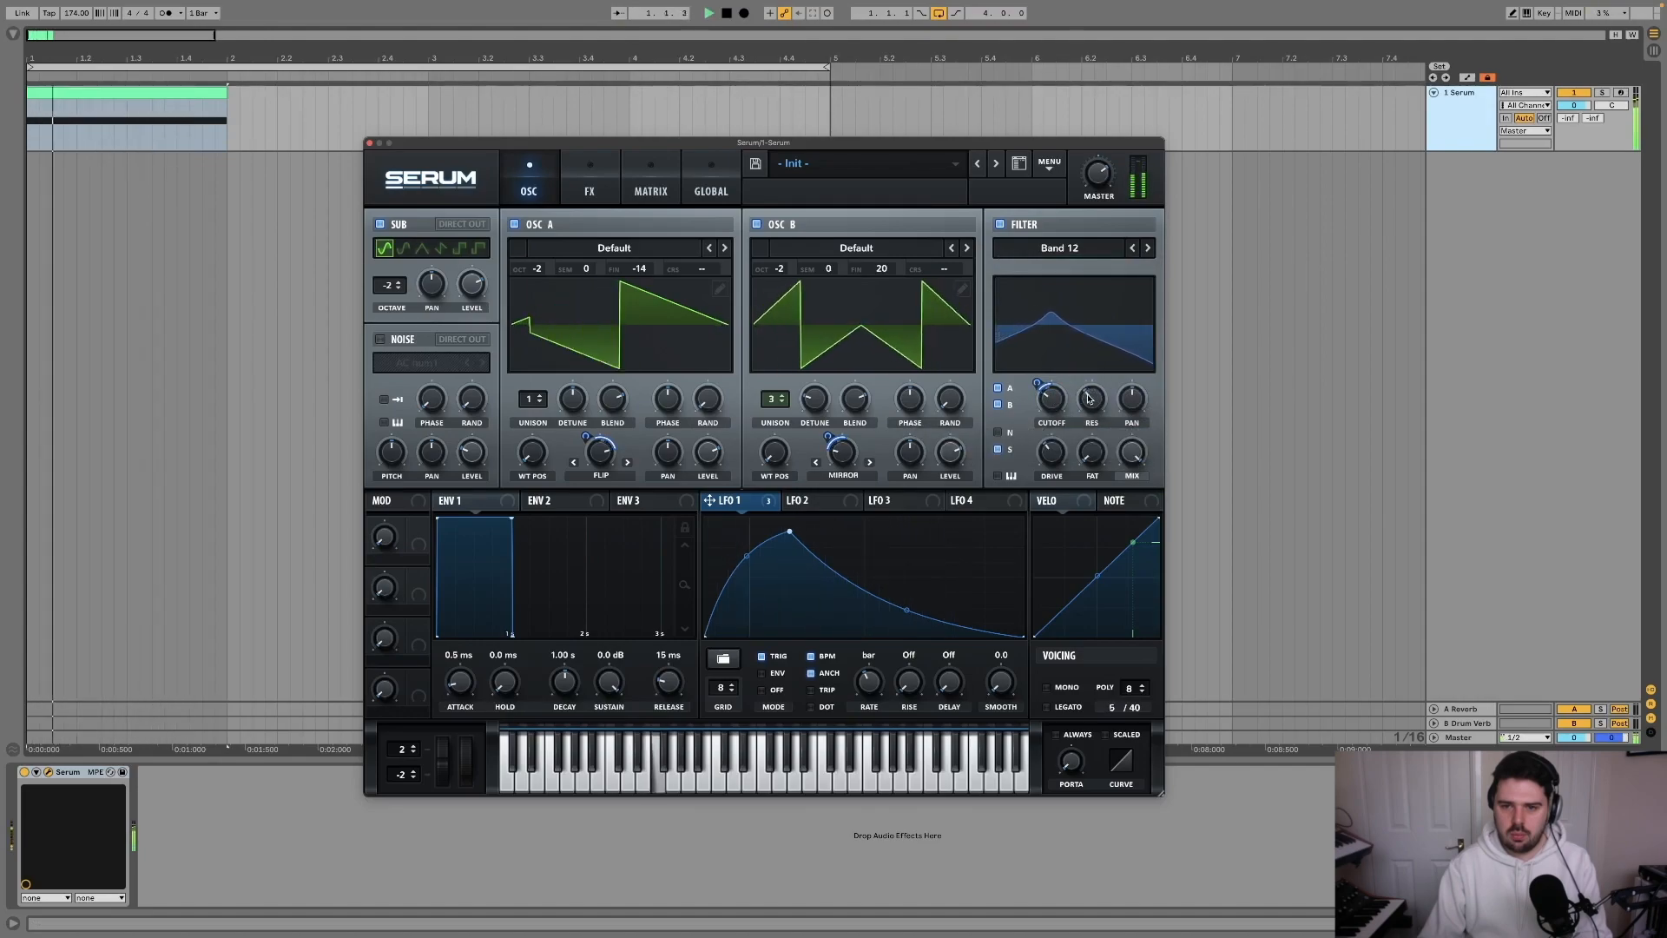
Lower the Band 12 filter's cutoff, enable its key tracking, and audition the patch.
{"action": "left_click_drag", "start_coordinate": [1048, 393], "coordinate": [1048, 423]}
{"action": "key", "text": "space"}
{"action": "key", "text": "space"}
{"action": "key", "text": "space"}
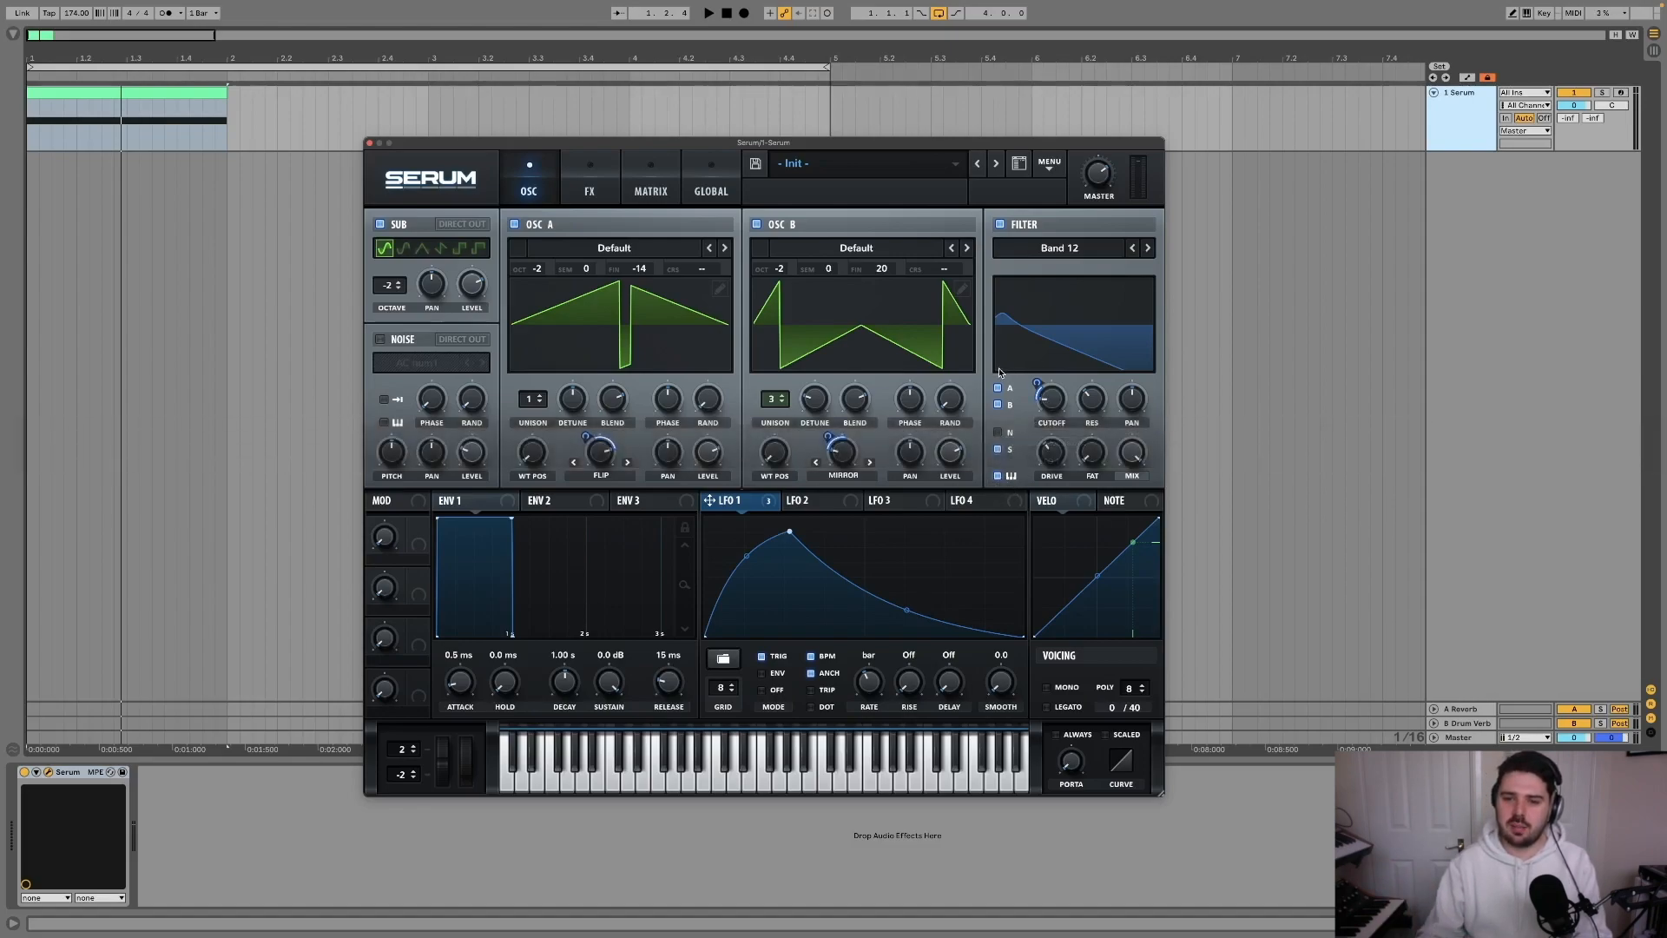
{"action": "key", "text": "space"}
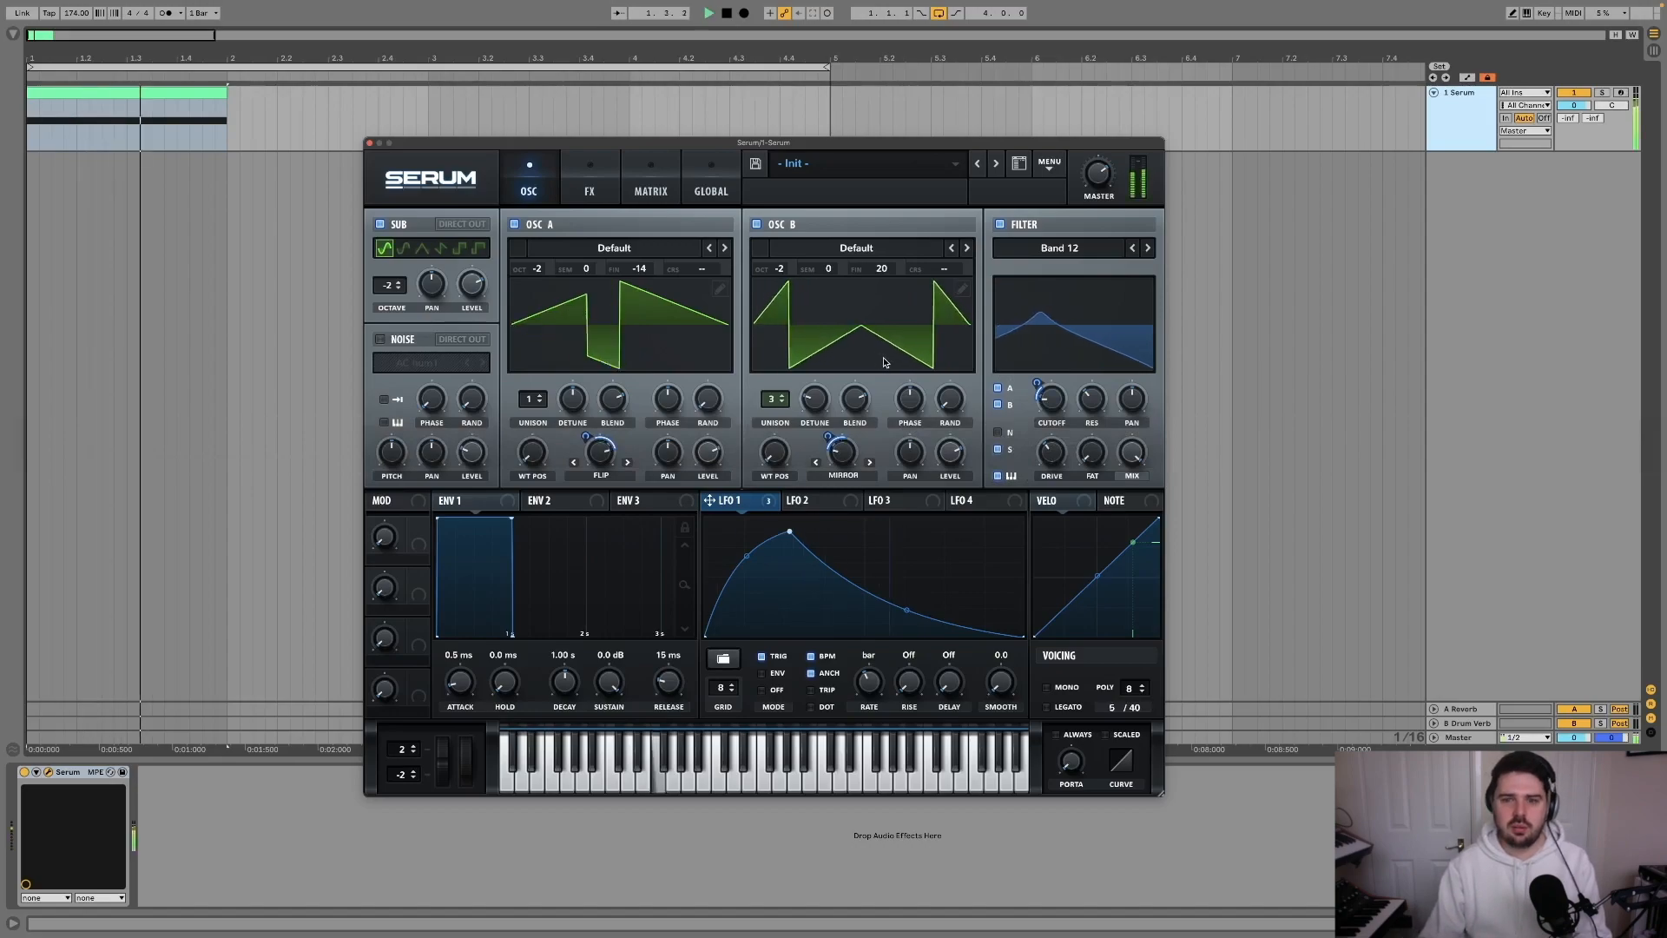
{"action": "left_click", "coordinate": [588, 190]}
{"action": "left_click", "coordinate": [521, 192]}
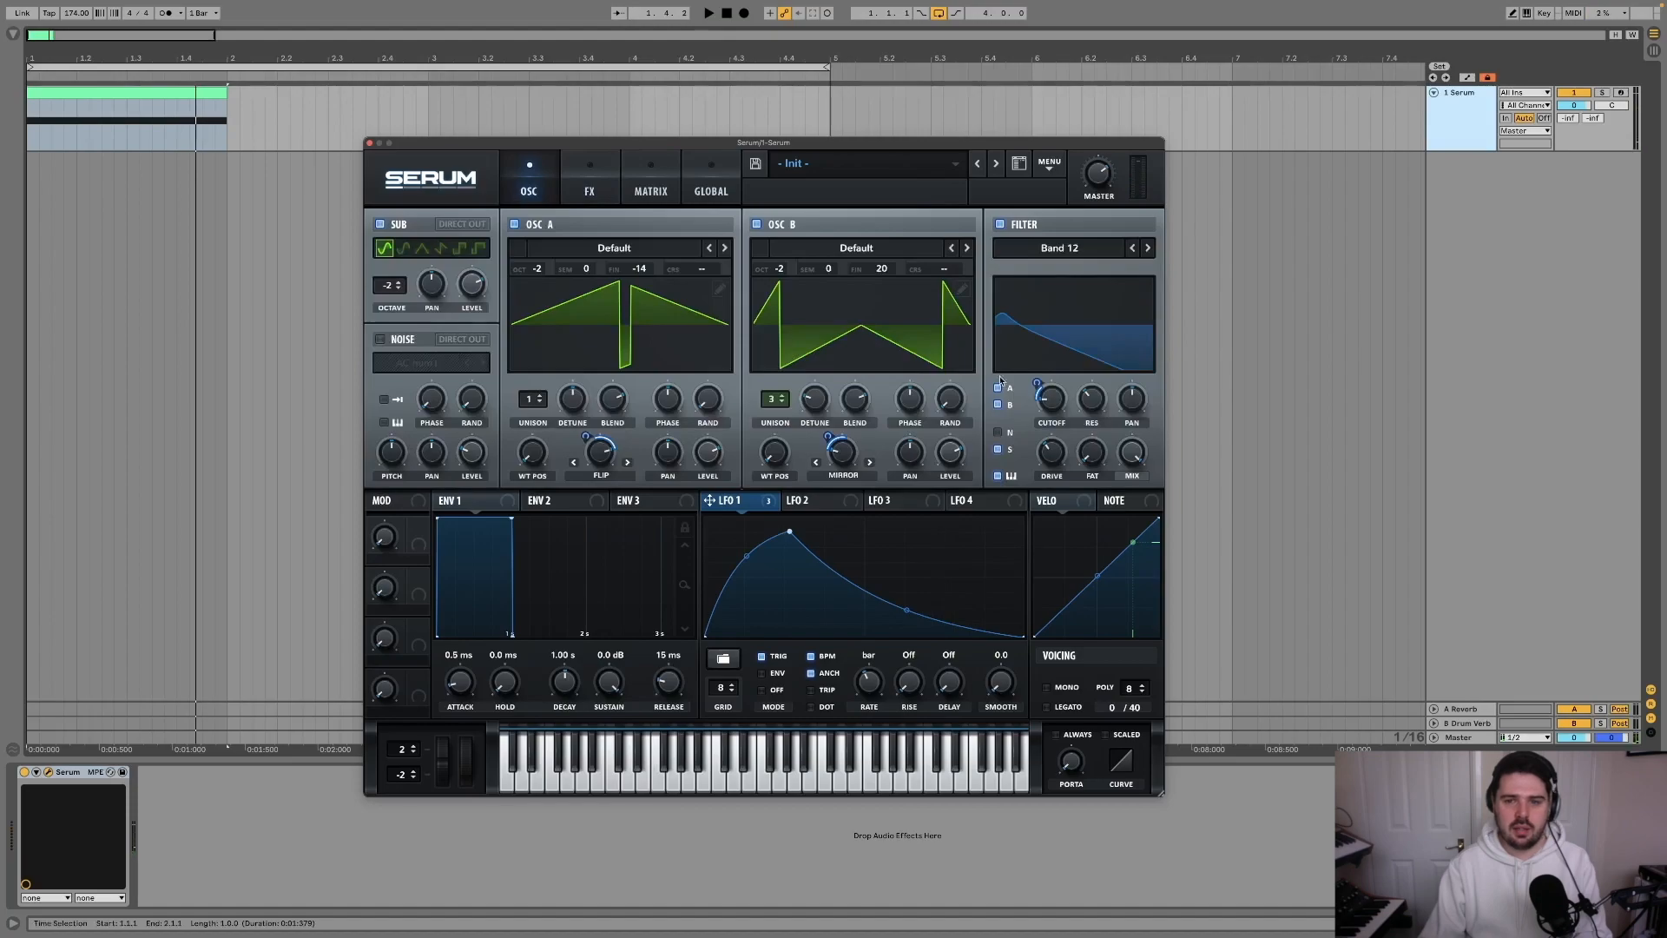
Add a distortion effect in Diode 2 mode, modulate its drive with LFO 1, and start playback.
{"action": "left_click", "coordinate": [593, 192]}
{"action": "left_click", "coordinate": [386, 255]}
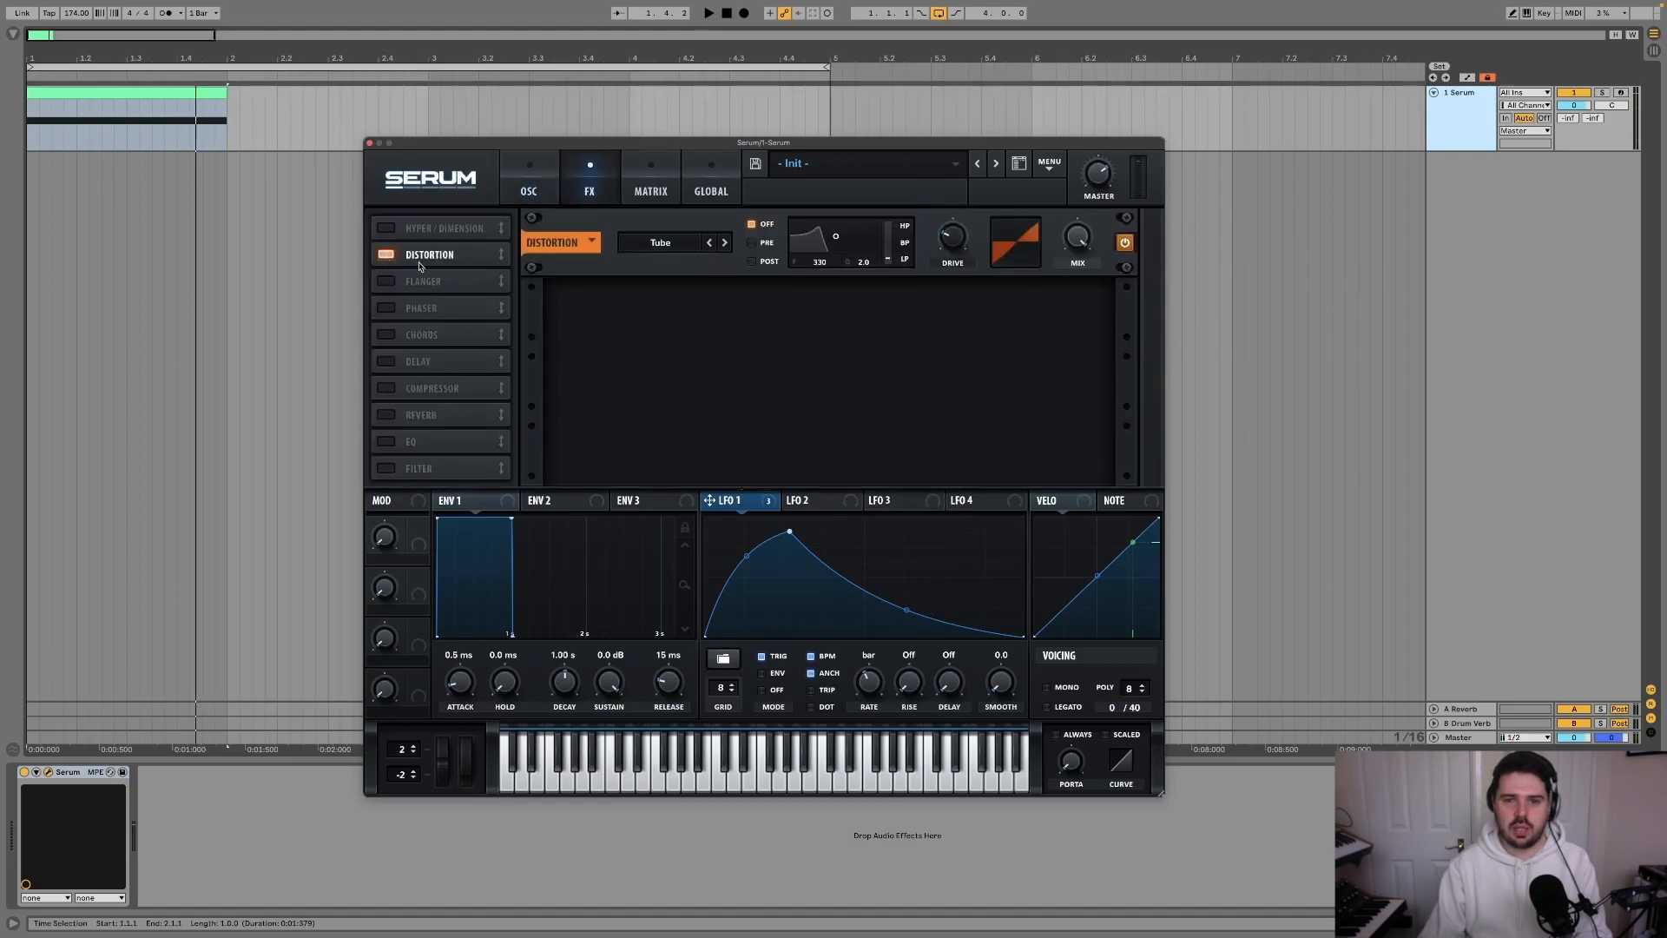
{"action": "left_click_drag", "start_coordinate": [950, 239], "coordinate": [820, 235]}
{"action": "left_click", "coordinate": [725, 243]}
{"action": "mouse_move", "coordinate": [948, 268]}
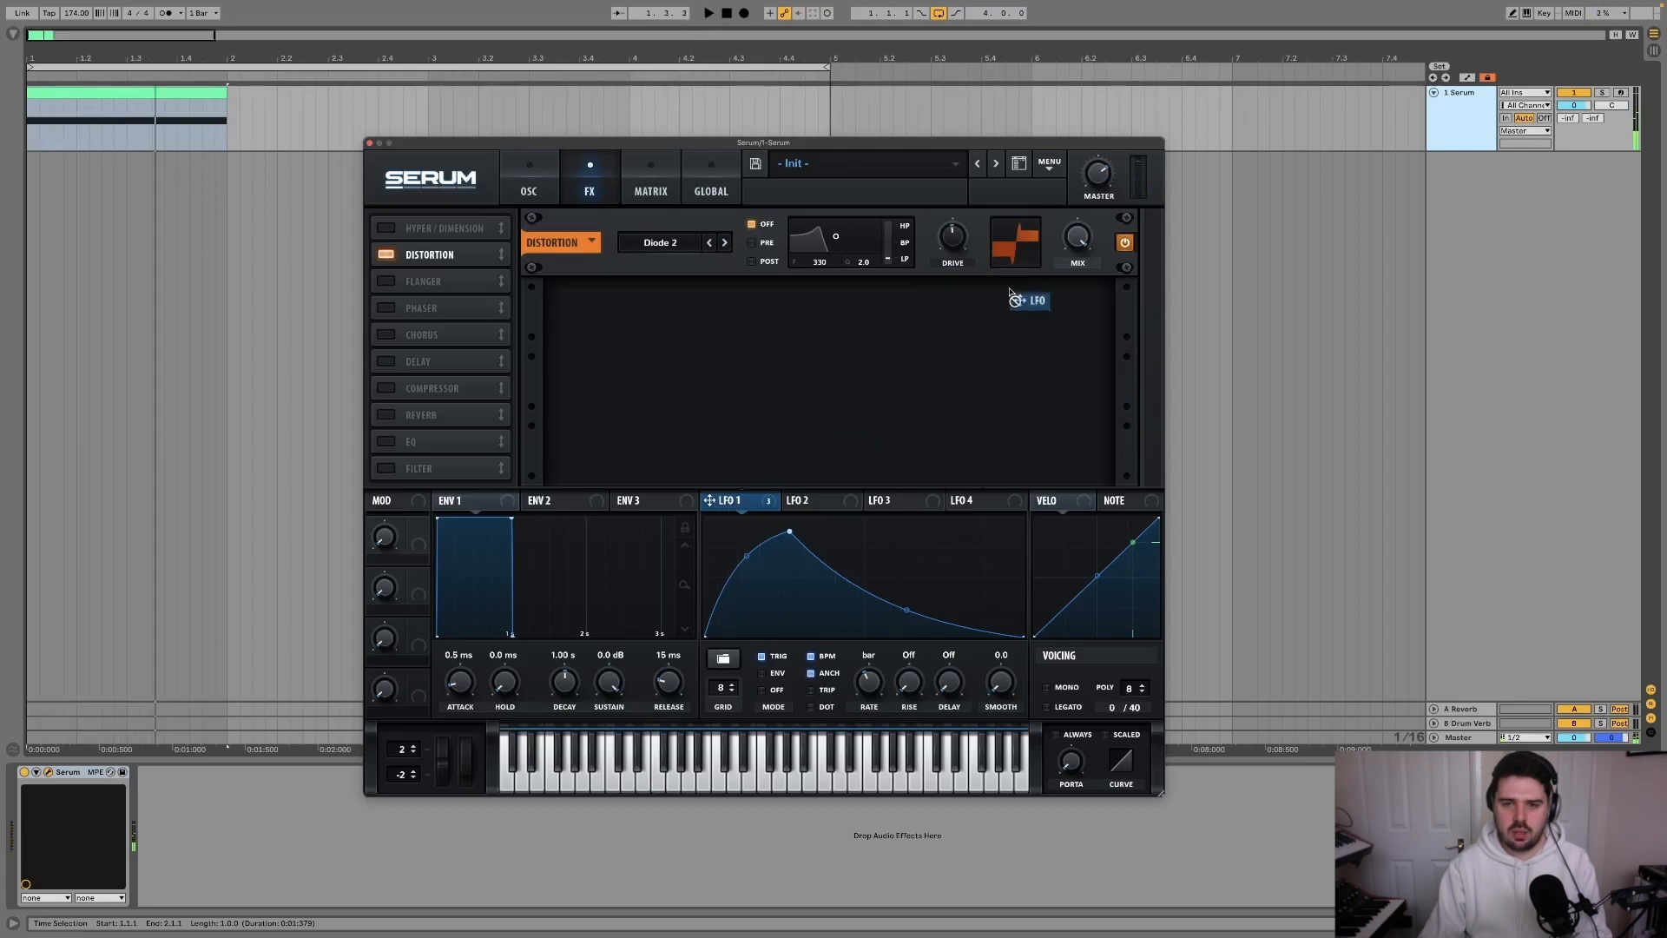
{"action": "left_click_drag", "start_coordinate": [953, 241], "coordinate": [952, 284]}
{"action": "key", "text": "space"}
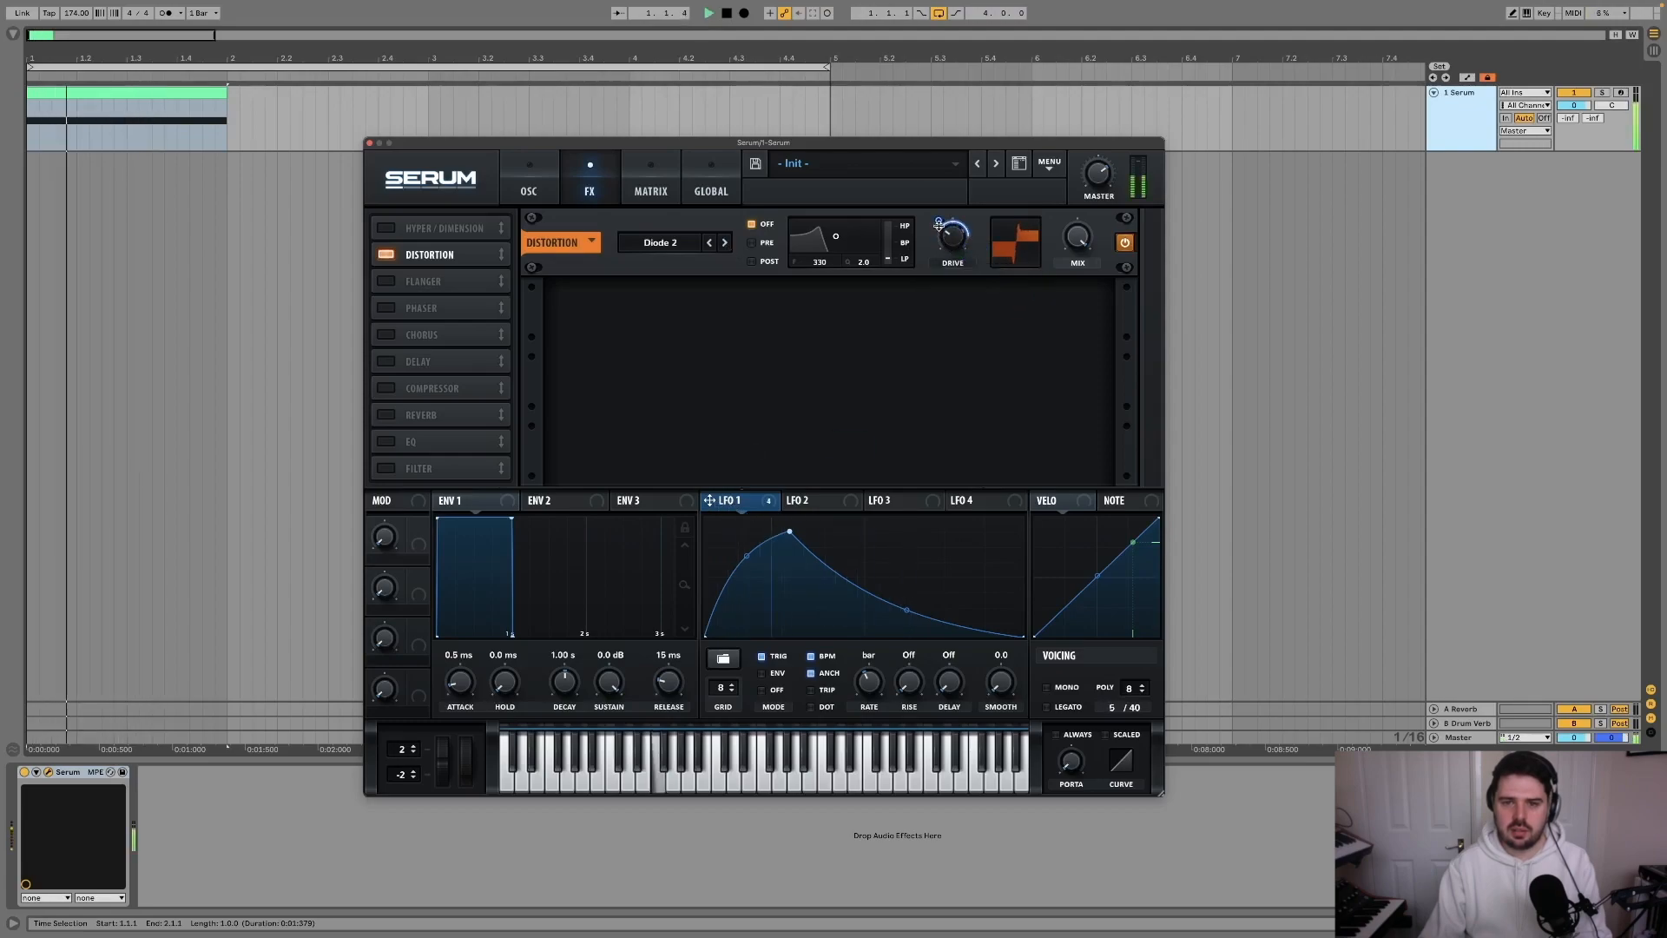
Adjust the distortion's drive and LFO modulation depth, and change its type to Diode 1.
{"action": "left_click_drag", "start_coordinate": [939, 222], "coordinate": [946, 237]}
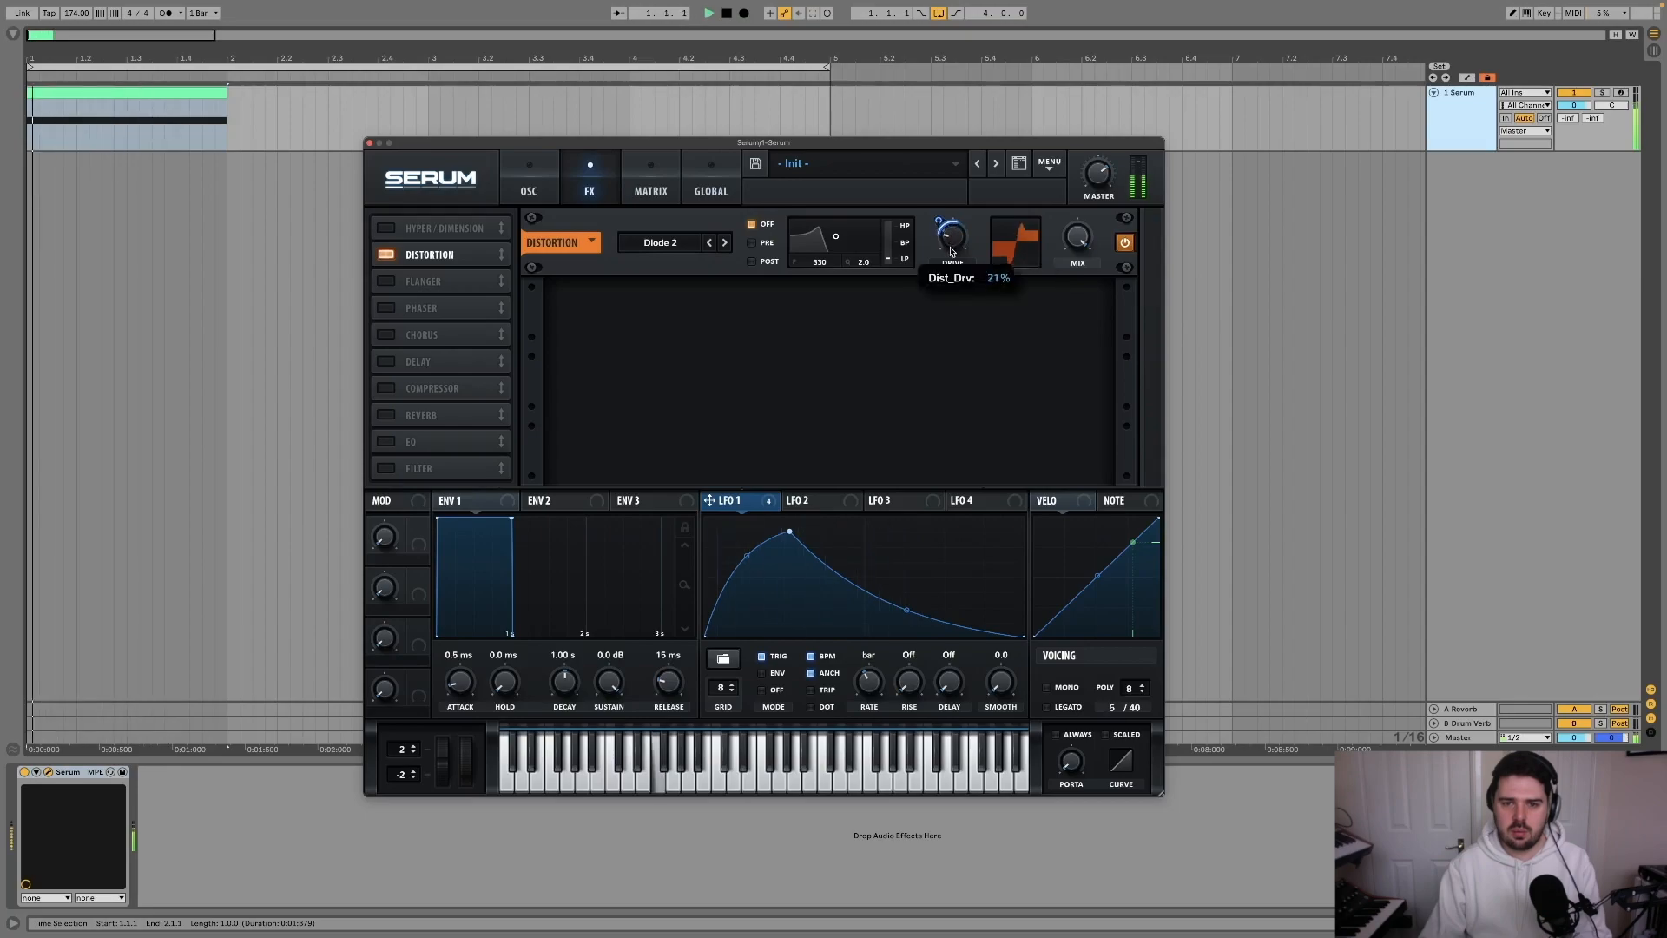
{"action": "left_click", "coordinate": [709, 243]}
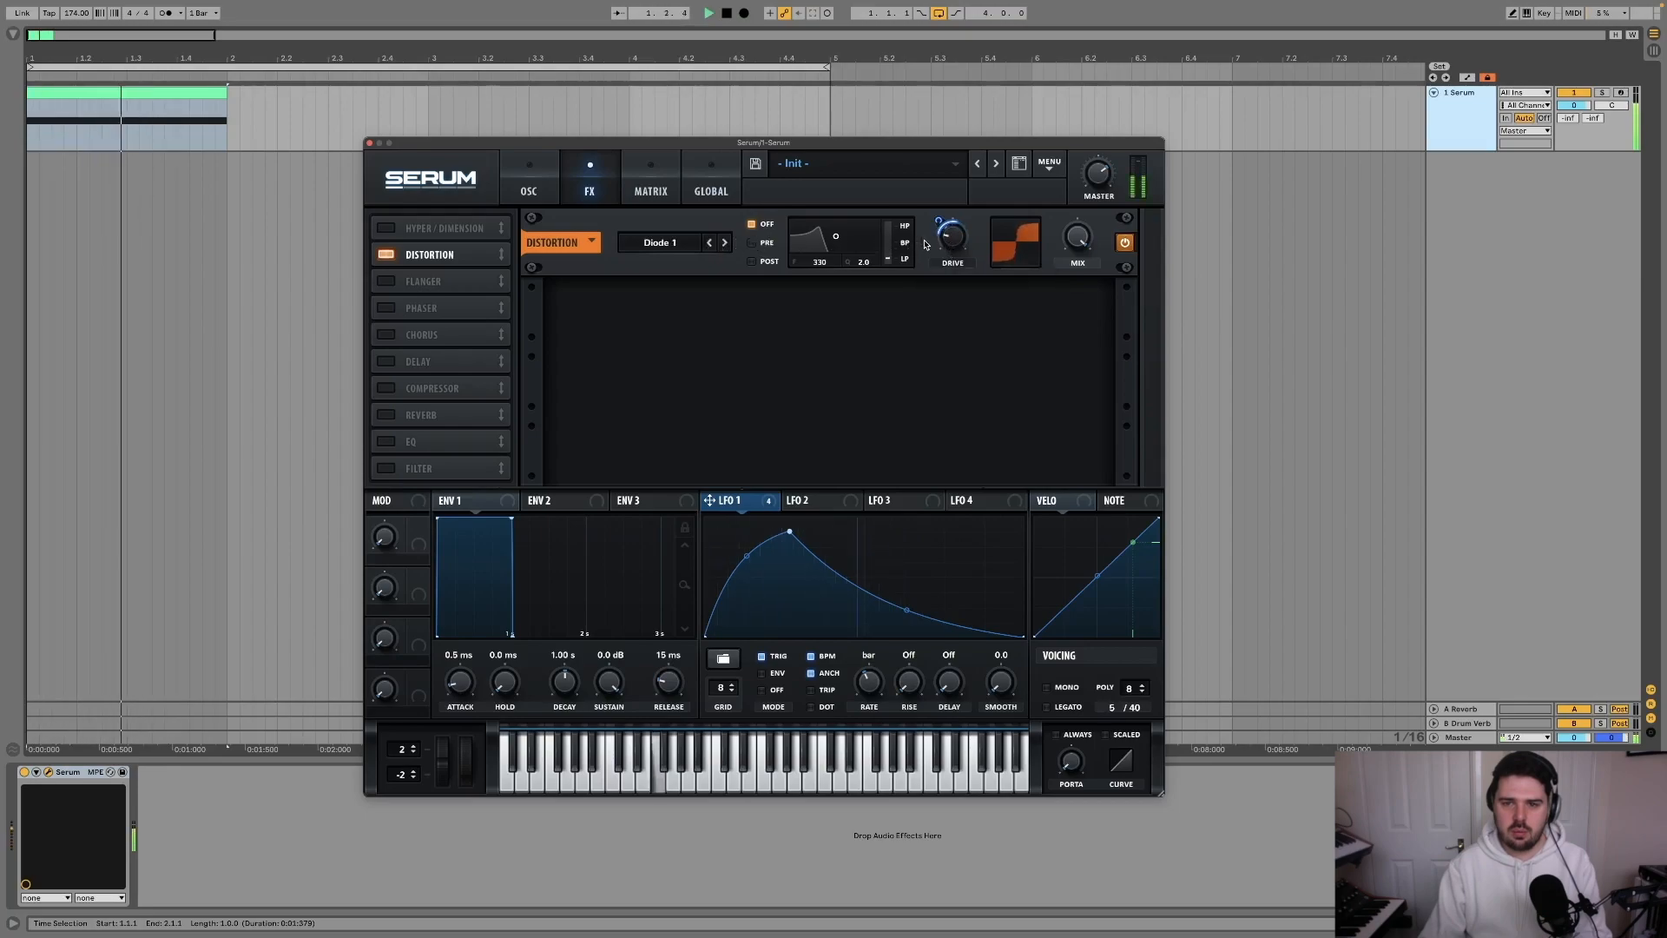
{"action": "left_click_drag", "start_coordinate": [942, 229], "coordinate": [940, 217]}
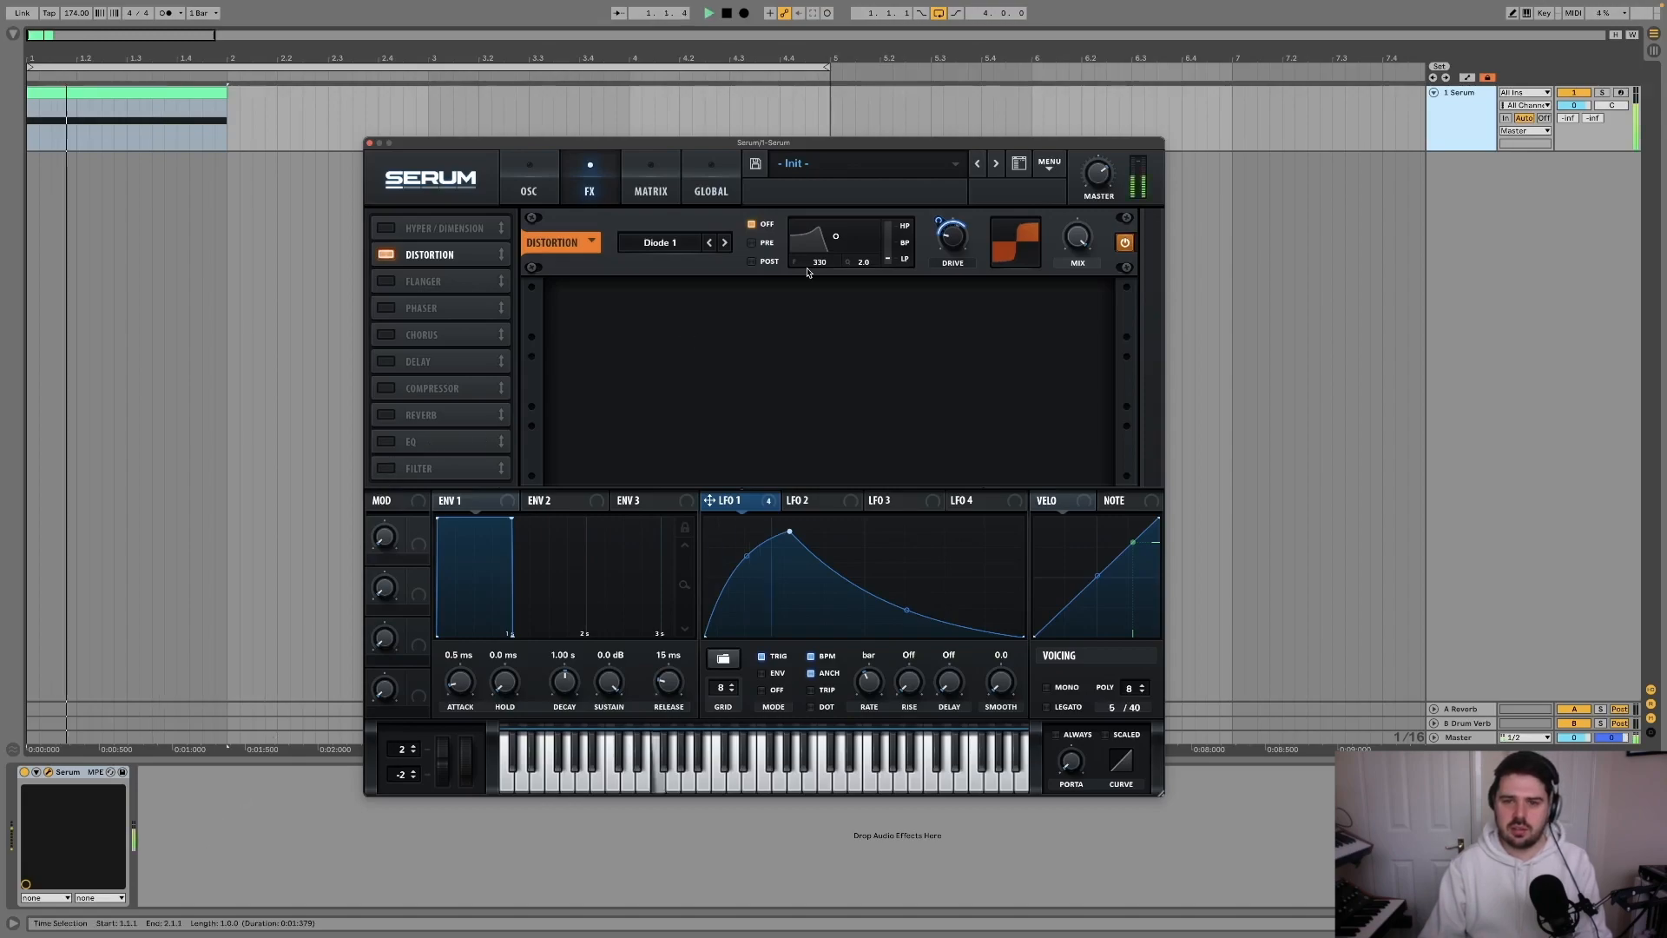
Add a compressor effect, switch it to multiband, and adjust its threshold during playback.
{"action": "left_click", "coordinate": [387, 388]}
{"action": "left_click", "coordinate": [907, 333]}
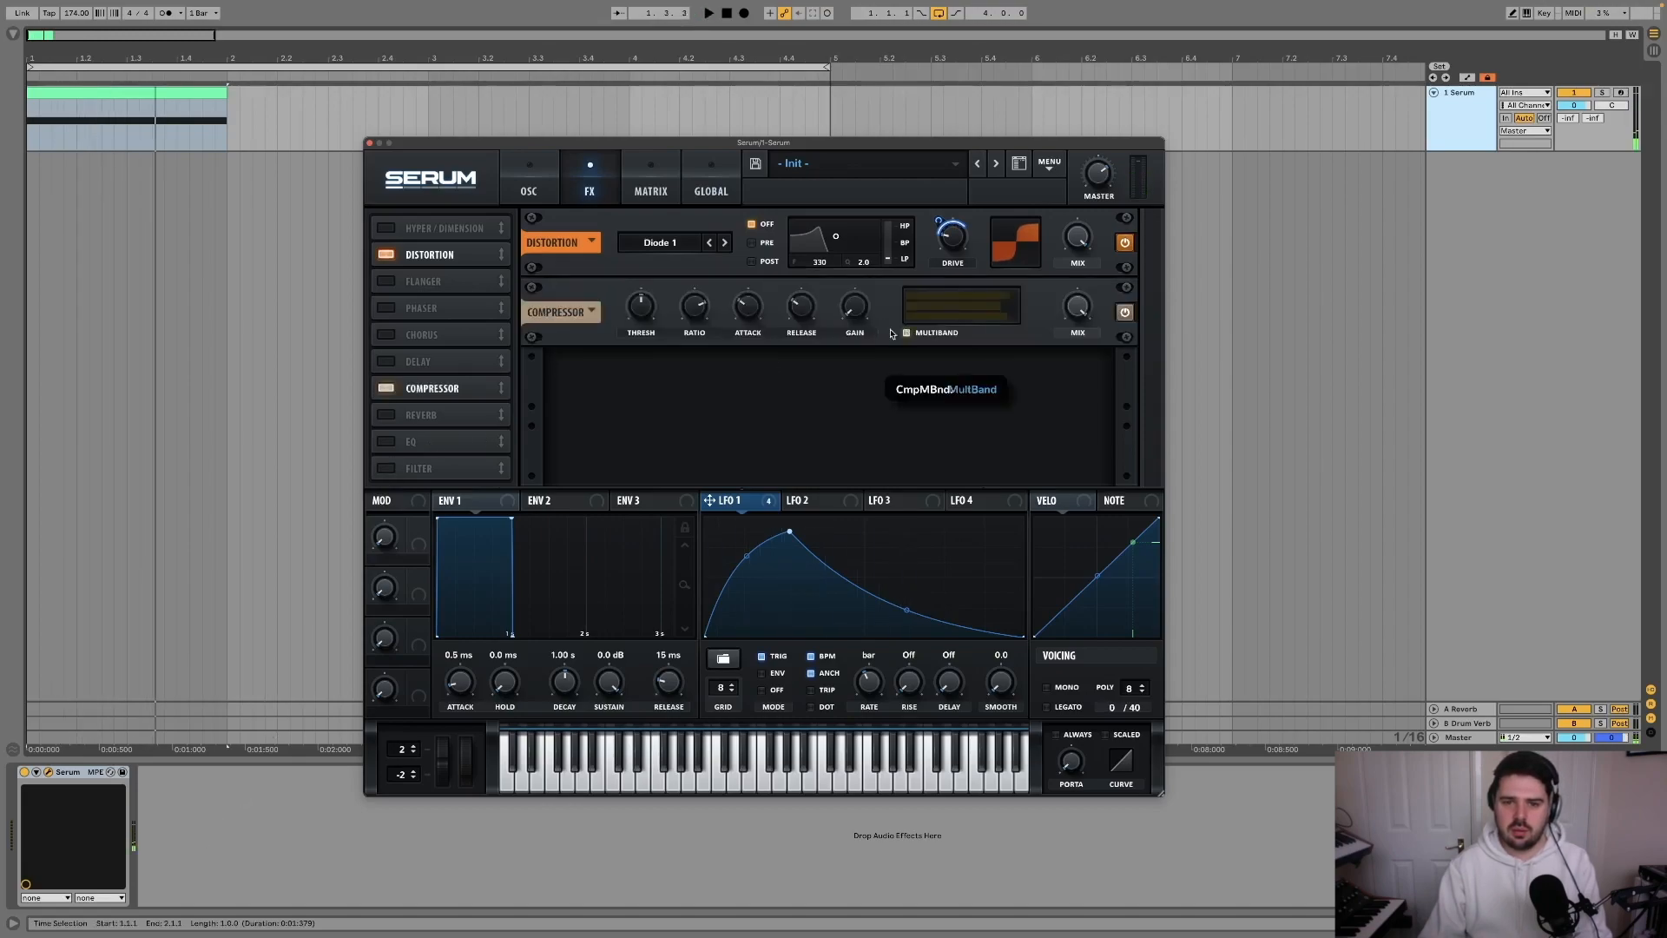
{"action": "key", "text": "space"}
{"action": "left_click_drag", "start_coordinate": [642, 306], "coordinate": [626, 329]}
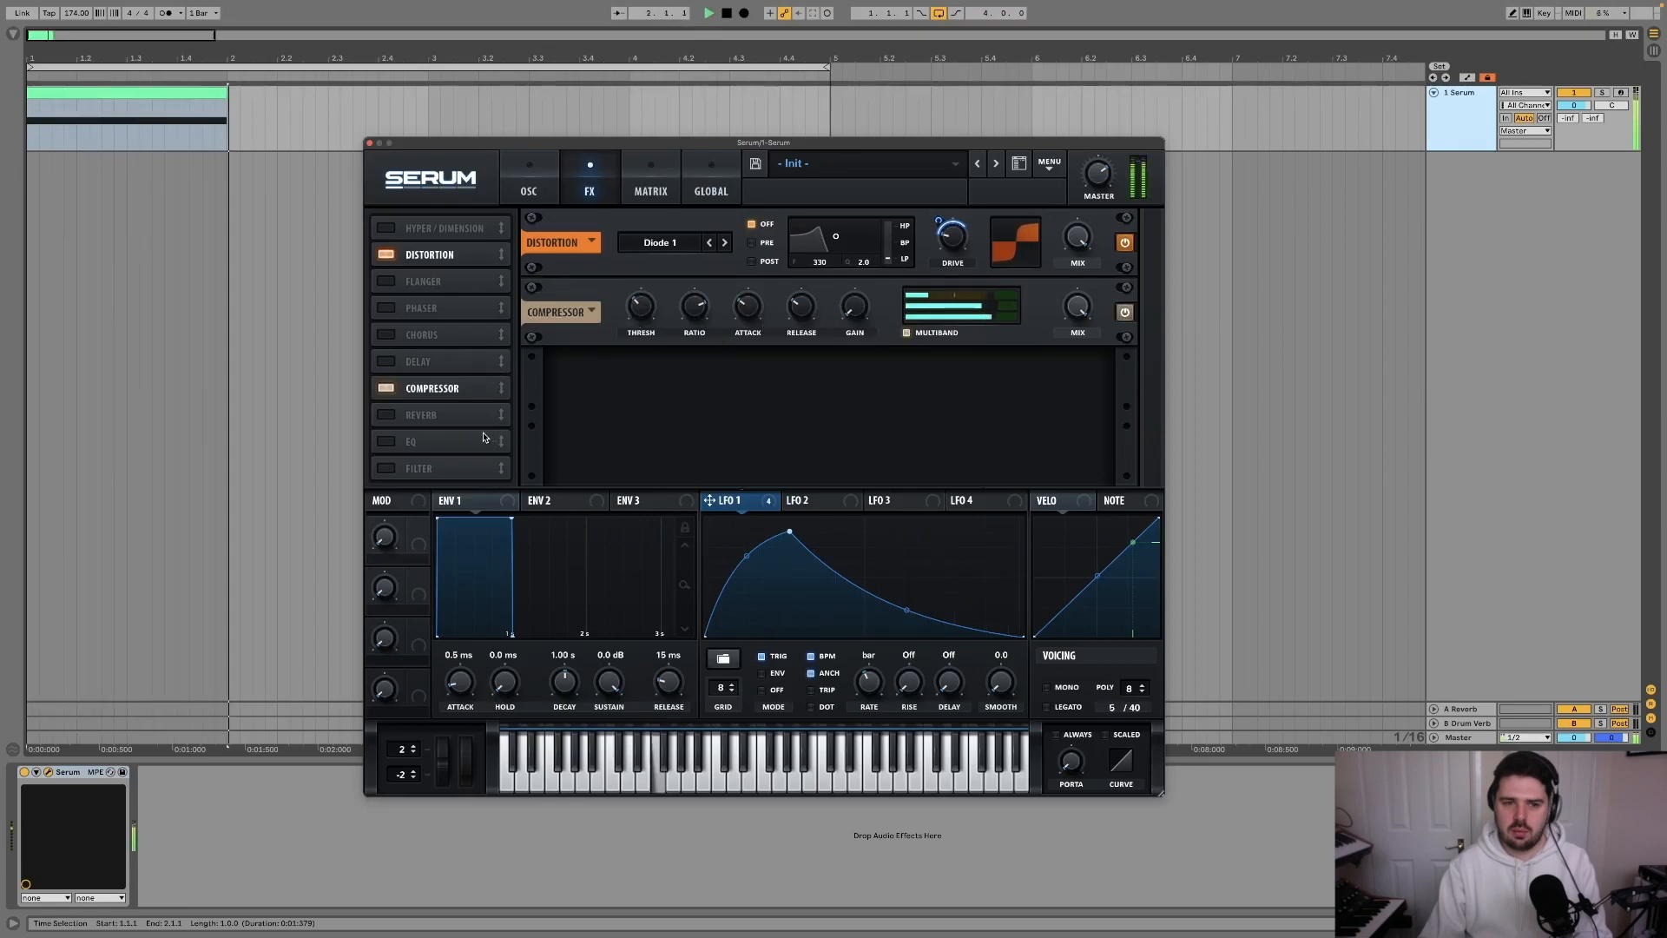
Return to the oscillator and filter settings and audition the patch there.
{"action": "key", "text": "space"}
{"action": "left_click", "coordinate": [530, 187]}
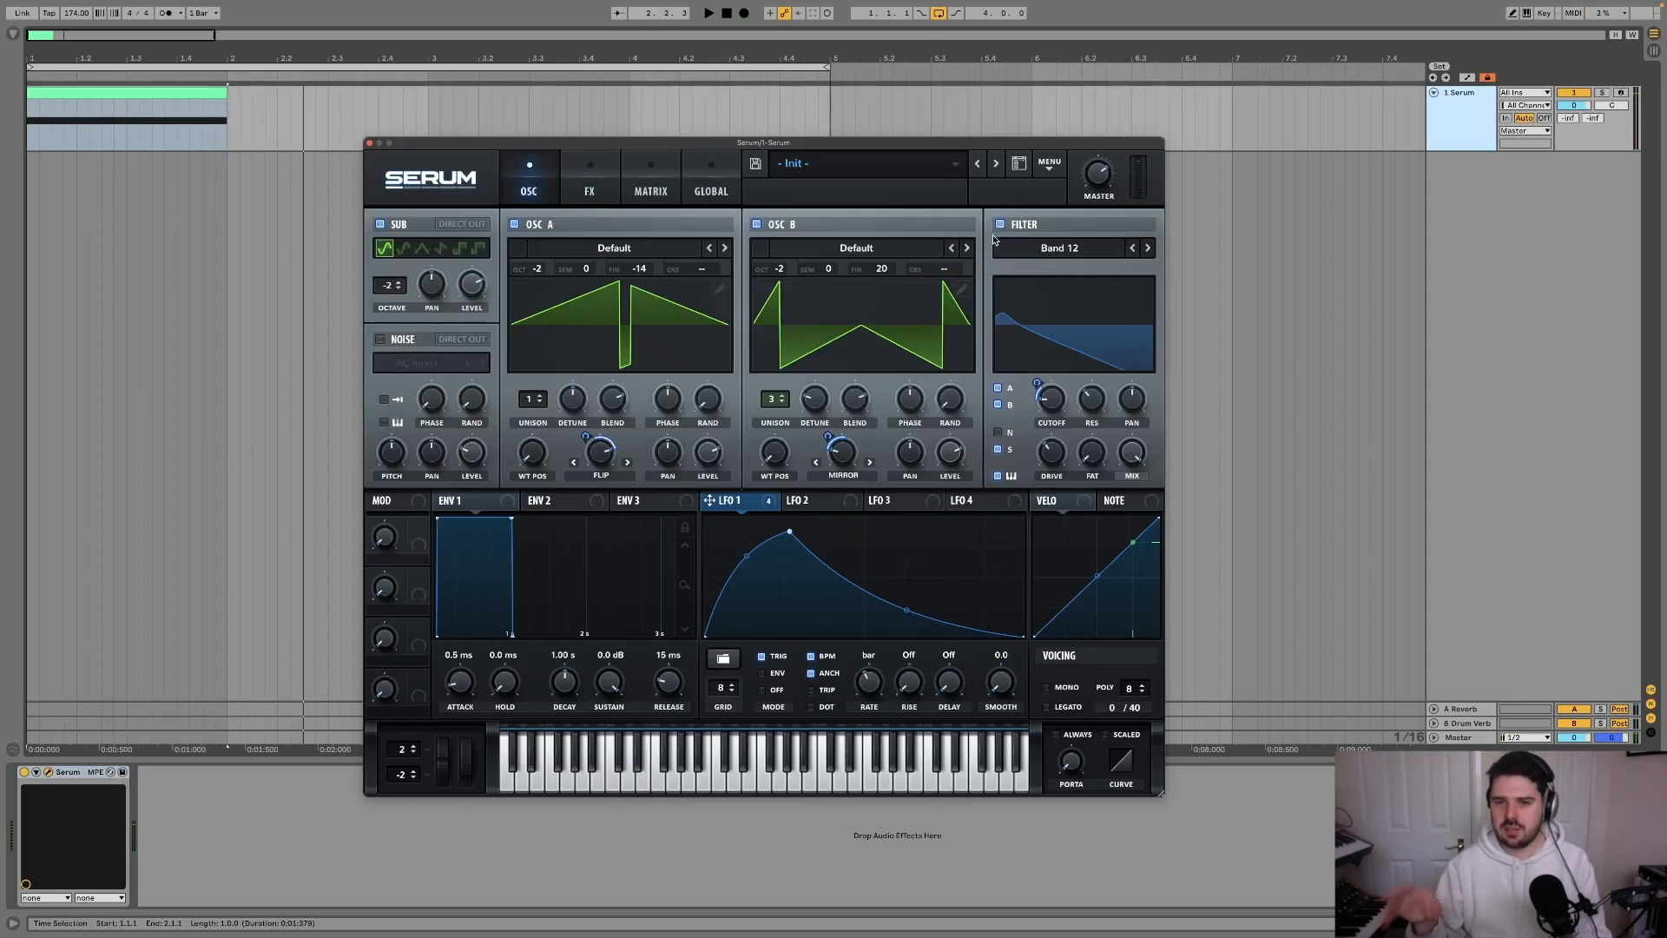
{"action": "key", "text": "space"}
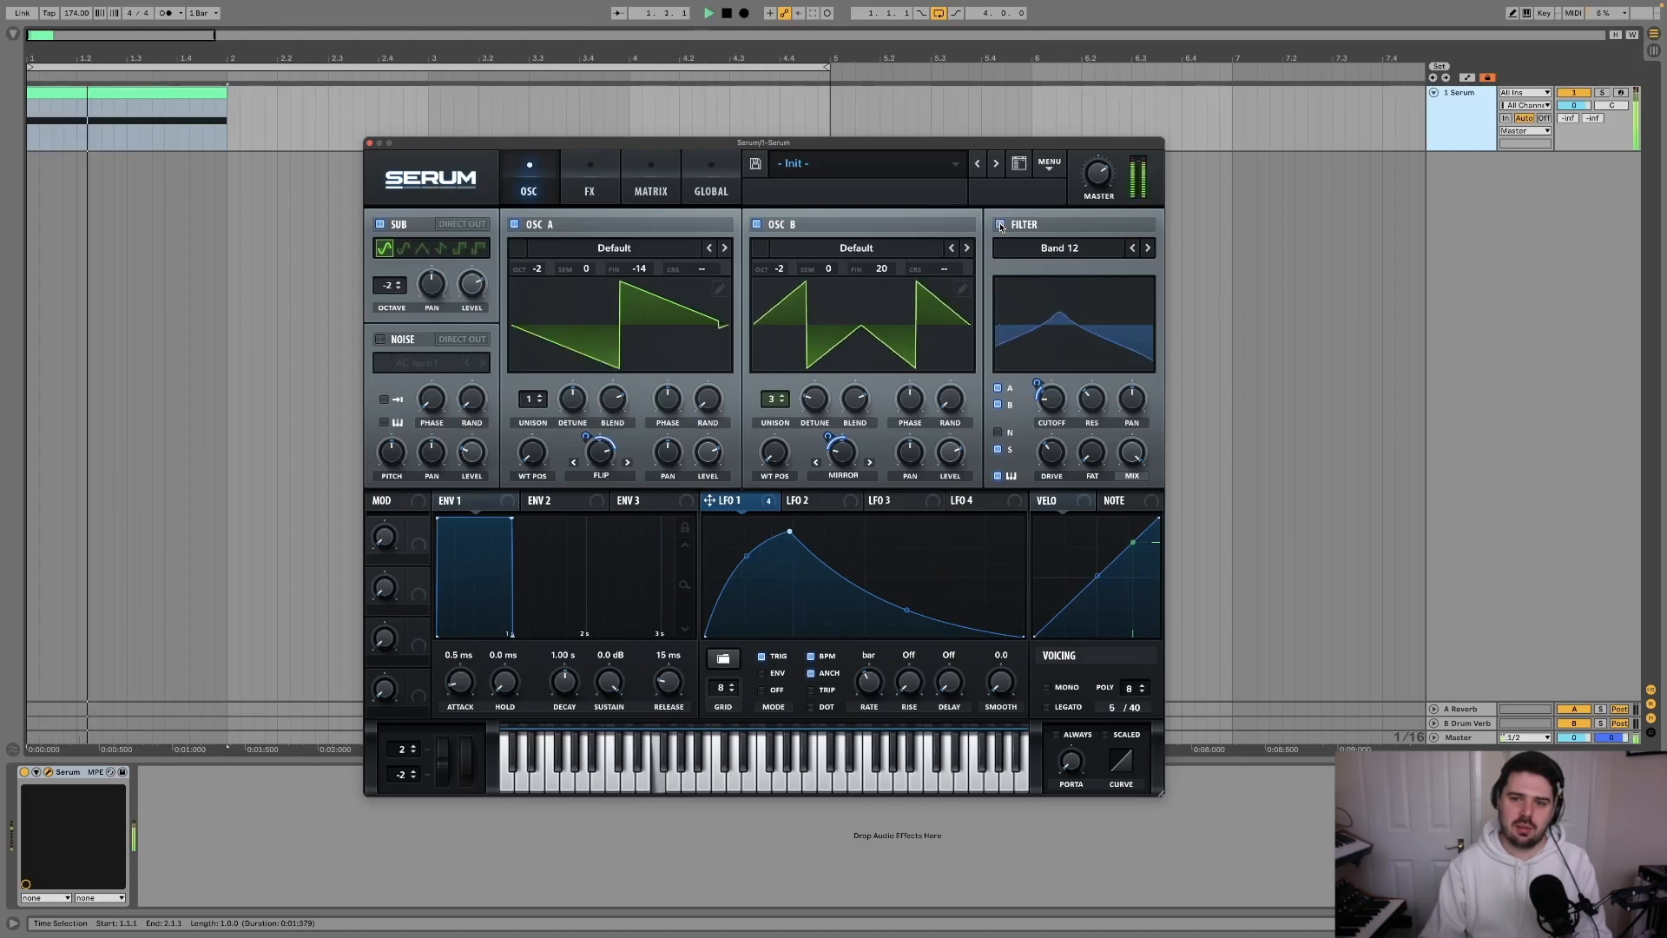
Add an EQ effect, turn its high band into a peak-shaped cut, and modulate that band's frequency with LFO 1.
{"action": "left_click", "coordinate": [590, 183]}
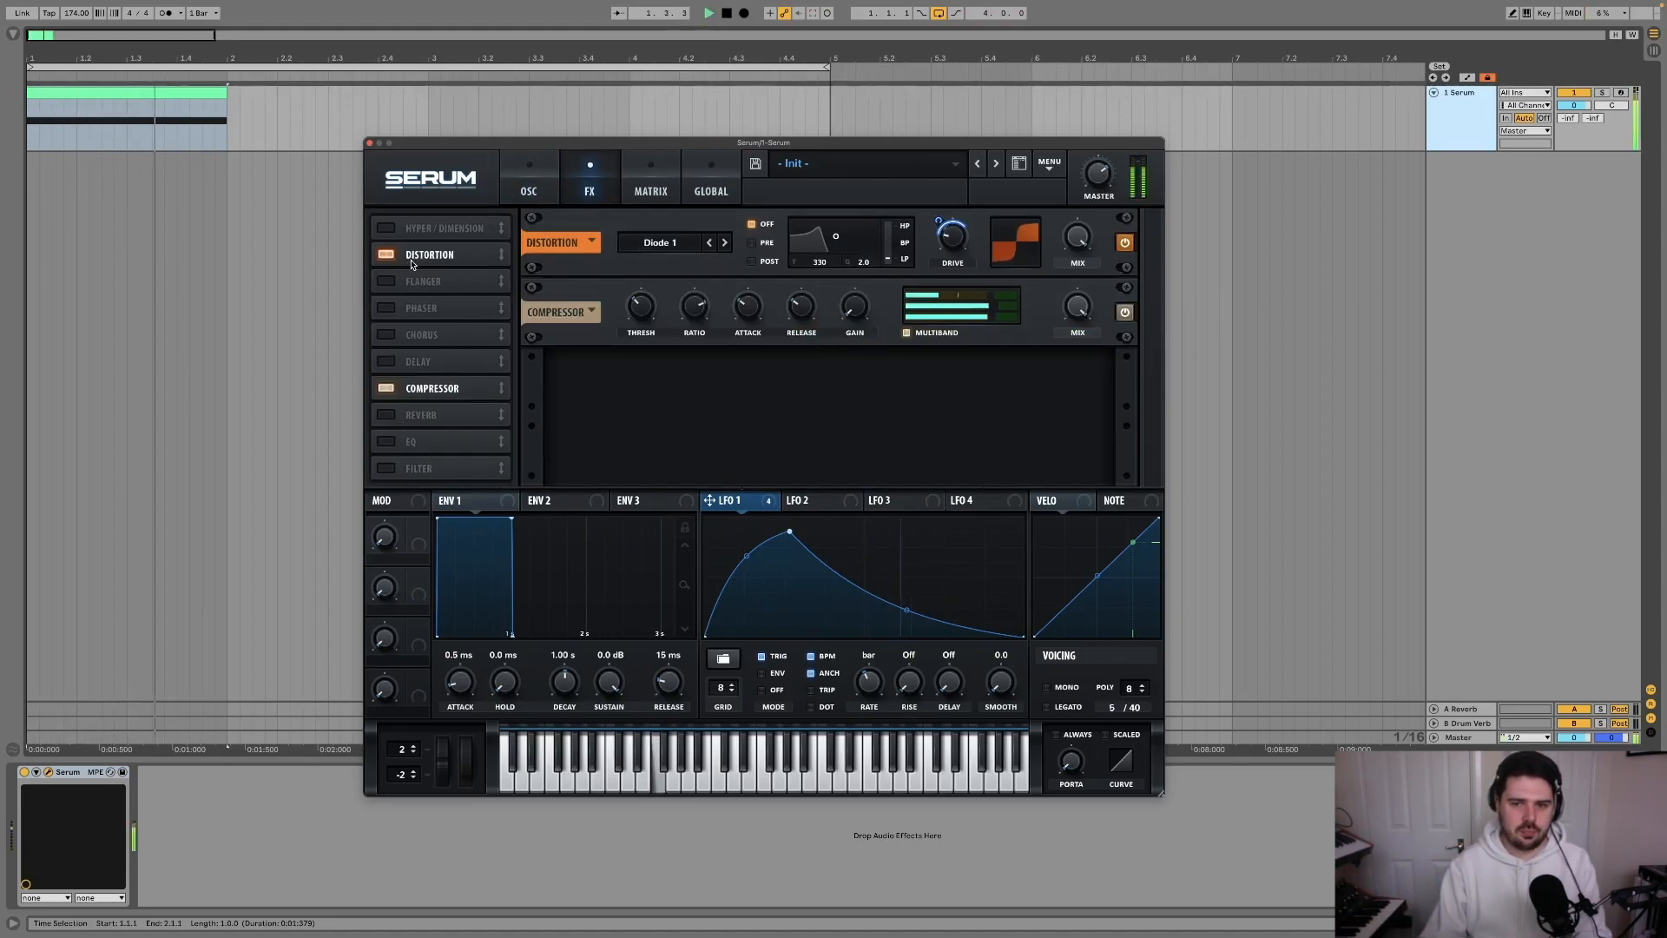
{"action": "left_click", "coordinate": [384, 444]}
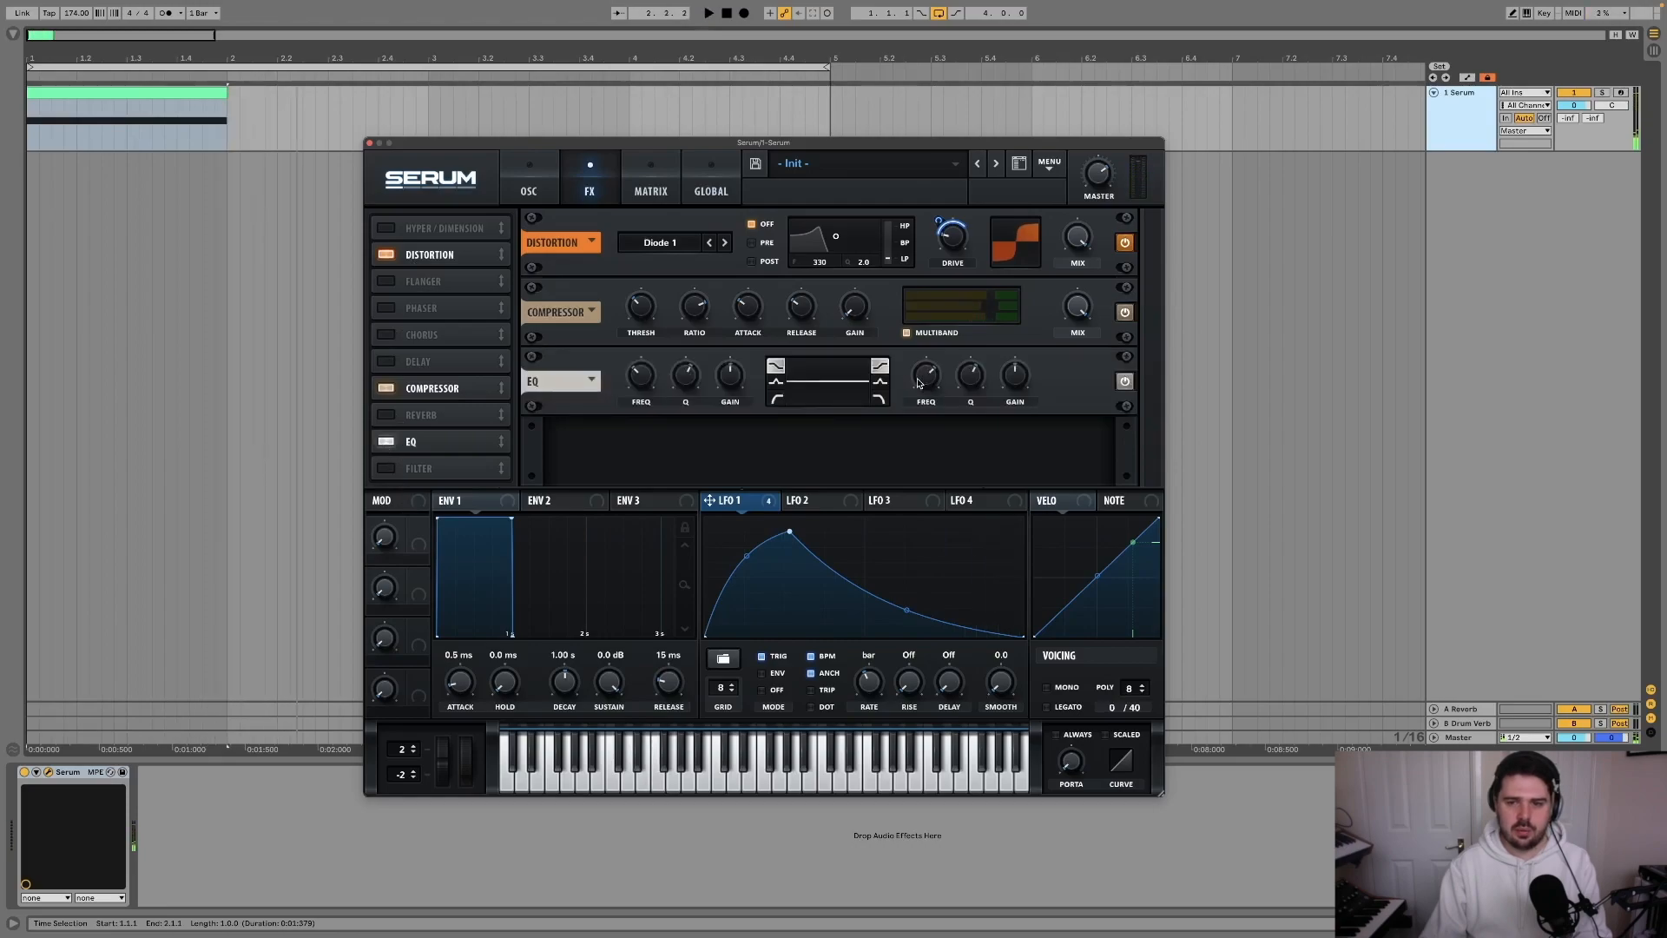
{"action": "left_click_drag", "start_coordinate": [1019, 375], "coordinate": [927, 387]}
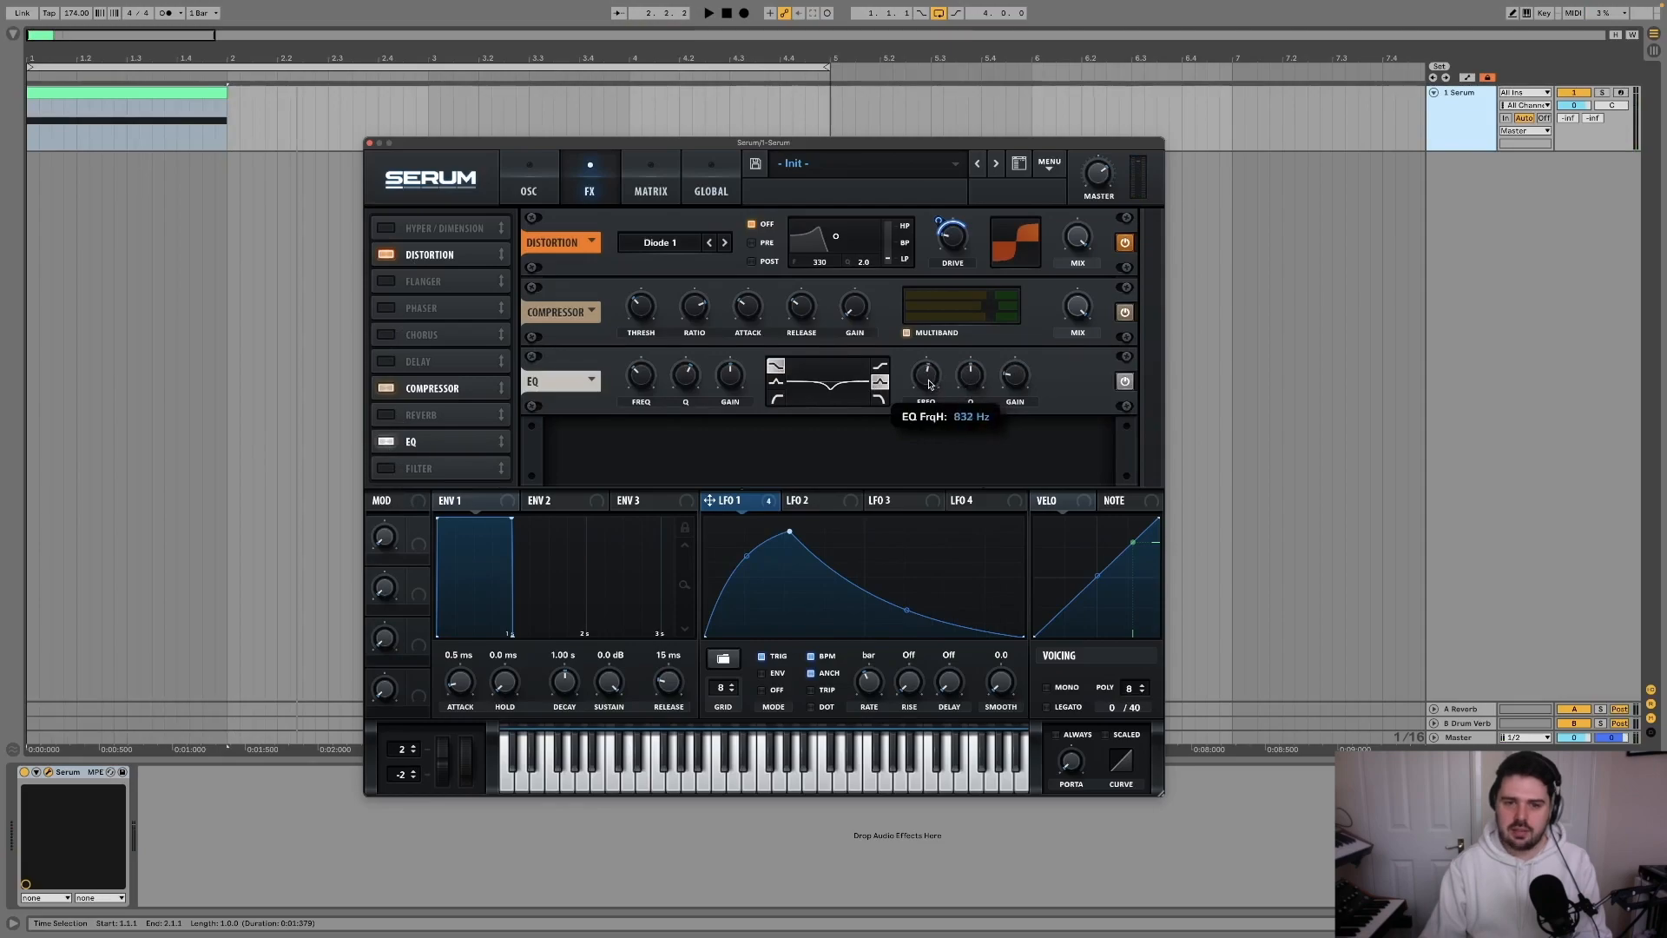
{"action": "left_click_drag", "start_coordinate": [726, 501], "coordinate": [926, 381]}
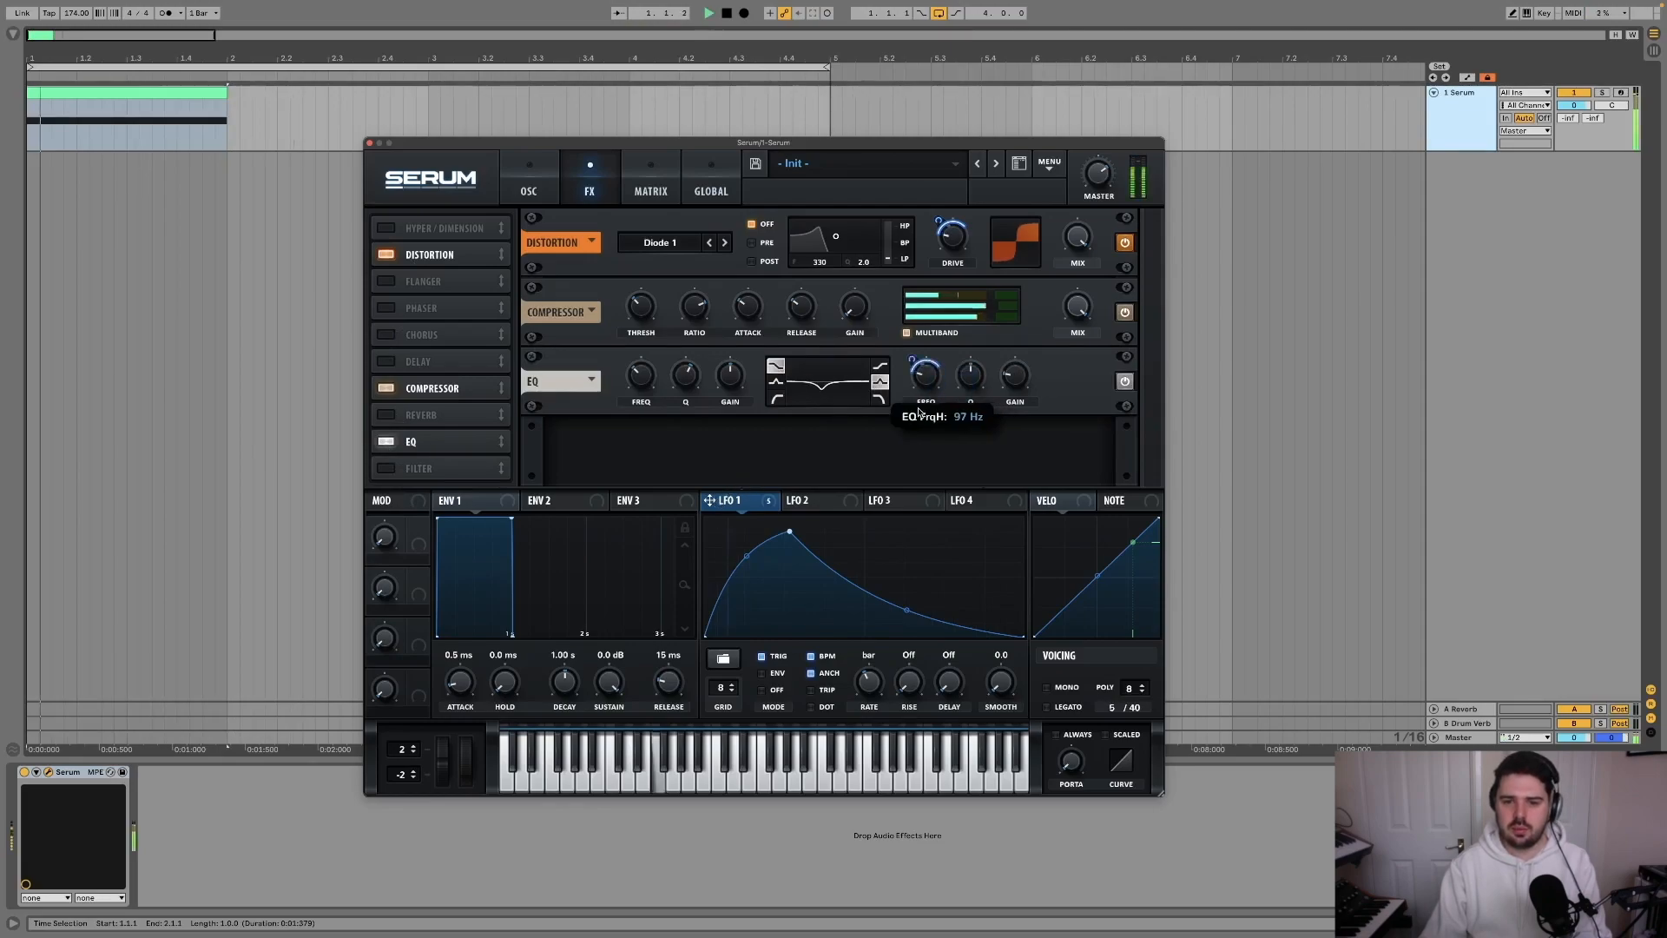
Refine the EQ cut's frequency, Q and gain, and compare the sound with the EQ bypassed and active.
{"action": "key", "text": "space"}
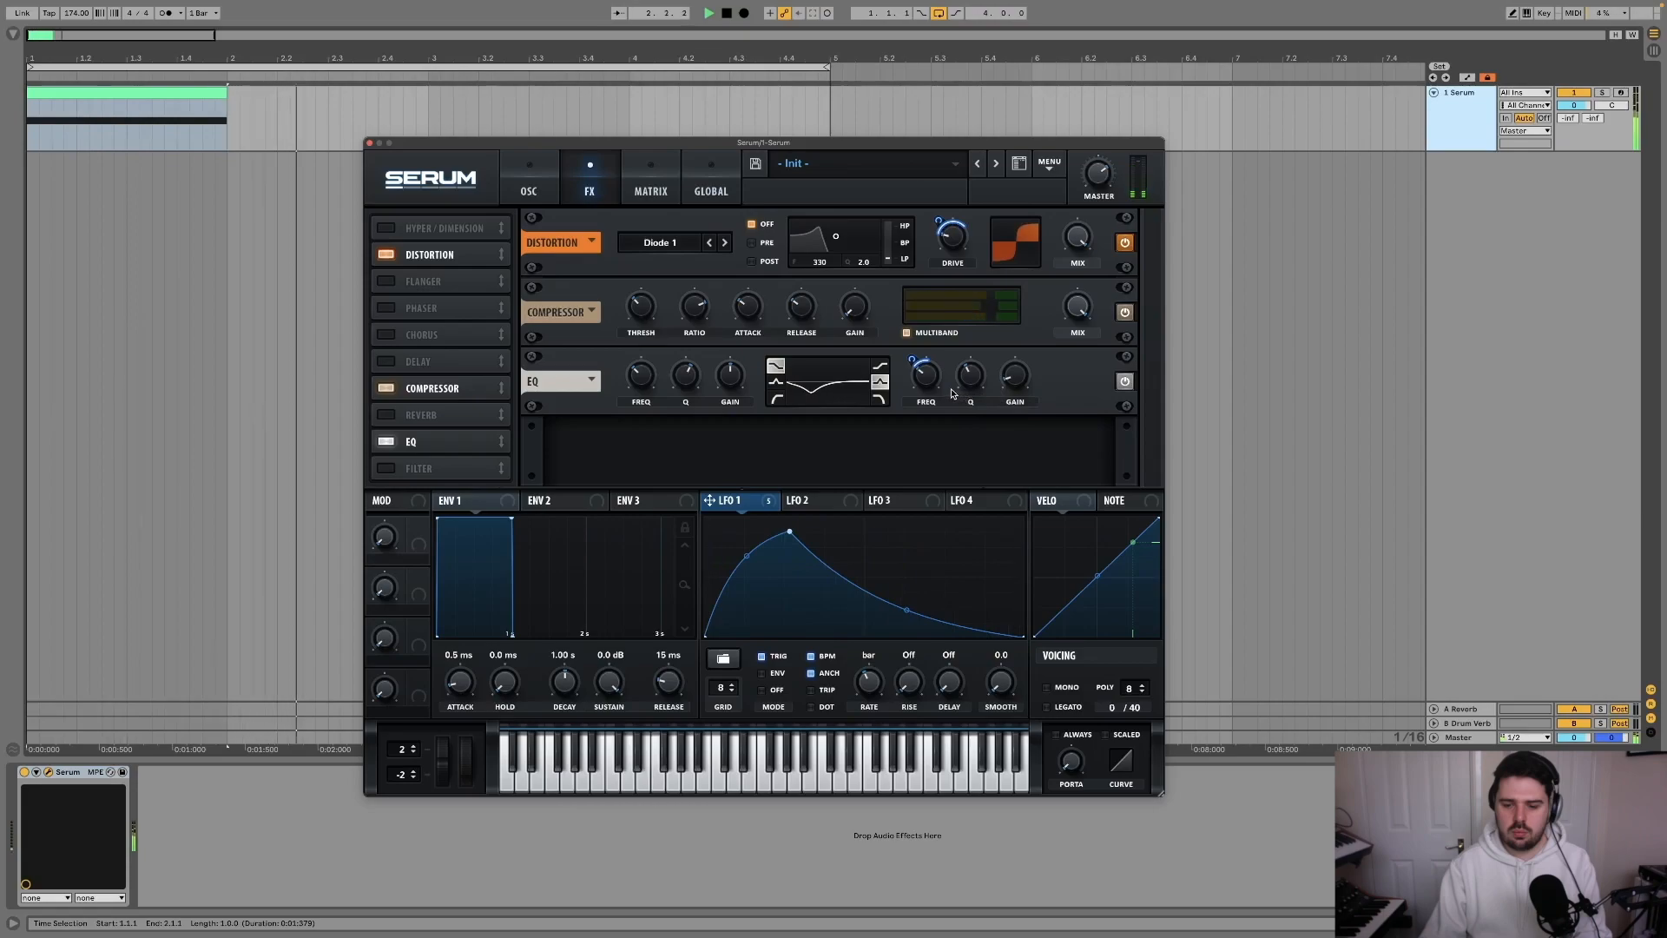
{"action": "mouse_move", "coordinate": [934, 391]}
{"action": "left_mouse_down"}
{"action": "mouse_move", "coordinate": [927, 357]}
{"action": "mouse_move", "coordinate": [922, 377]}
{"action": "left_mouse_up"}
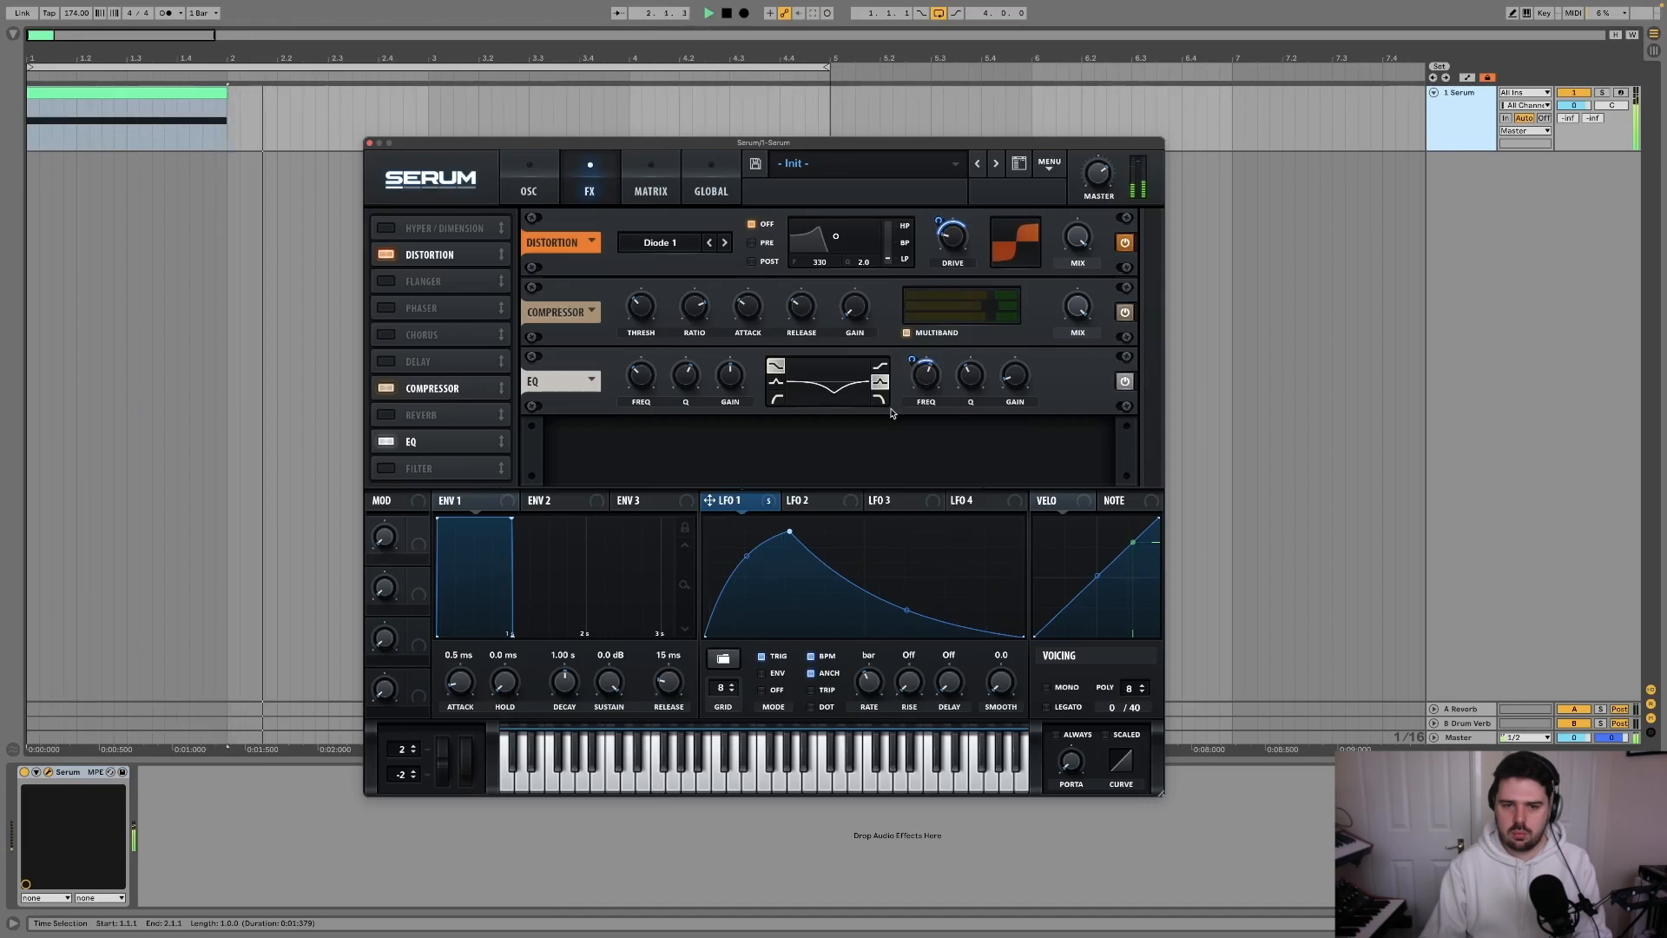
{"action": "key", "text": "space"}
{"action": "key", "text": "space"}
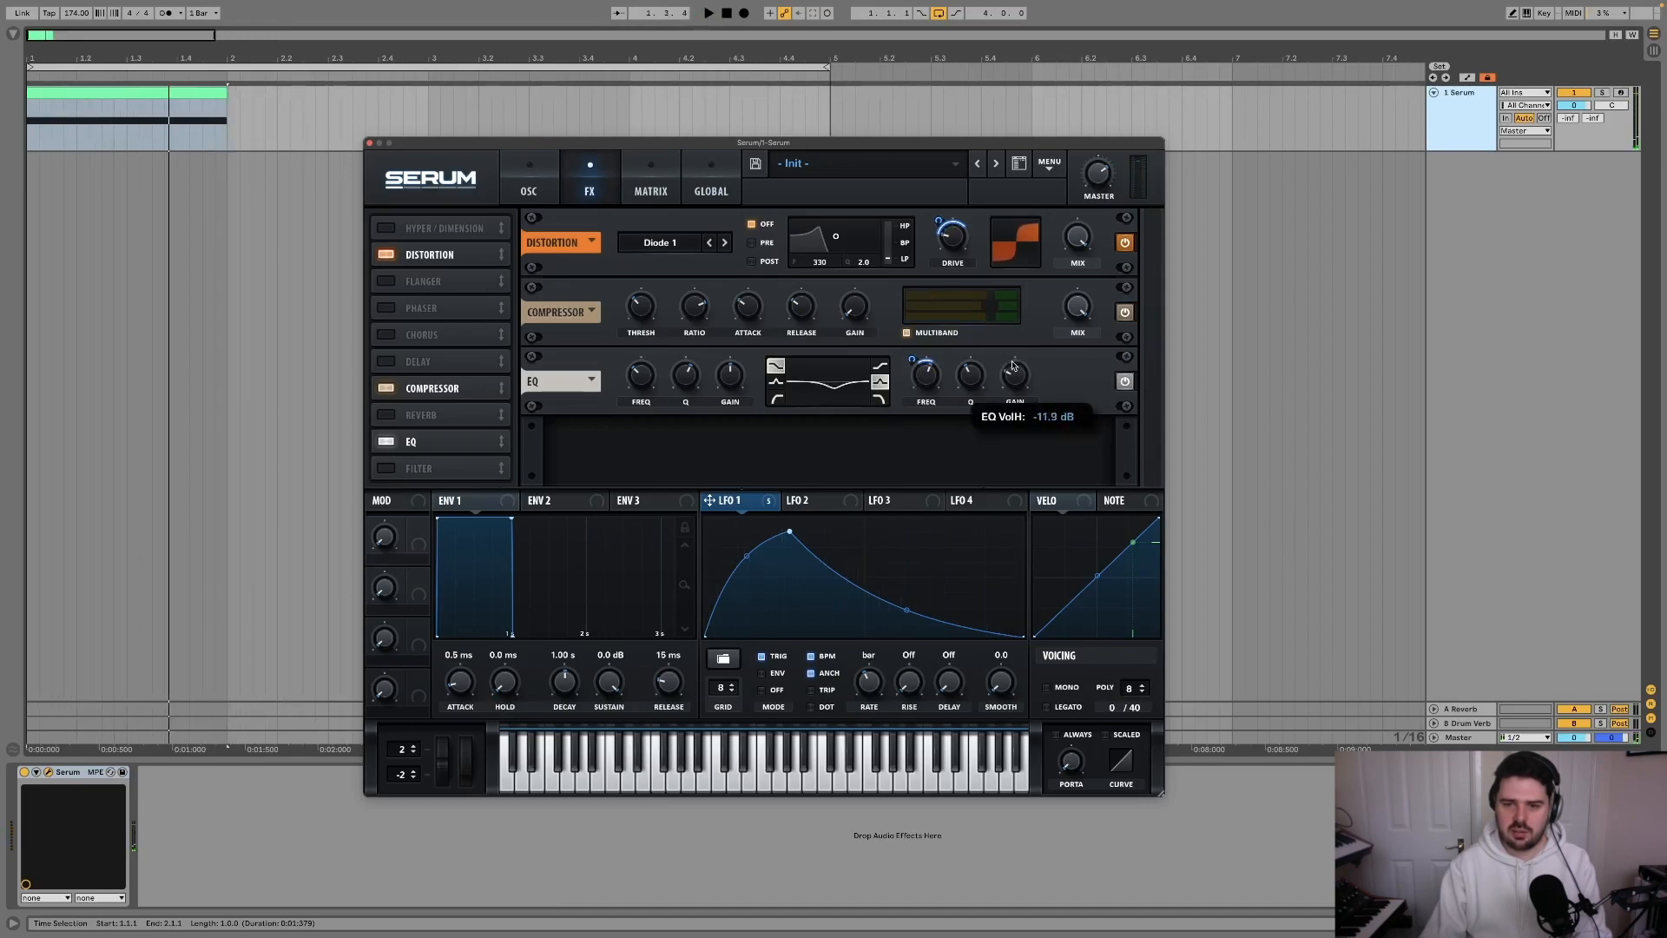
{"action": "key", "text": "space"}
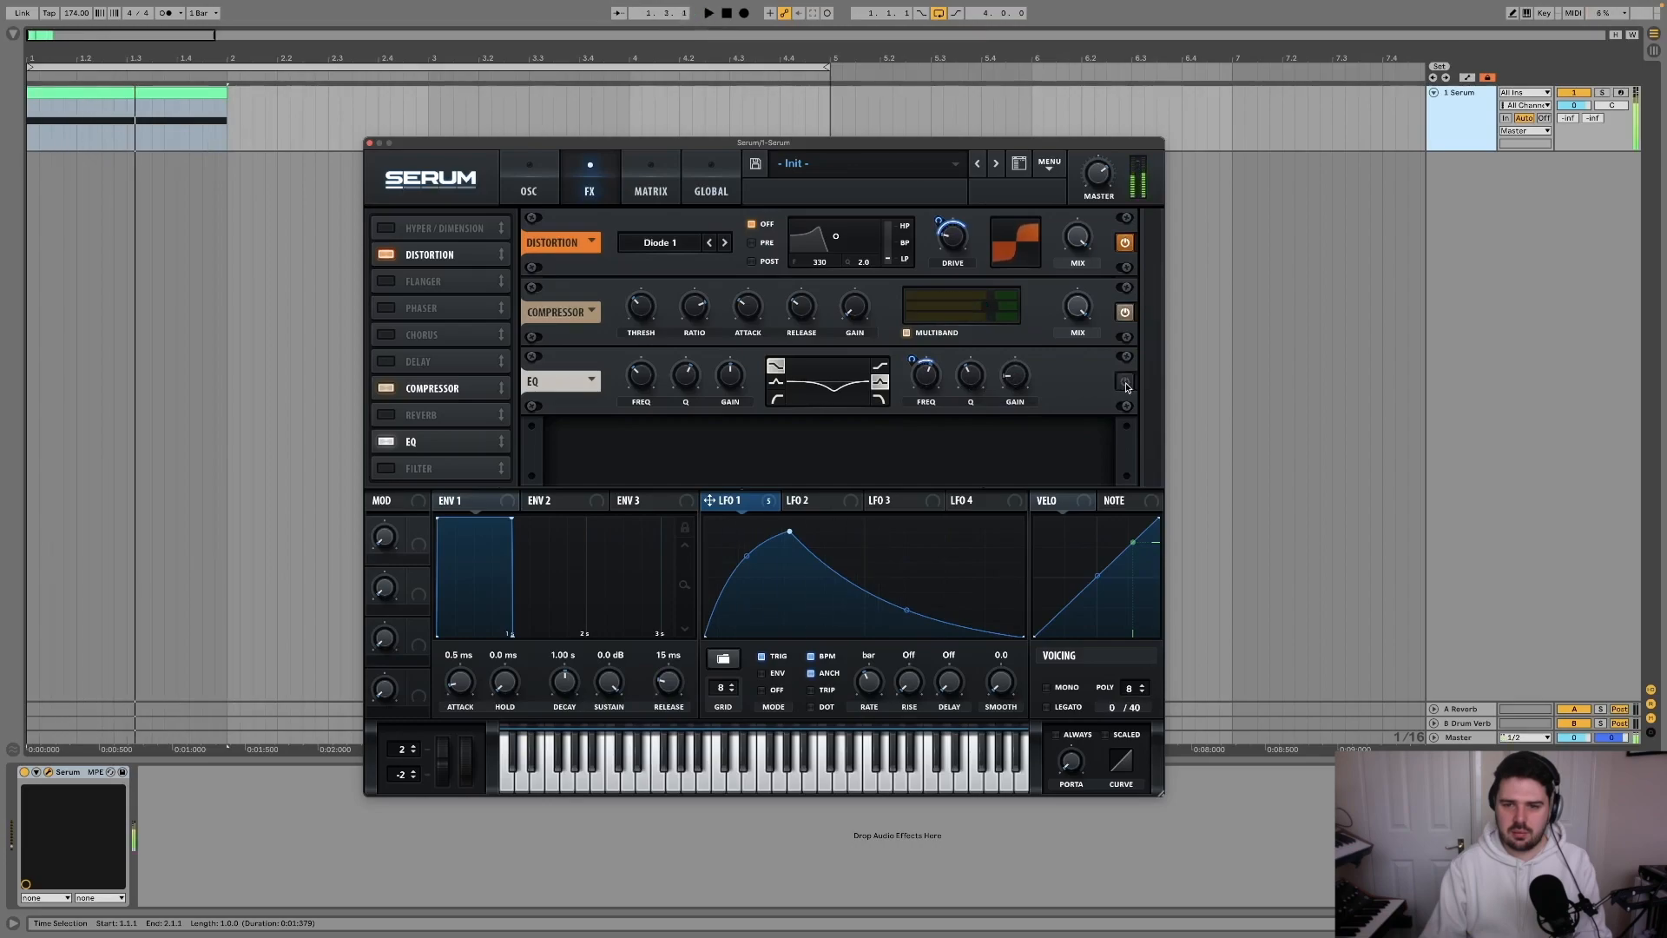
{"action": "key", "text": "space"}
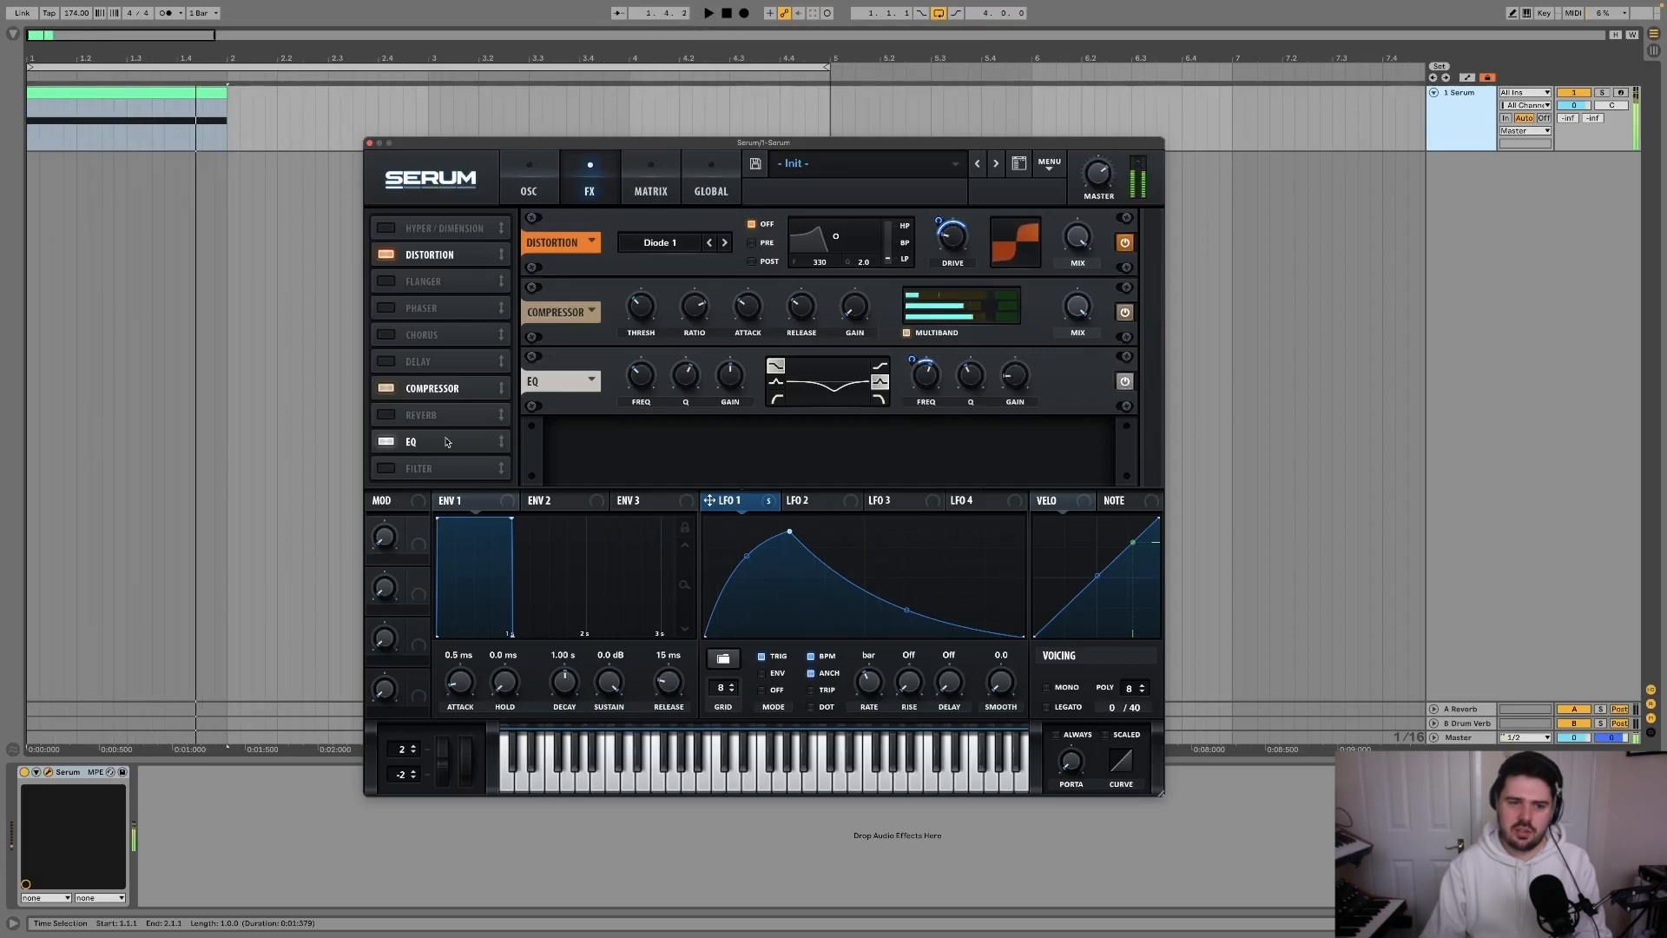
Add a filter effect of type MG Low 6, lower its cutoff, and modulate the cutoff with LFO 1.
{"action": "left_click", "coordinate": [387, 469]}
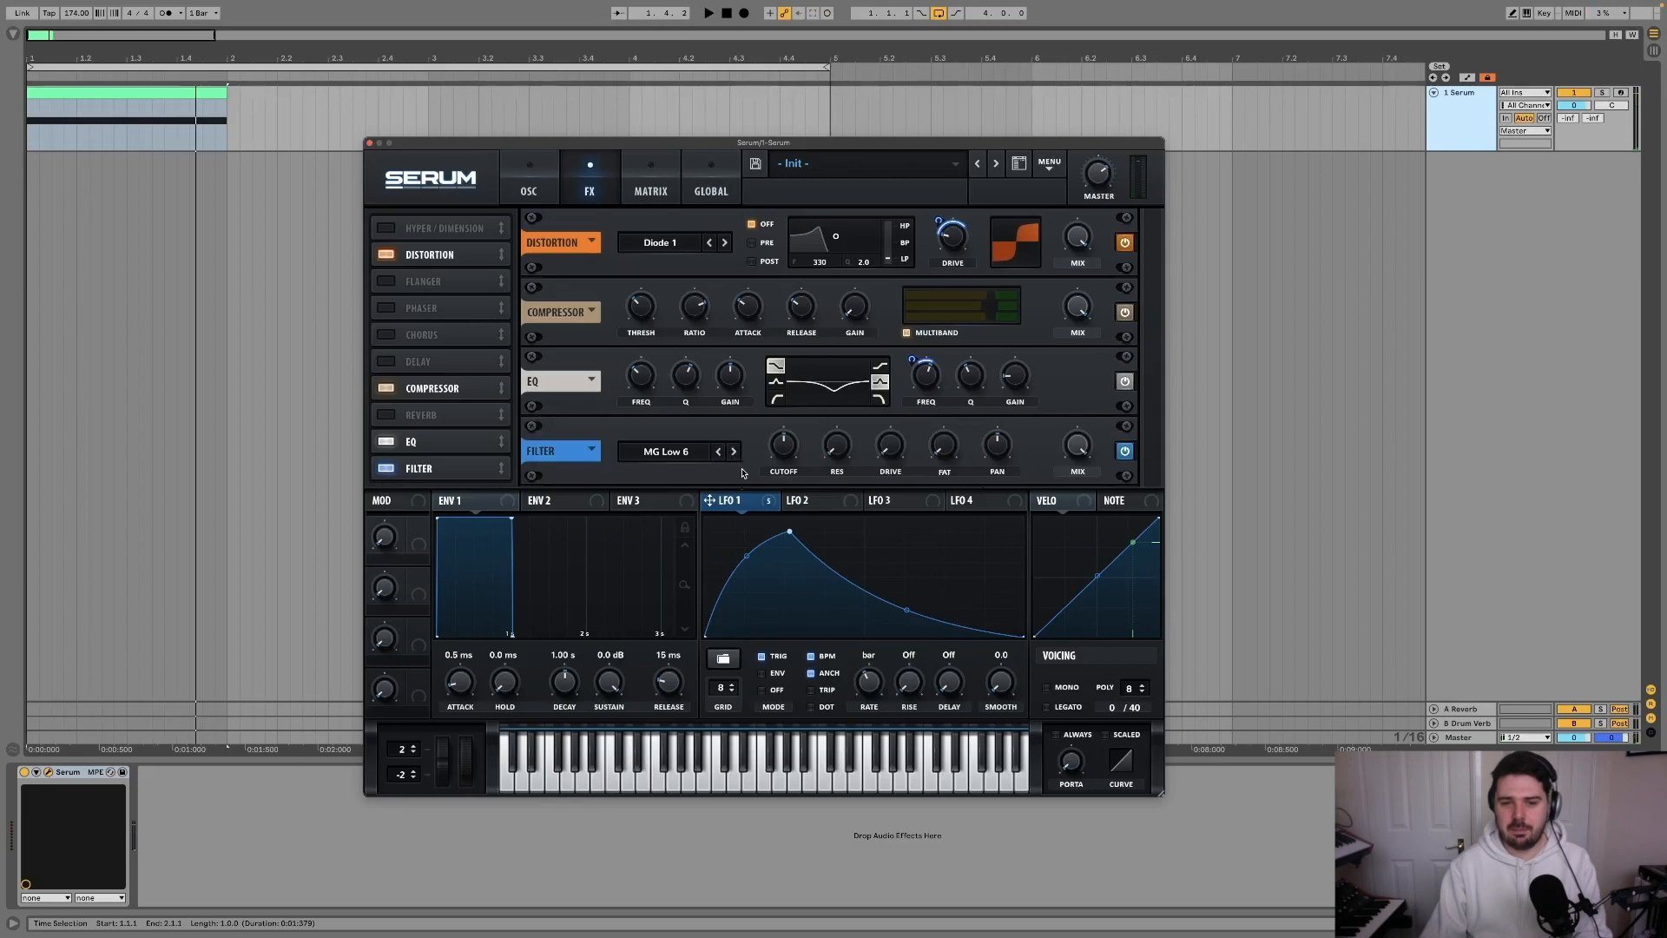
{"action": "mouse_move", "coordinate": [782, 455]}
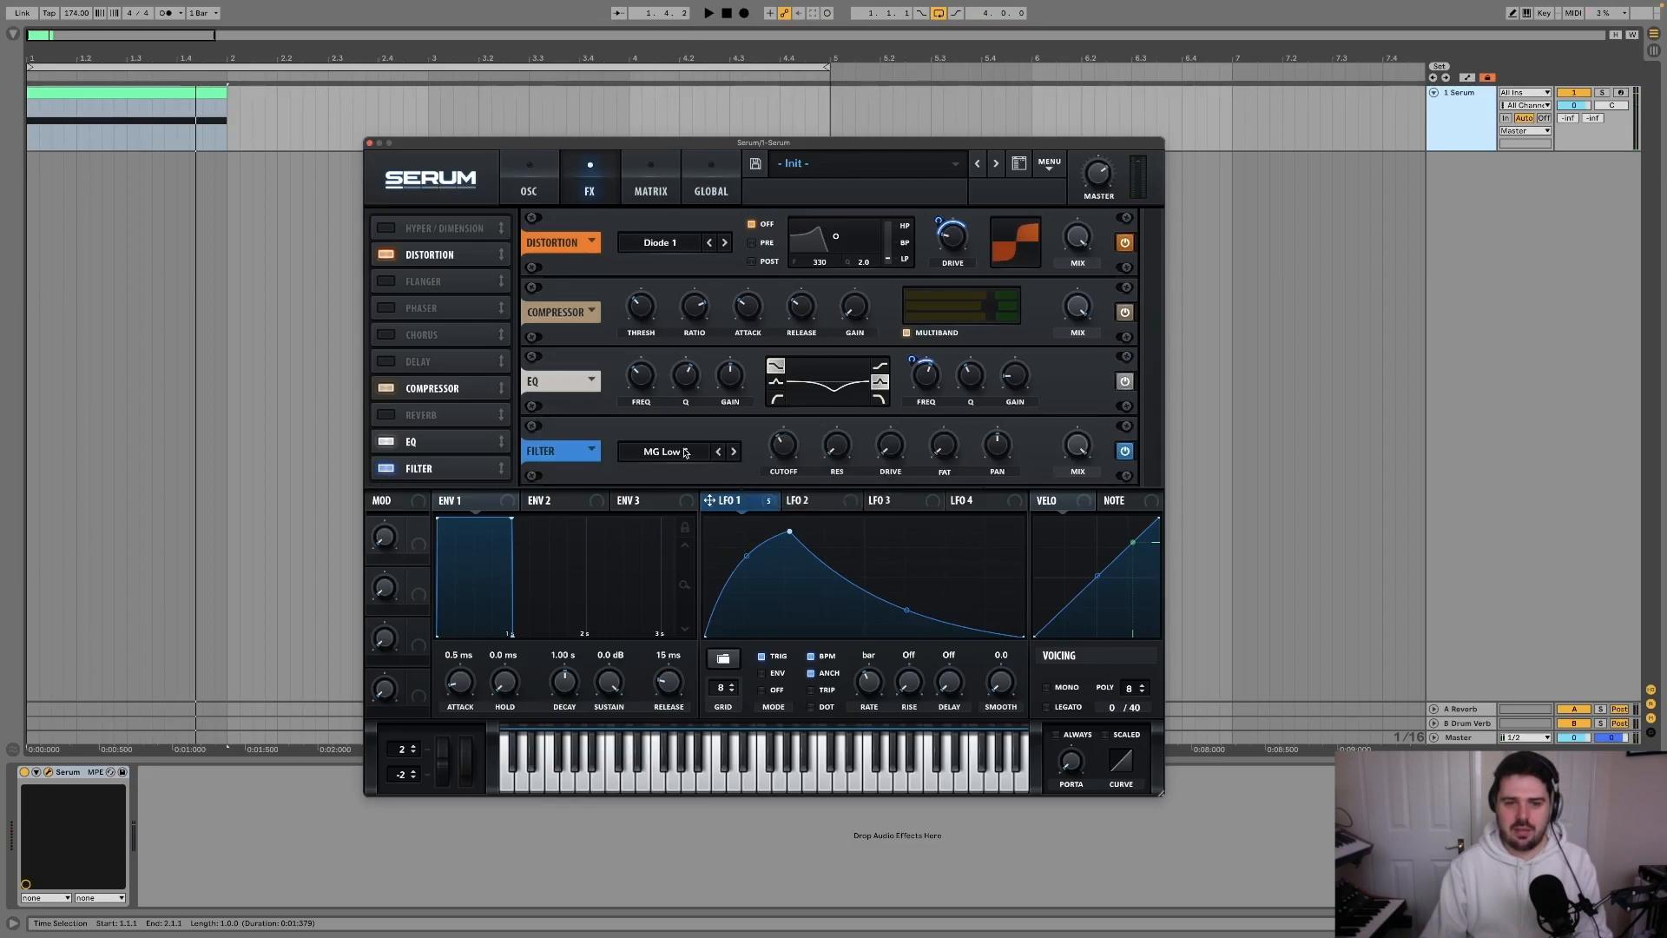
{"action": "left_click_drag", "start_coordinate": [770, 426], "coordinate": [767, 444]}
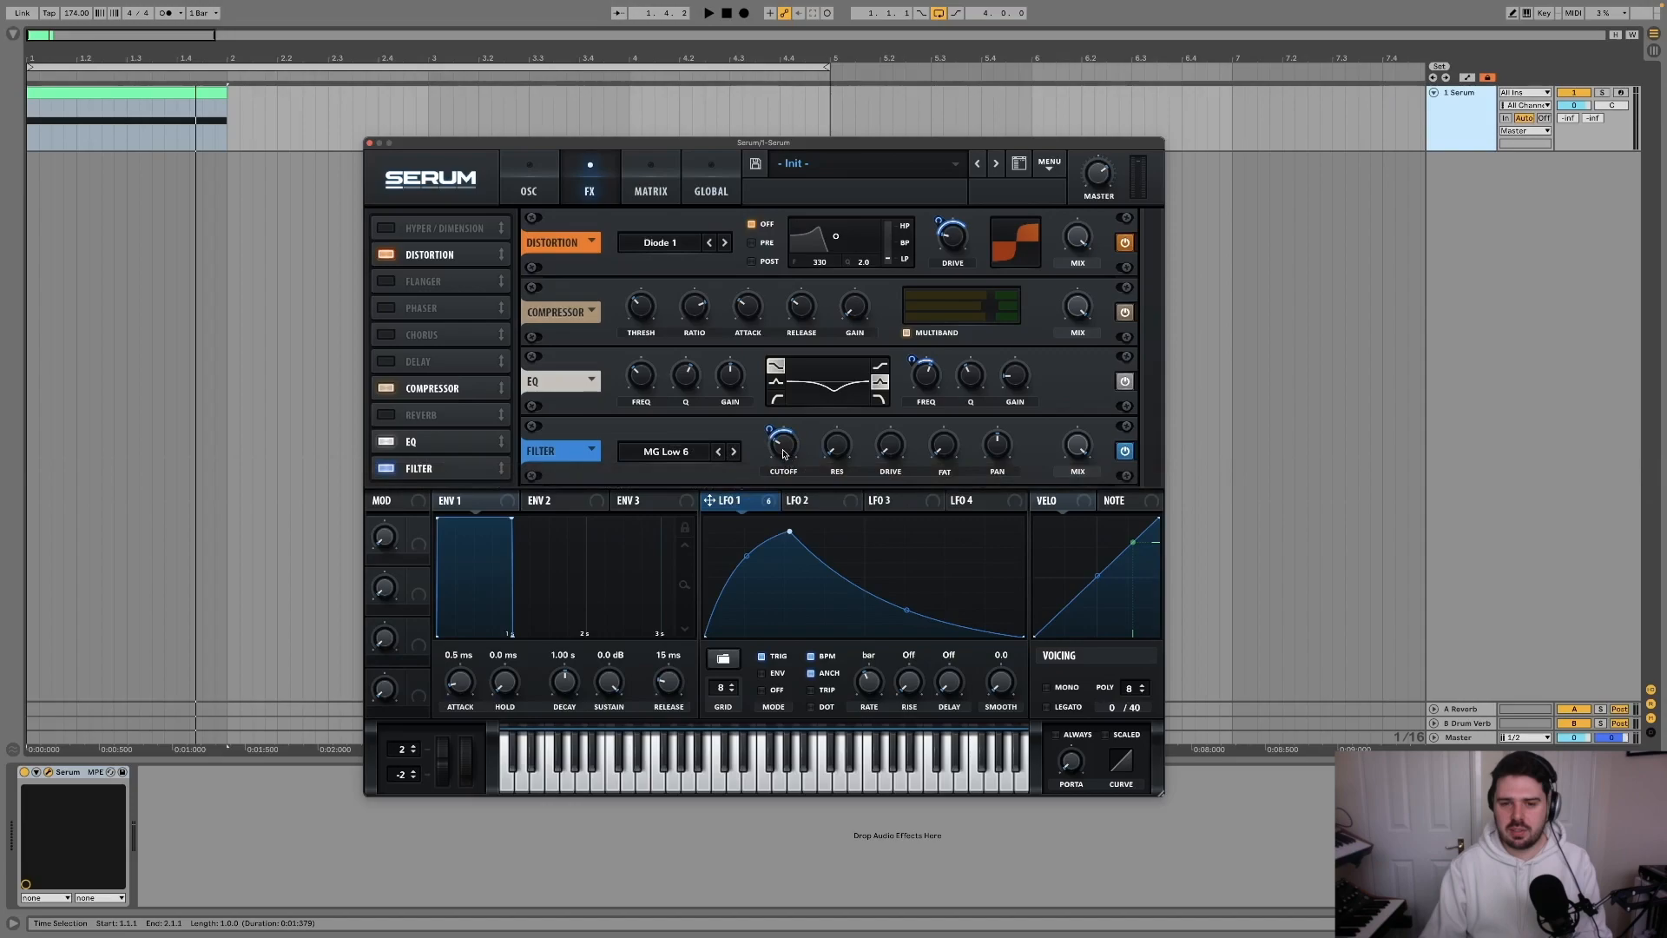
Raise the filter effect's resonance and drive, move LFO 1's peak earlier, and refine the cutoff modulation during playback.
{"action": "key", "text": "space"}
{"action": "left_click_drag", "start_coordinate": [836, 444], "coordinate": [769, 435]}
{"action": "key", "text": "space"}
{"action": "key", "text": "space"}
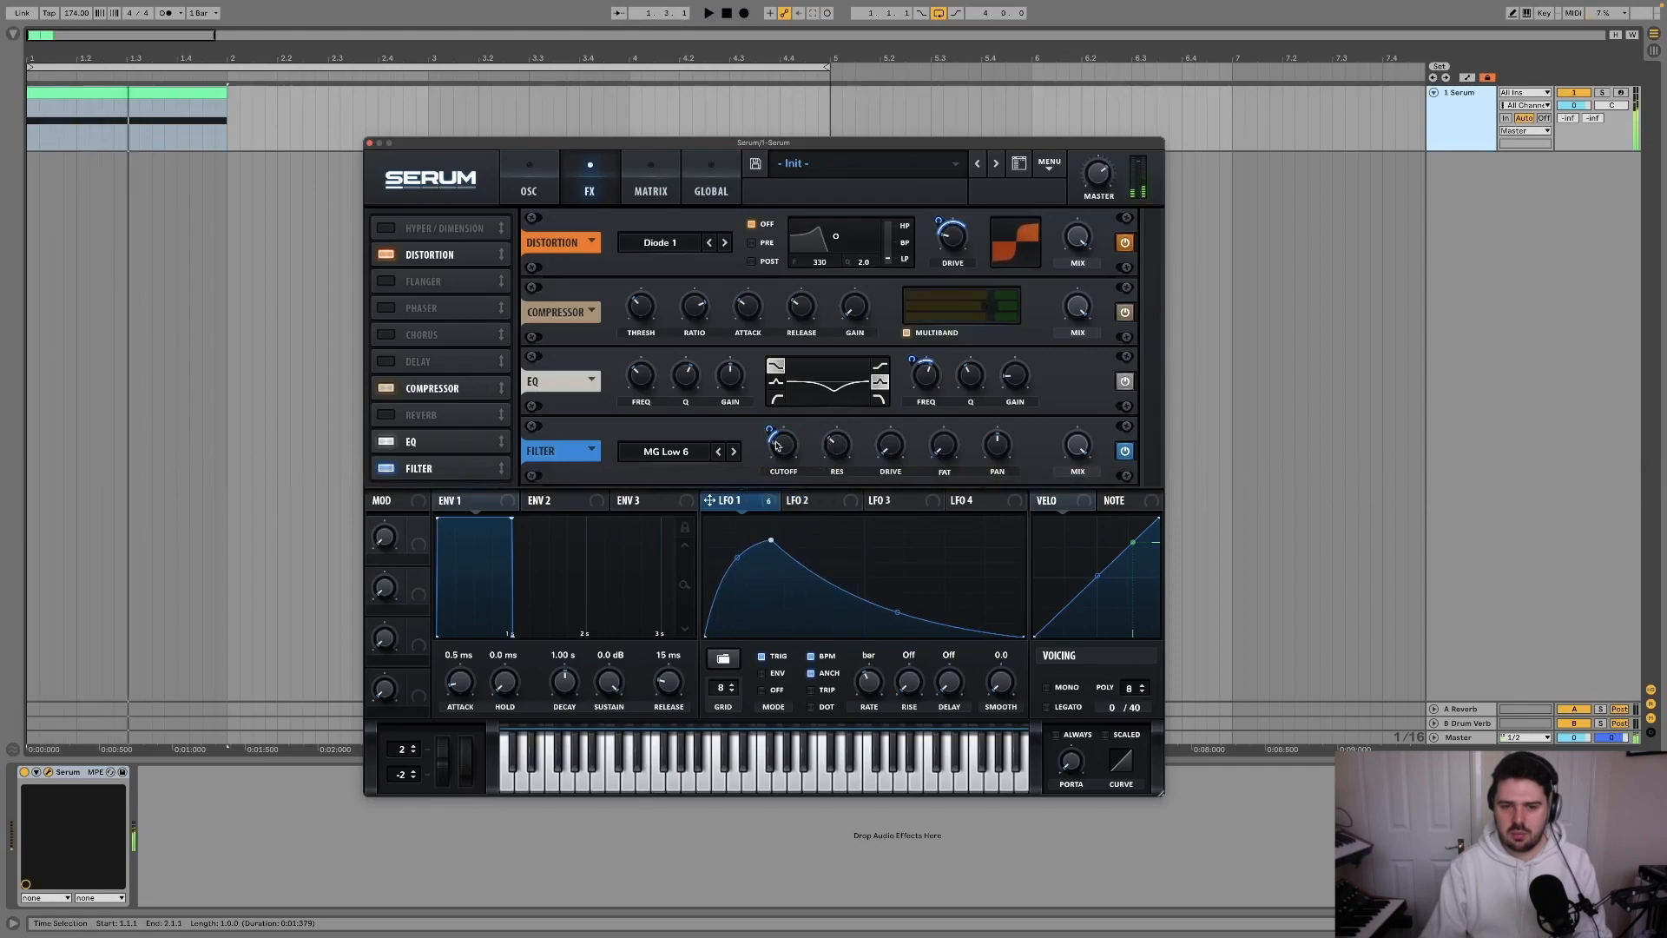
{"action": "key", "text": "space"}
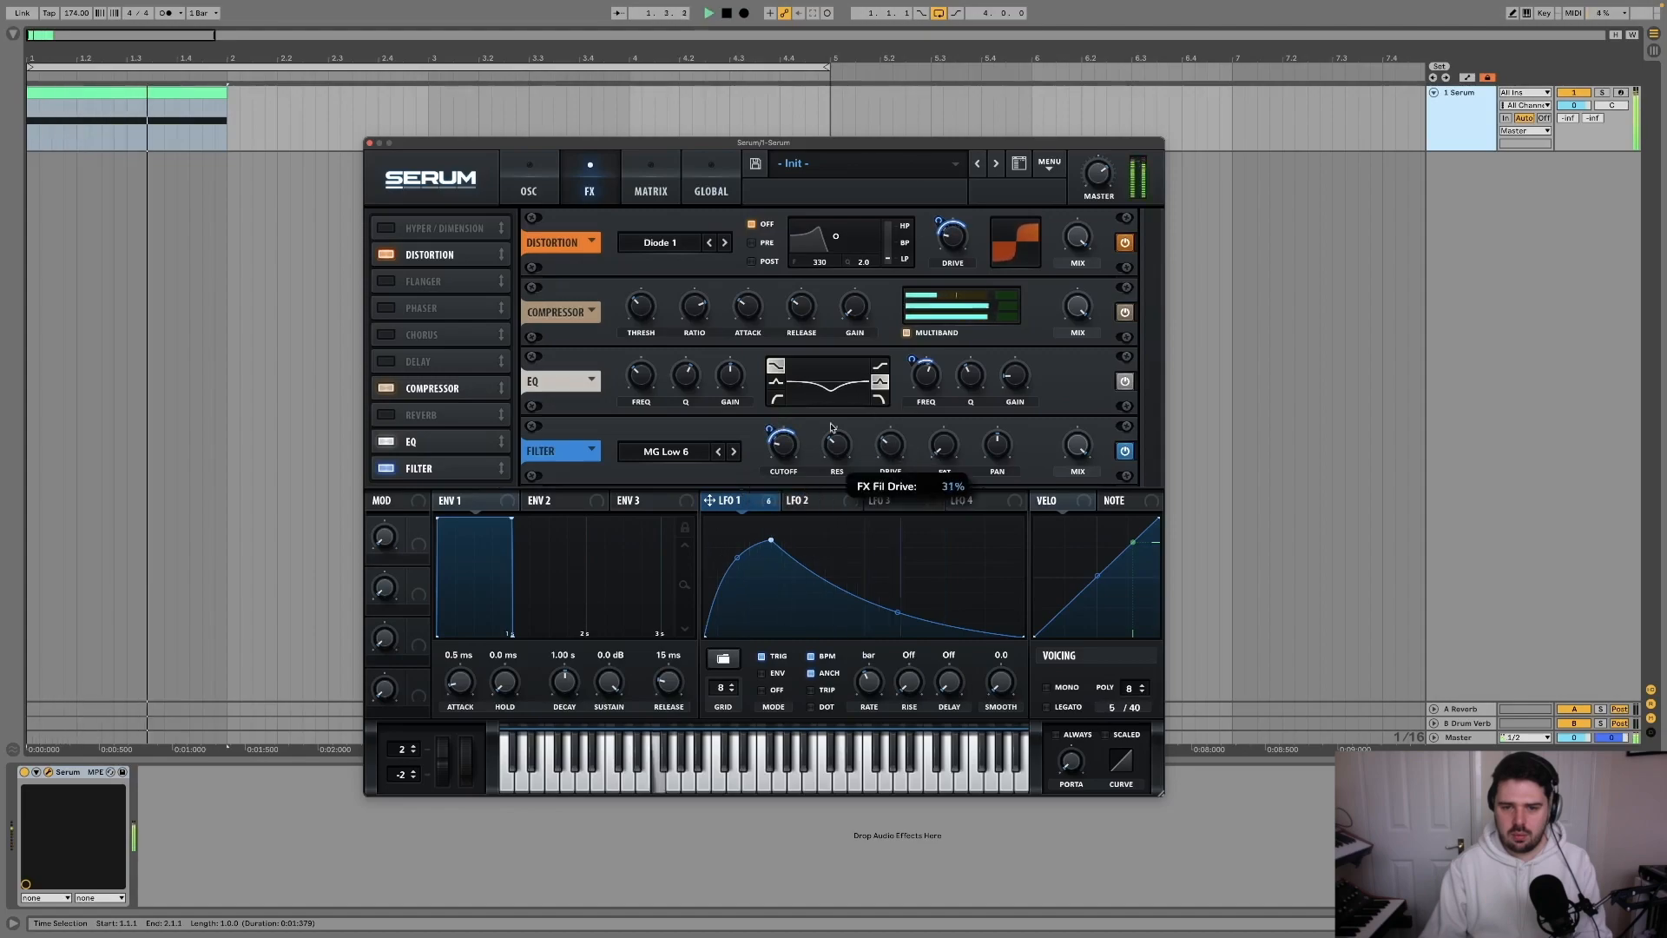
{"action": "left_click_drag", "start_coordinate": [772, 428], "coordinate": [772, 436]}
Try MG Low 12 for the filter effect, settle on Band 12, and audition the result.
{"action": "left_click", "coordinate": [734, 452]}
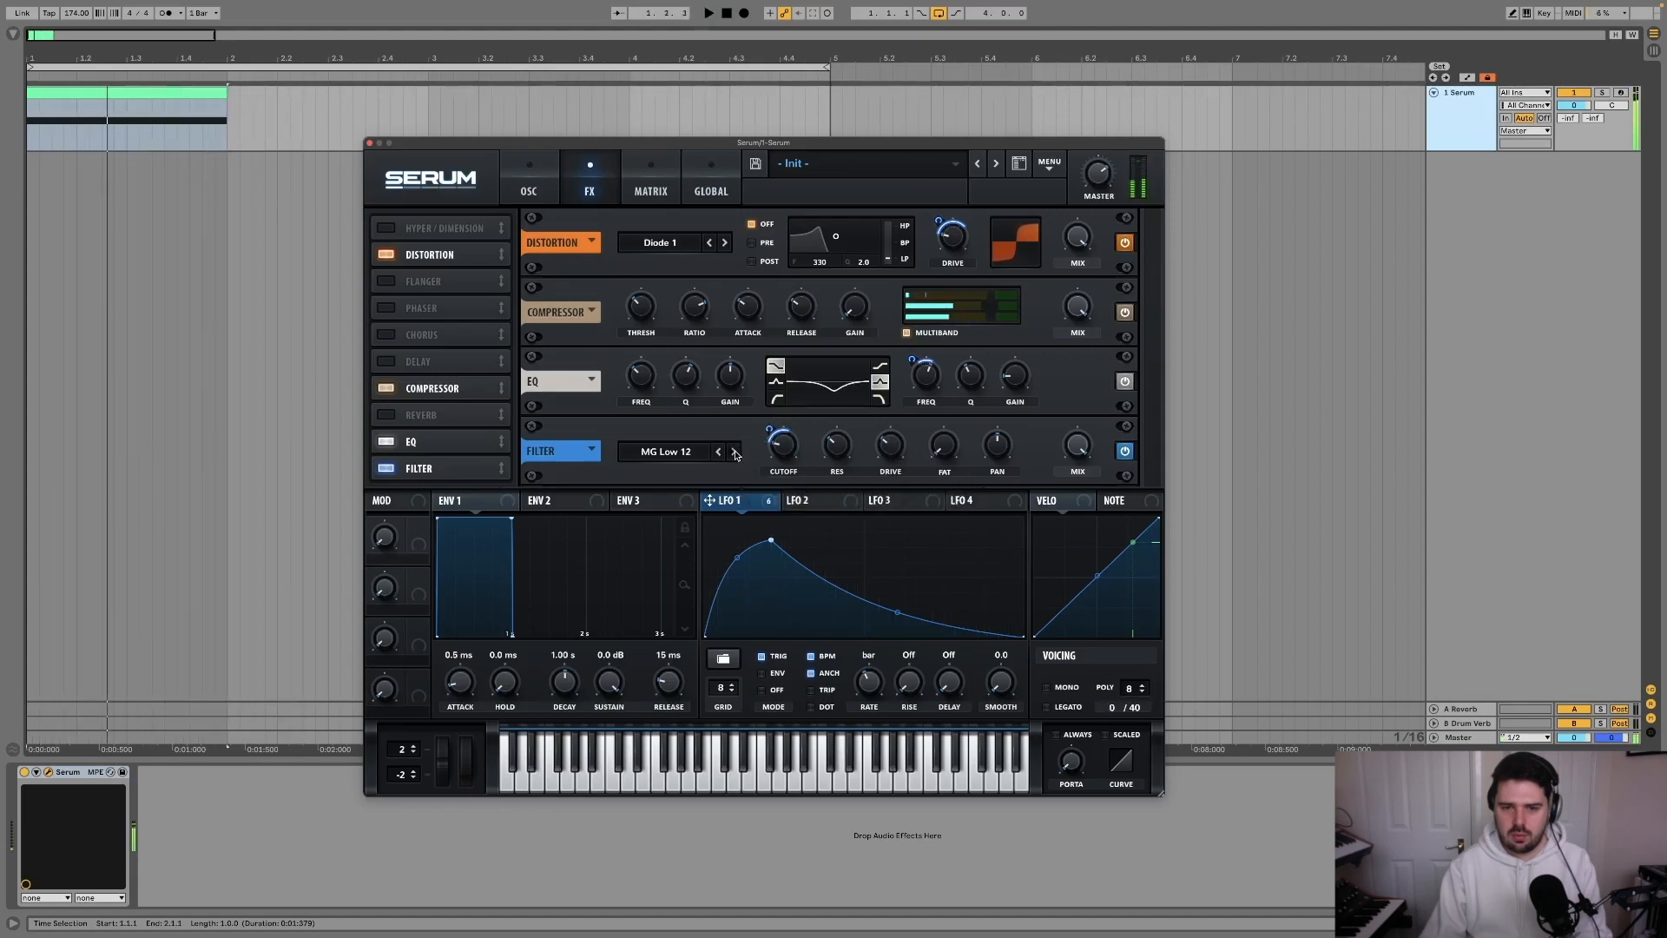
{"action": "key", "text": "space"}
{"action": "left_click", "coordinate": [667, 452]}
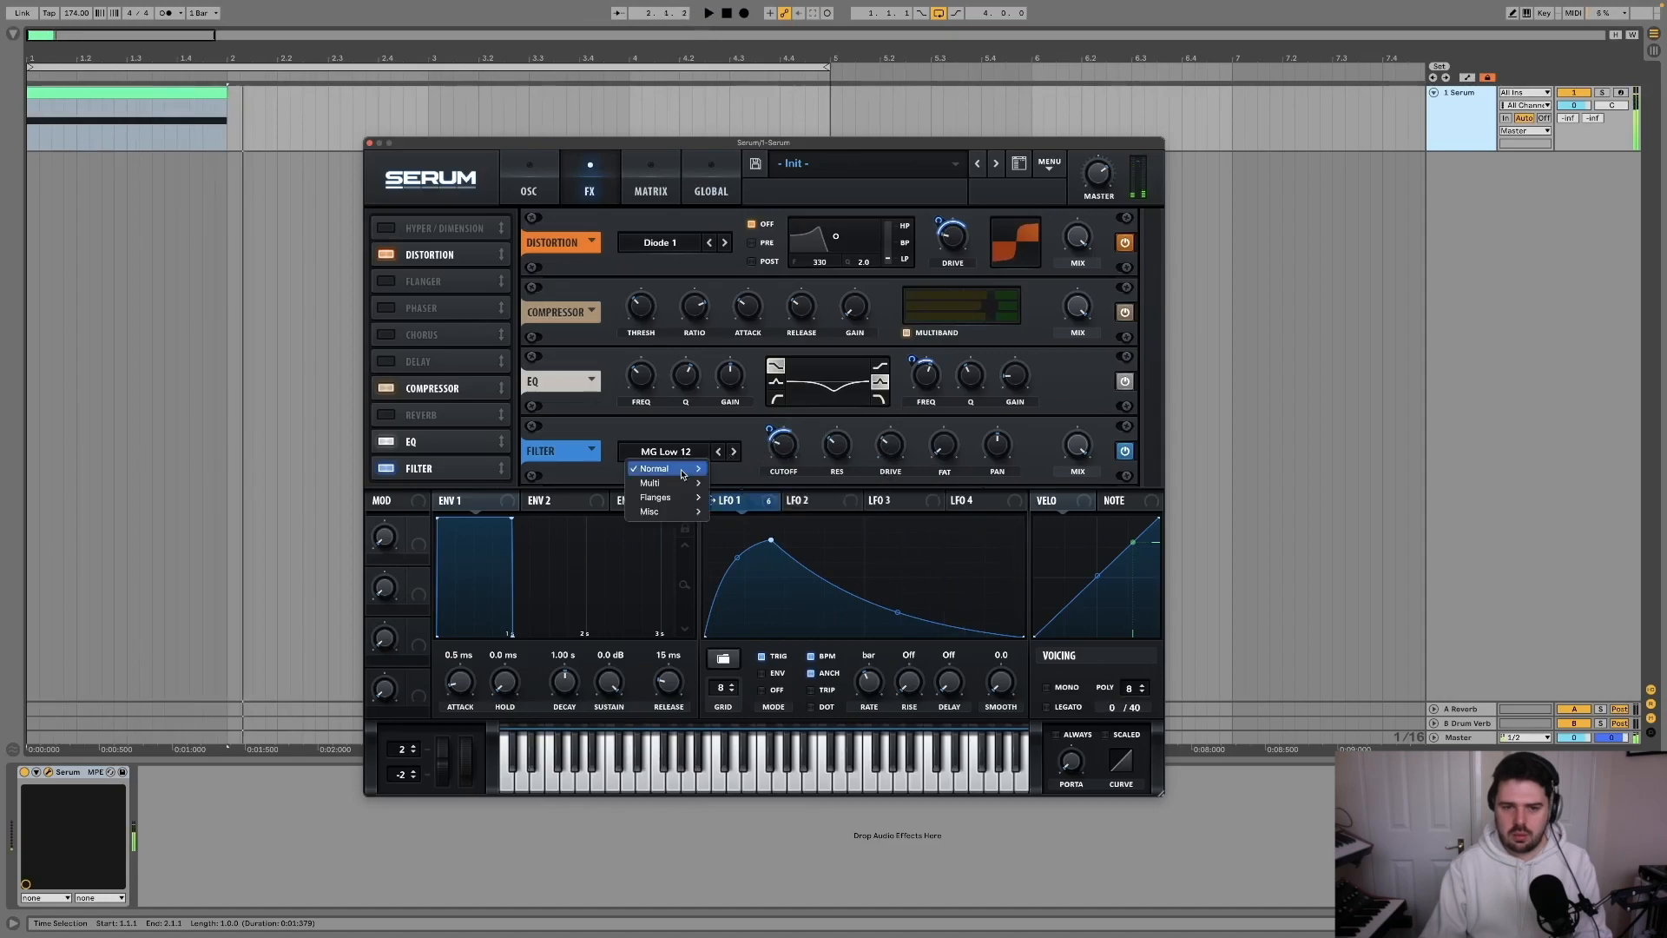
{"action": "mouse_move", "coordinate": [681, 472]}
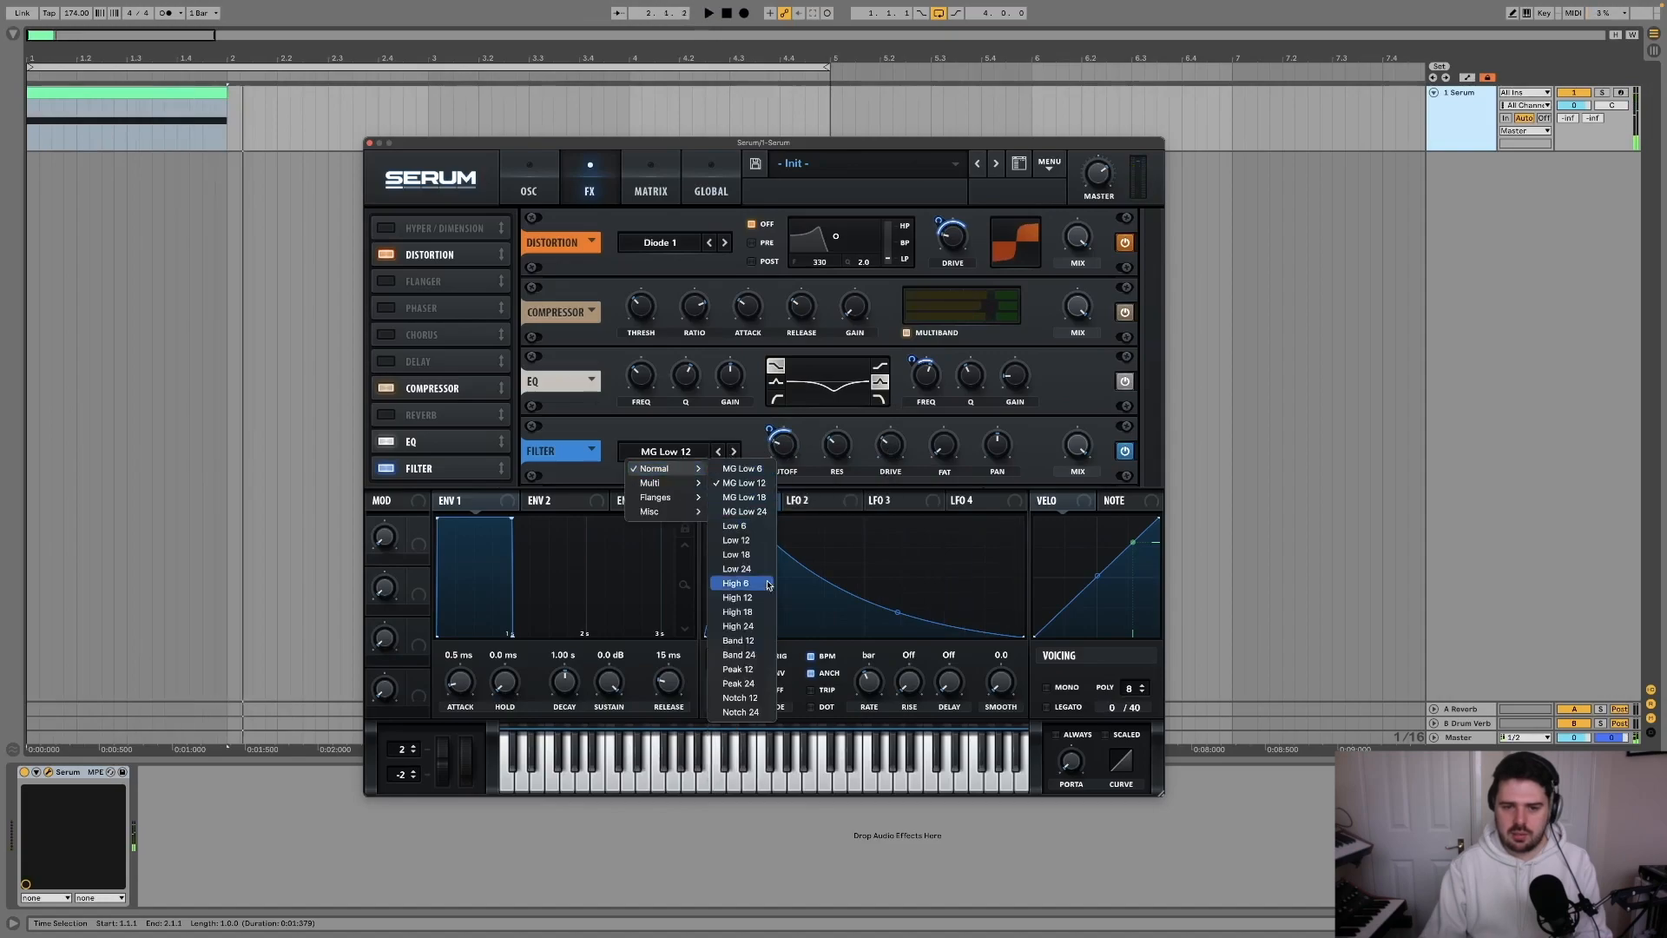
{"action": "left_click", "coordinate": [738, 640]}
{"action": "key", "text": "space"}
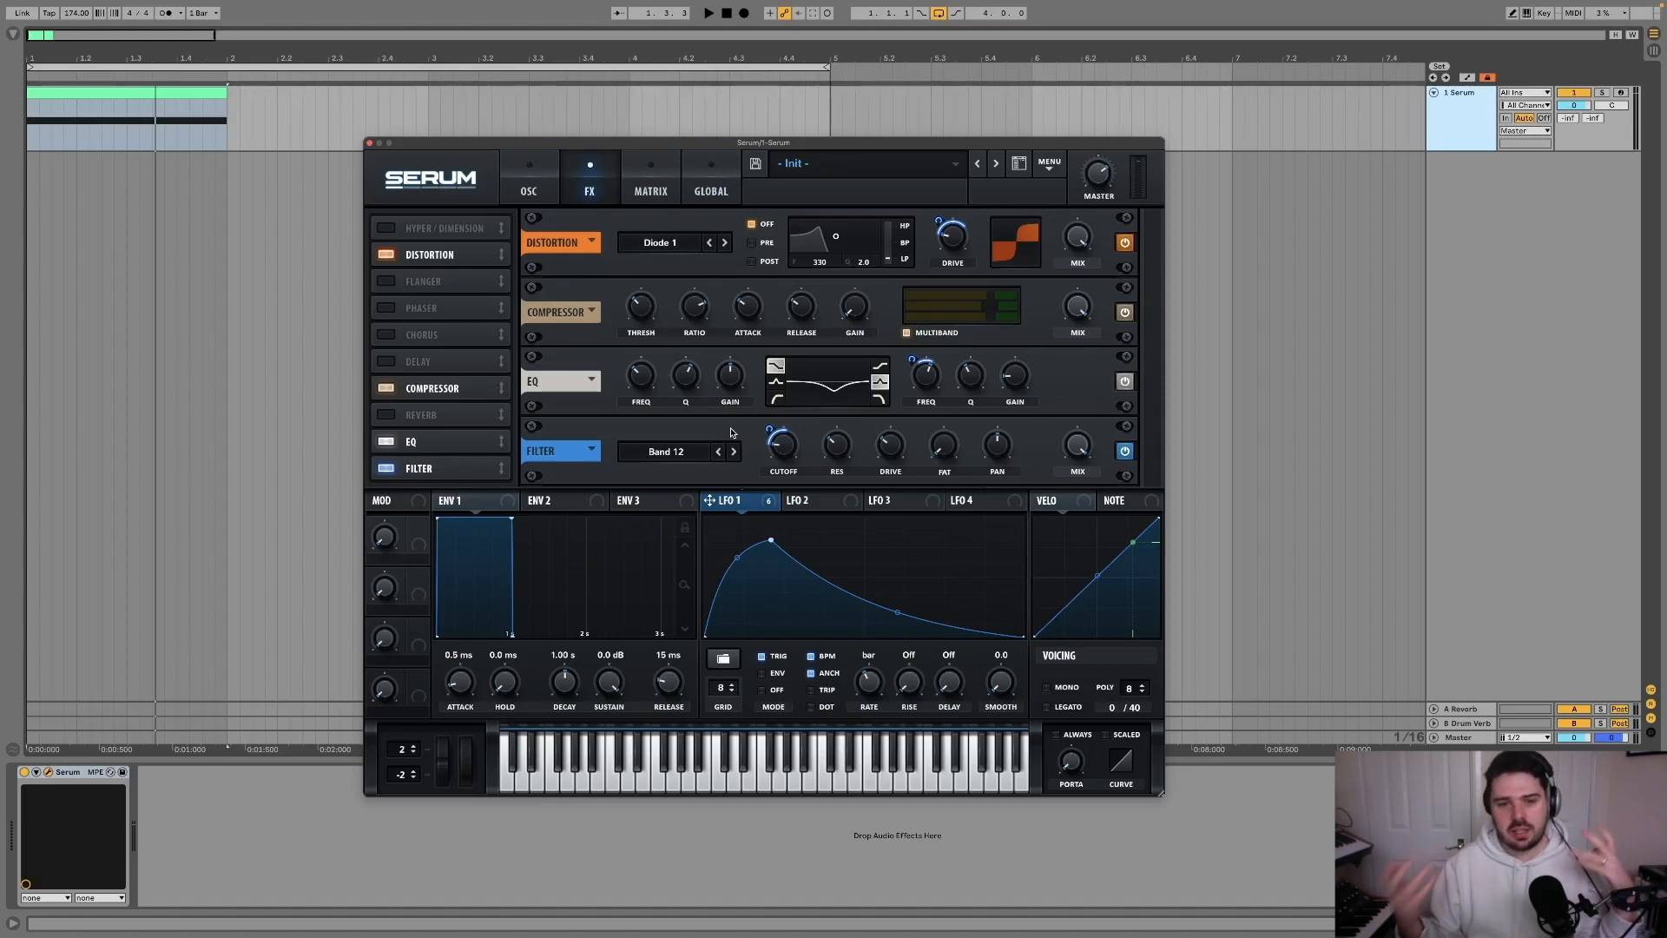
Steepen LFO 1's falling curve, shift its peak slightly earlier, and adjust the filter effect's cutoff to about 53 Hz.
{"action": "key", "text": "space"}
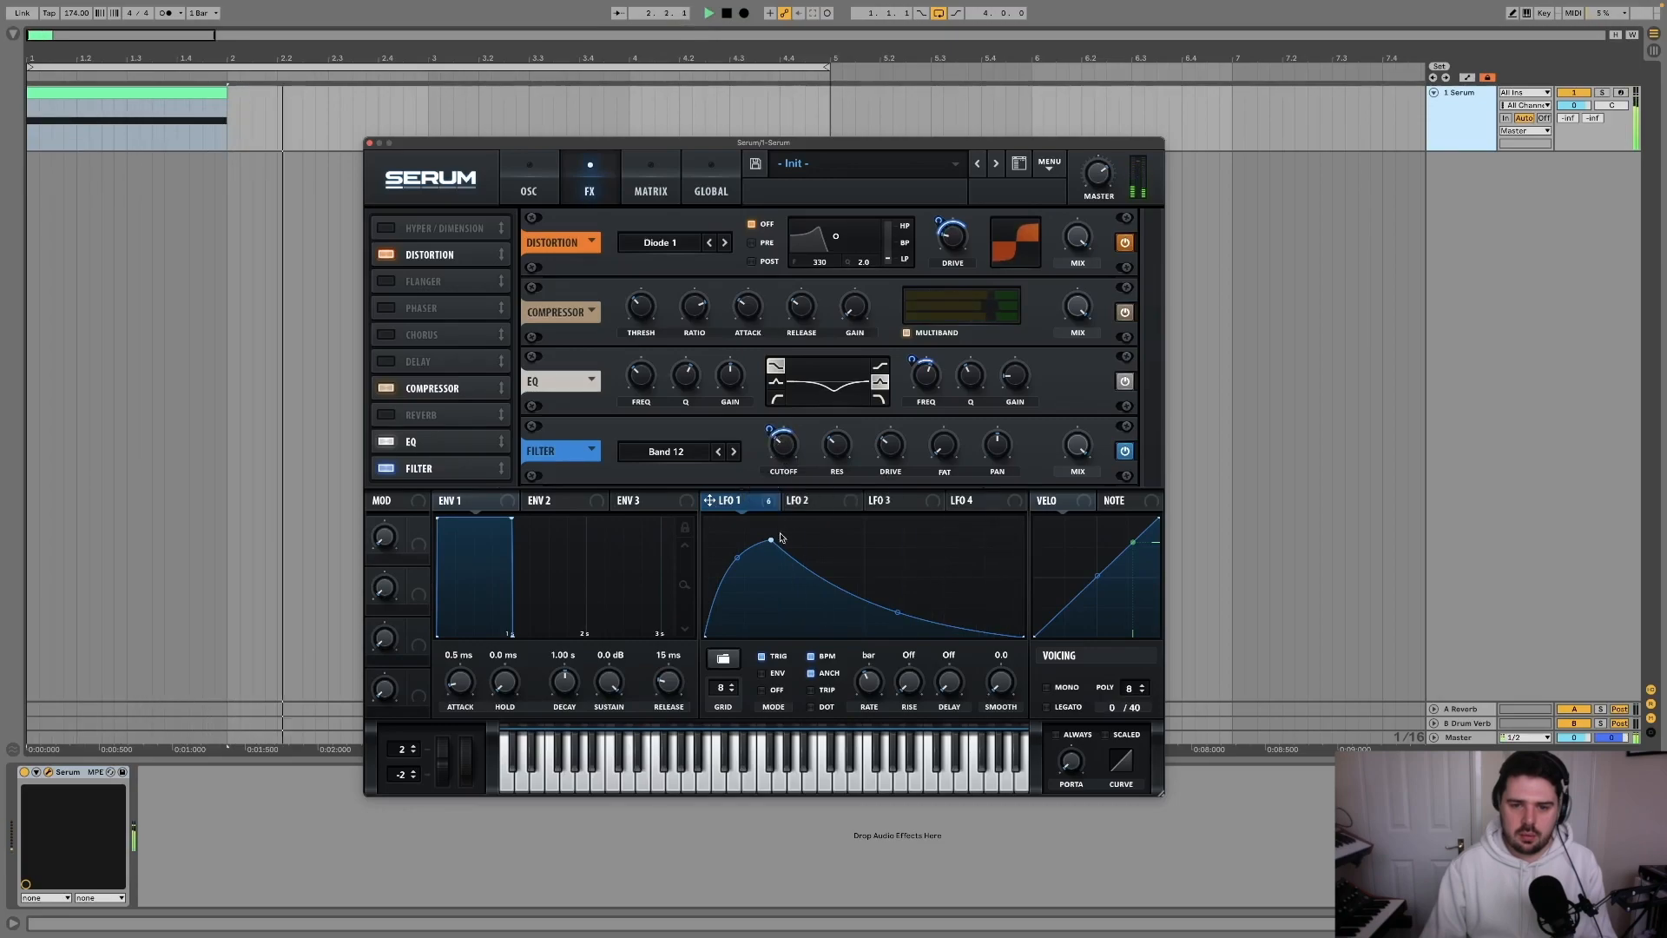
{"action": "key", "text": "space"}
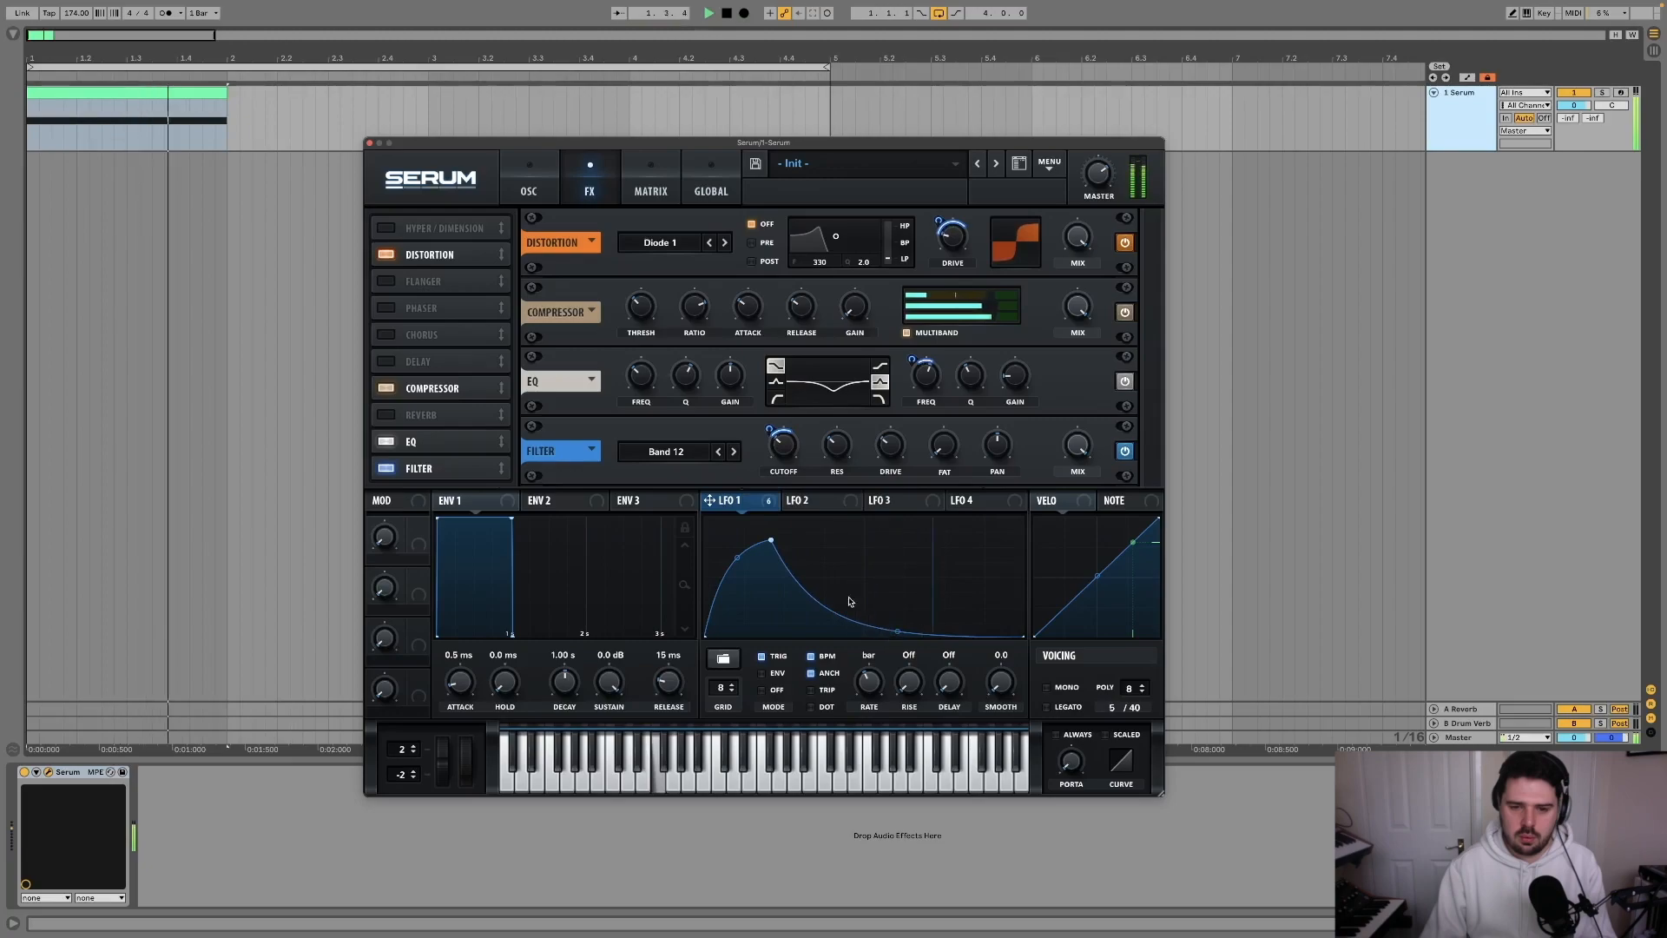
{"action": "key", "text": "space"}
{"action": "mouse_move", "coordinate": [772, 541]}
{"action": "left_mouse_down"}
{"action": "mouse_move", "coordinate": [745, 544]}
{"action": "mouse_move", "coordinate": [764, 538]}
{"action": "left_mouse_up"}
{"action": "key", "text": "space"}
{"action": "key", "text": "space"}
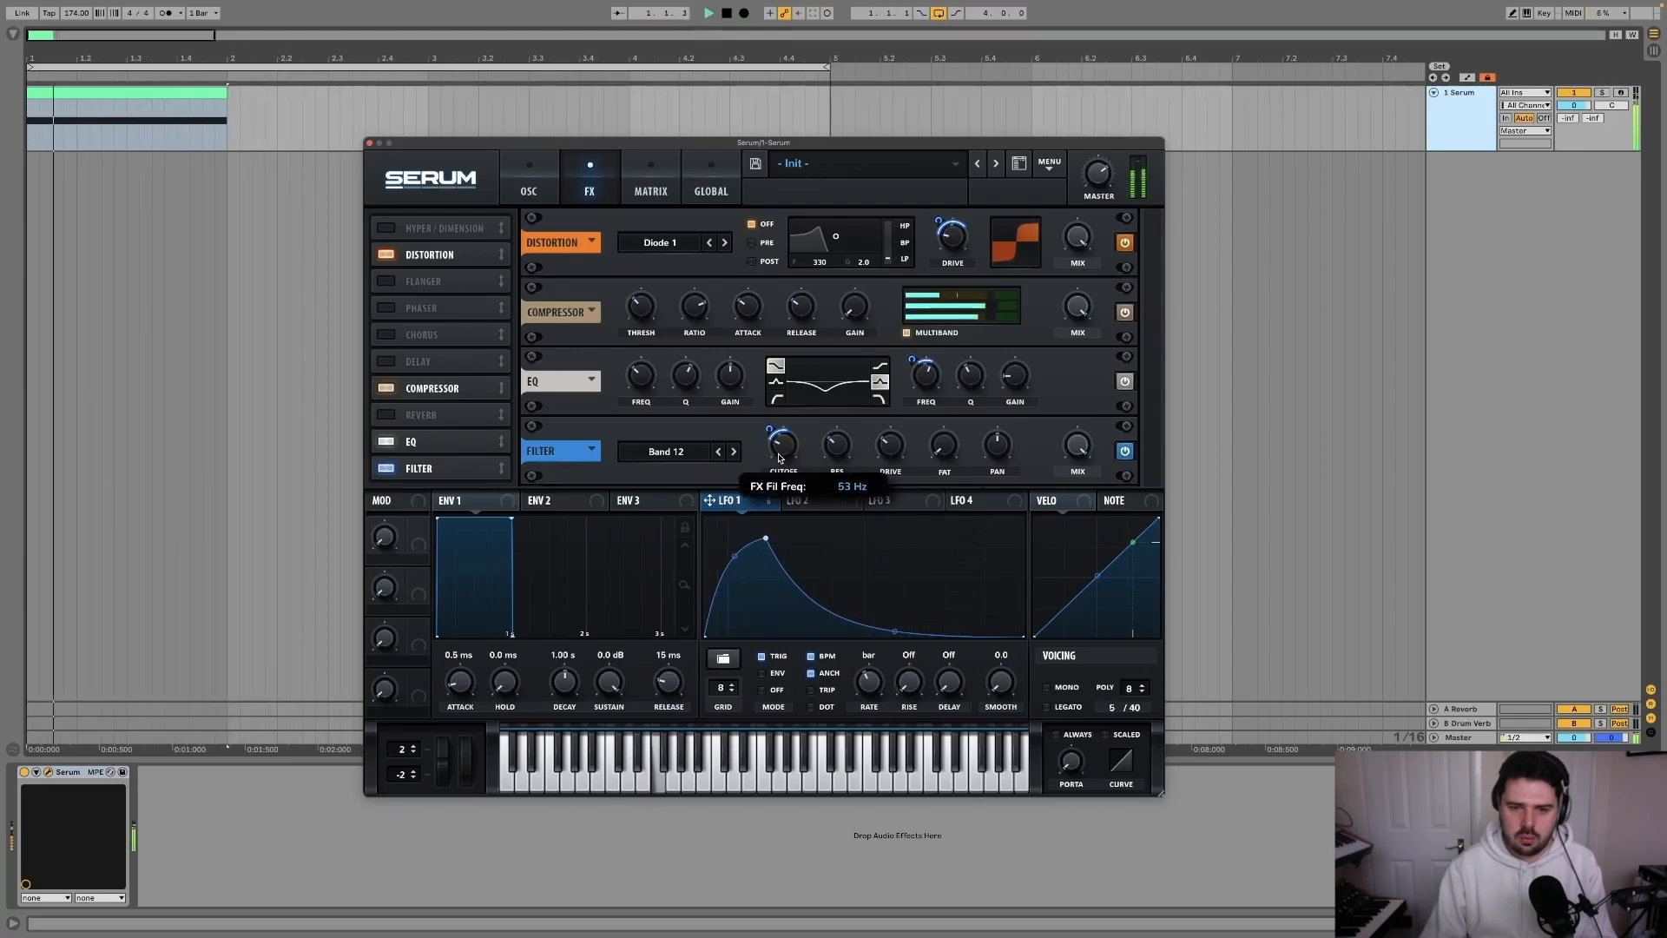
Close the Serum window and show Ableton Live's browser.
{"action": "left_click", "coordinate": [369, 143]}
{"action": "key", "text": "super+alt+b"}
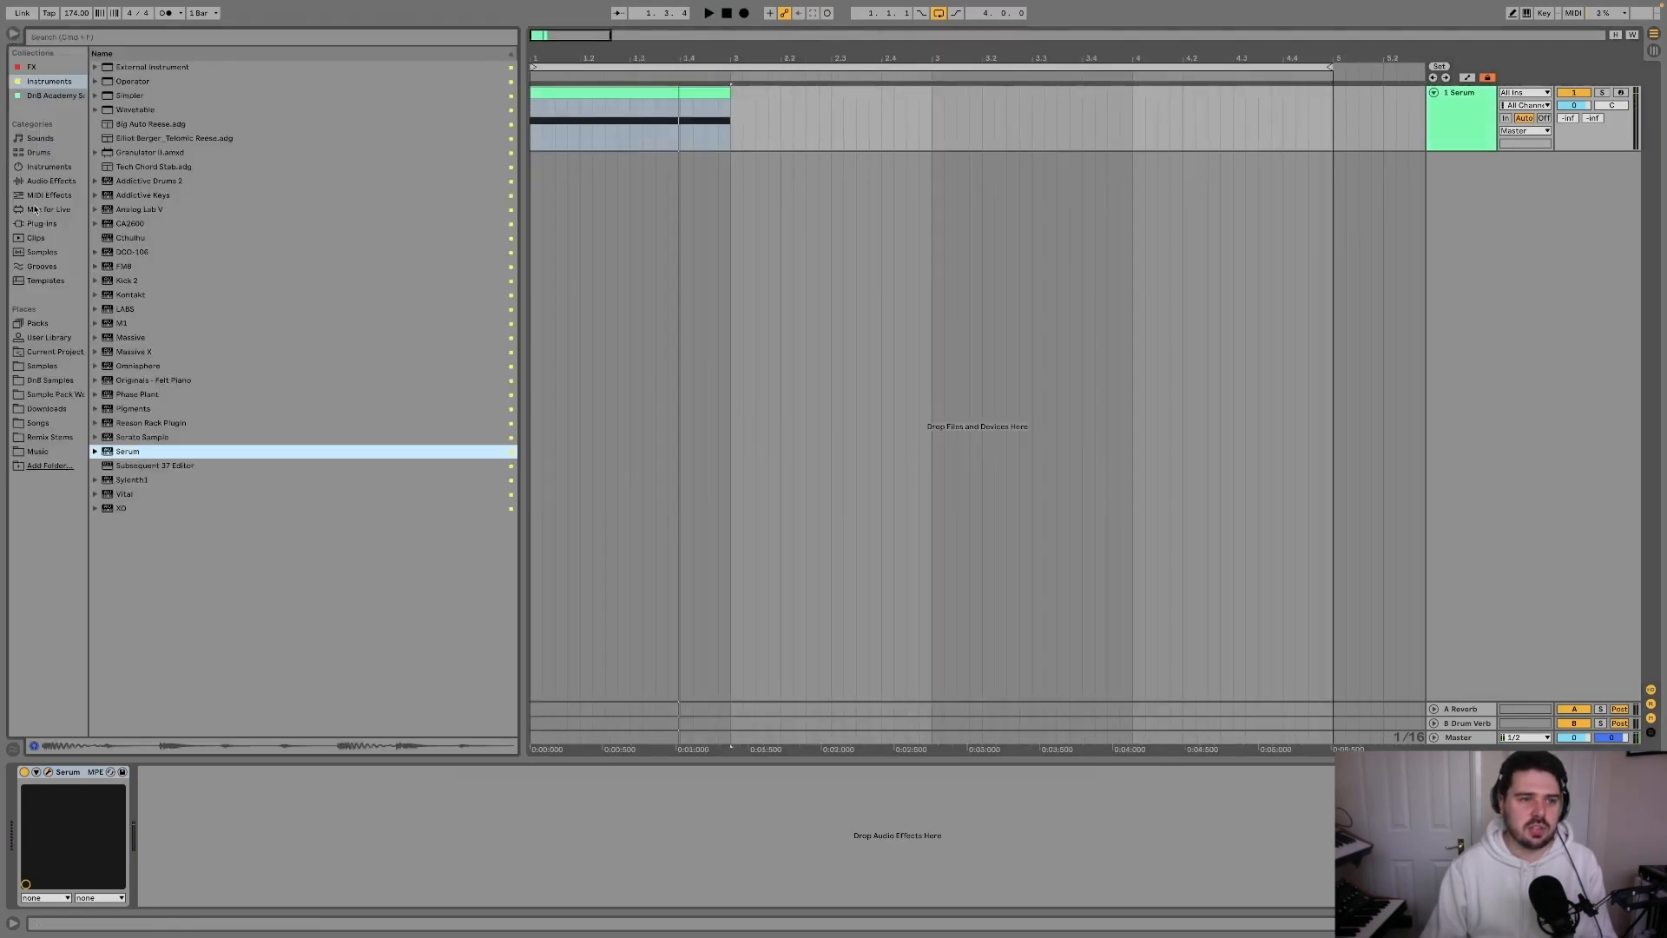
Add the Multiband Compression preset from the FX collection after Serum and audition the bass through it.
{"action": "left_click", "coordinate": [51, 180]}
{"action": "left_click", "coordinate": [33, 67]}
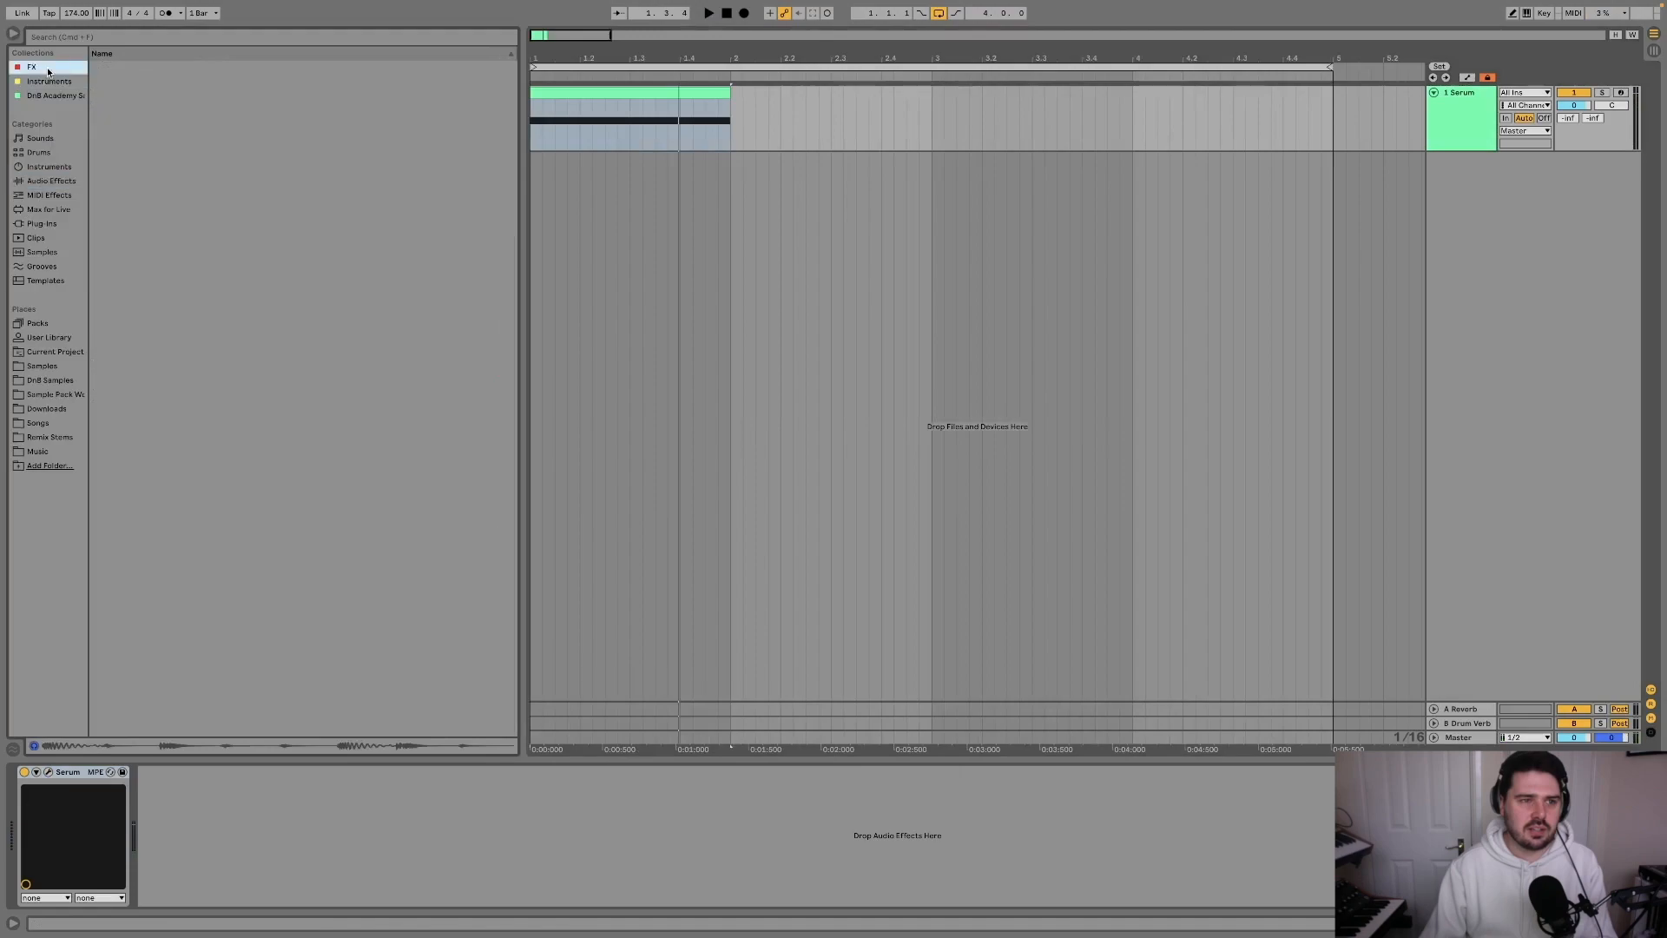
{"action": "mouse_move", "coordinate": [165, 274]}
{"action": "left_mouse_down"}
{"action": "mouse_move", "coordinate": [312, 726]}
{"action": "mouse_move", "coordinate": [317, 801]}
{"action": "left_mouse_up"}
{"action": "key", "text": "space"}
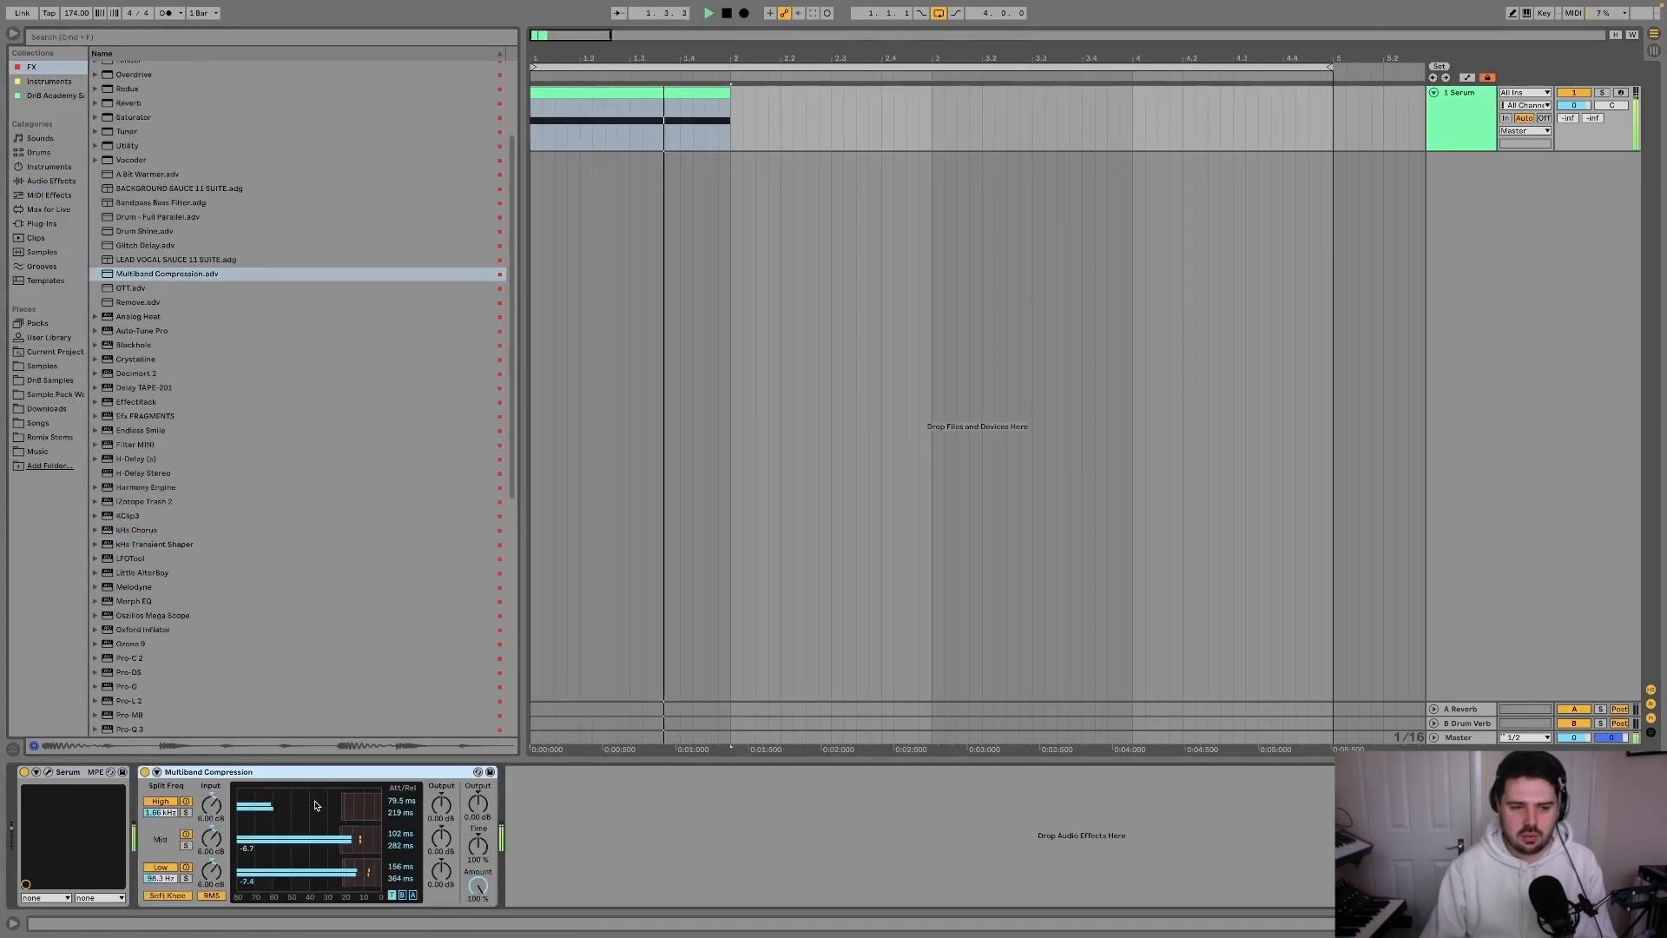
{"action": "key", "text": "space"}
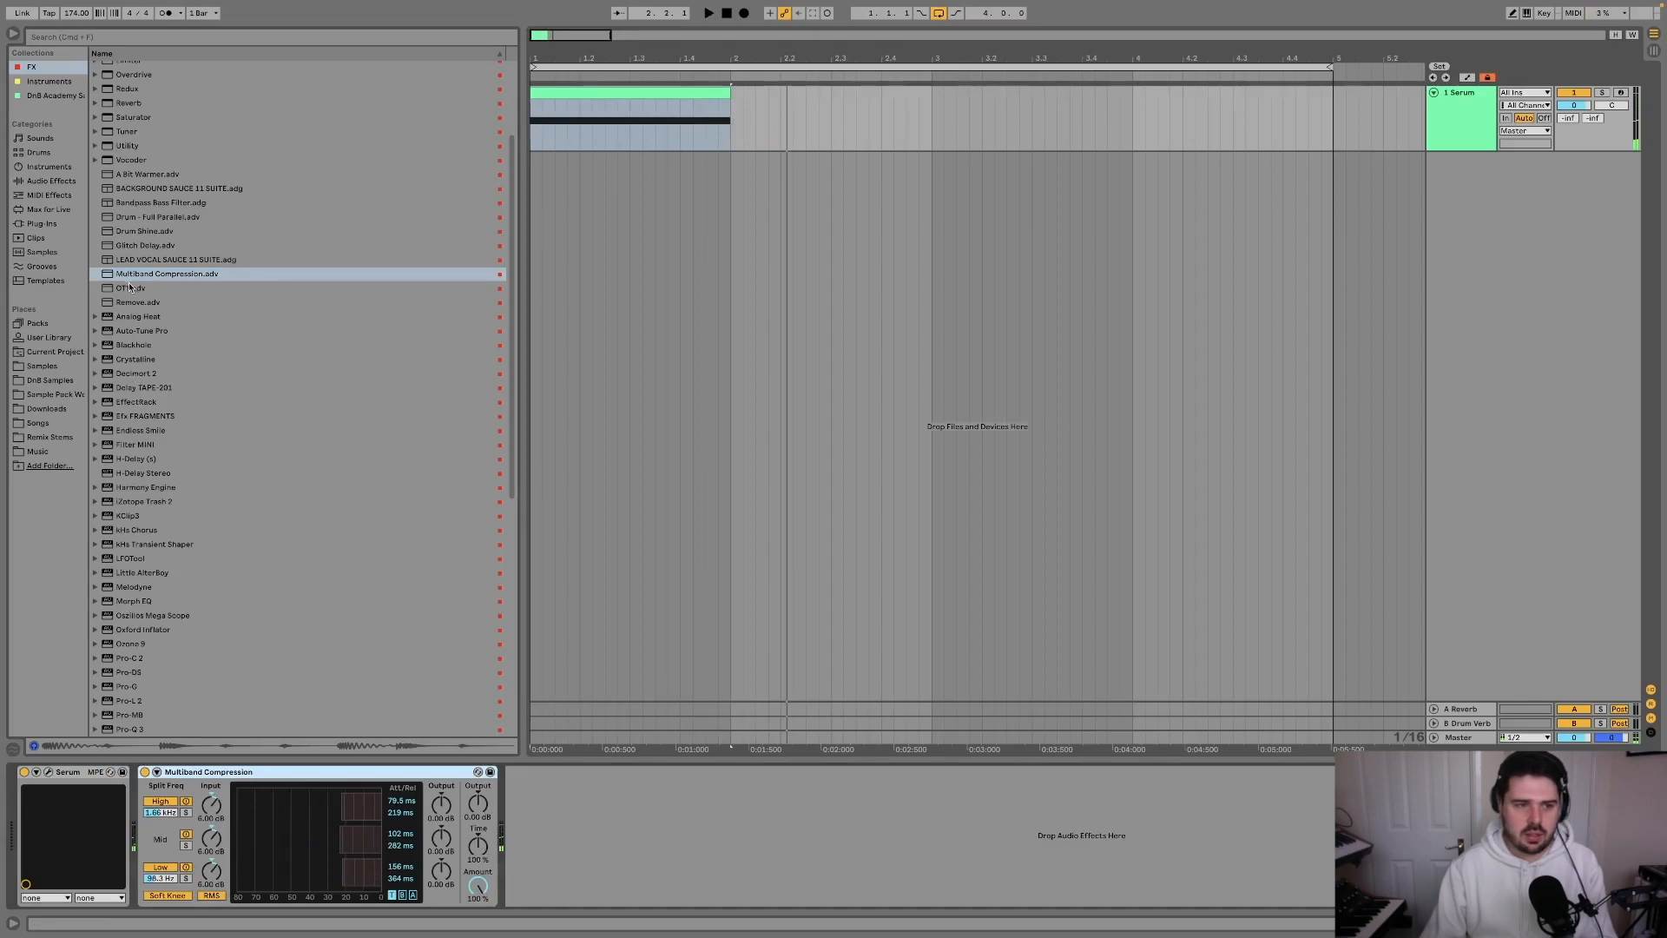
Add an Erosion effect in Noise mode after the Multiband Compression and audition its effect on the bass.
{"action": "scroll", "coordinate": [129, 287], "scroll_direction": "up", "scroll_amount": 3}
{"action": "left_click_drag", "start_coordinate": [130, 166], "coordinate": [583, 828]}
{"action": "left_click", "coordinate": [572, 860]}
{"action": "key", "text": "space"}
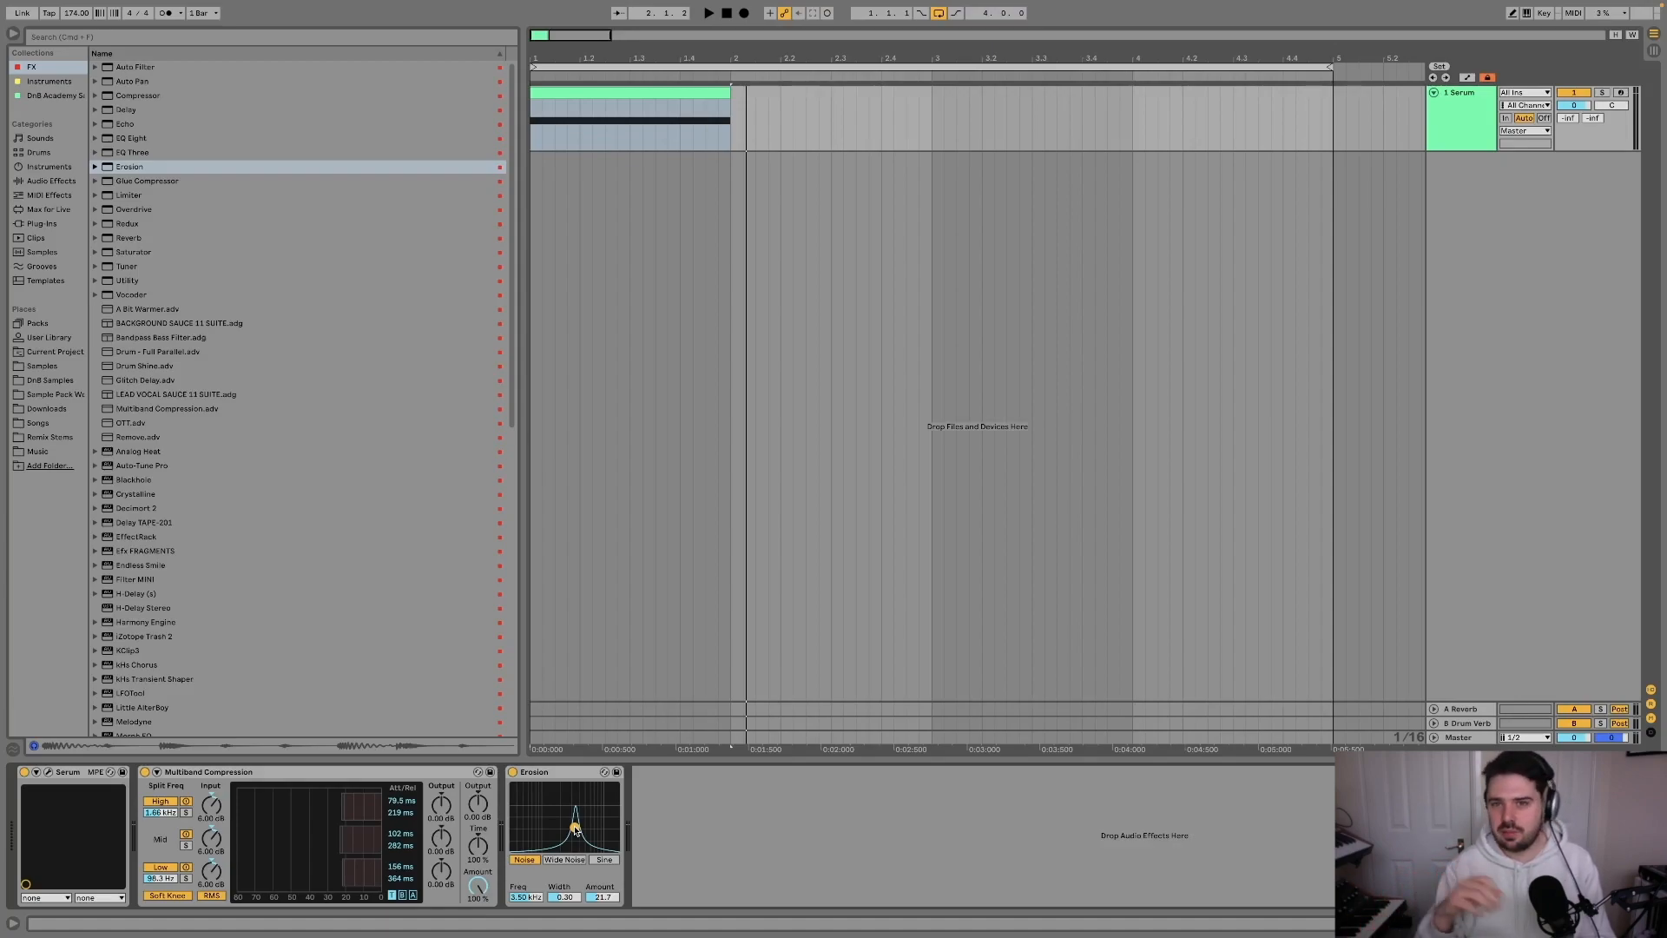
{"action": "key", "text": "space"}
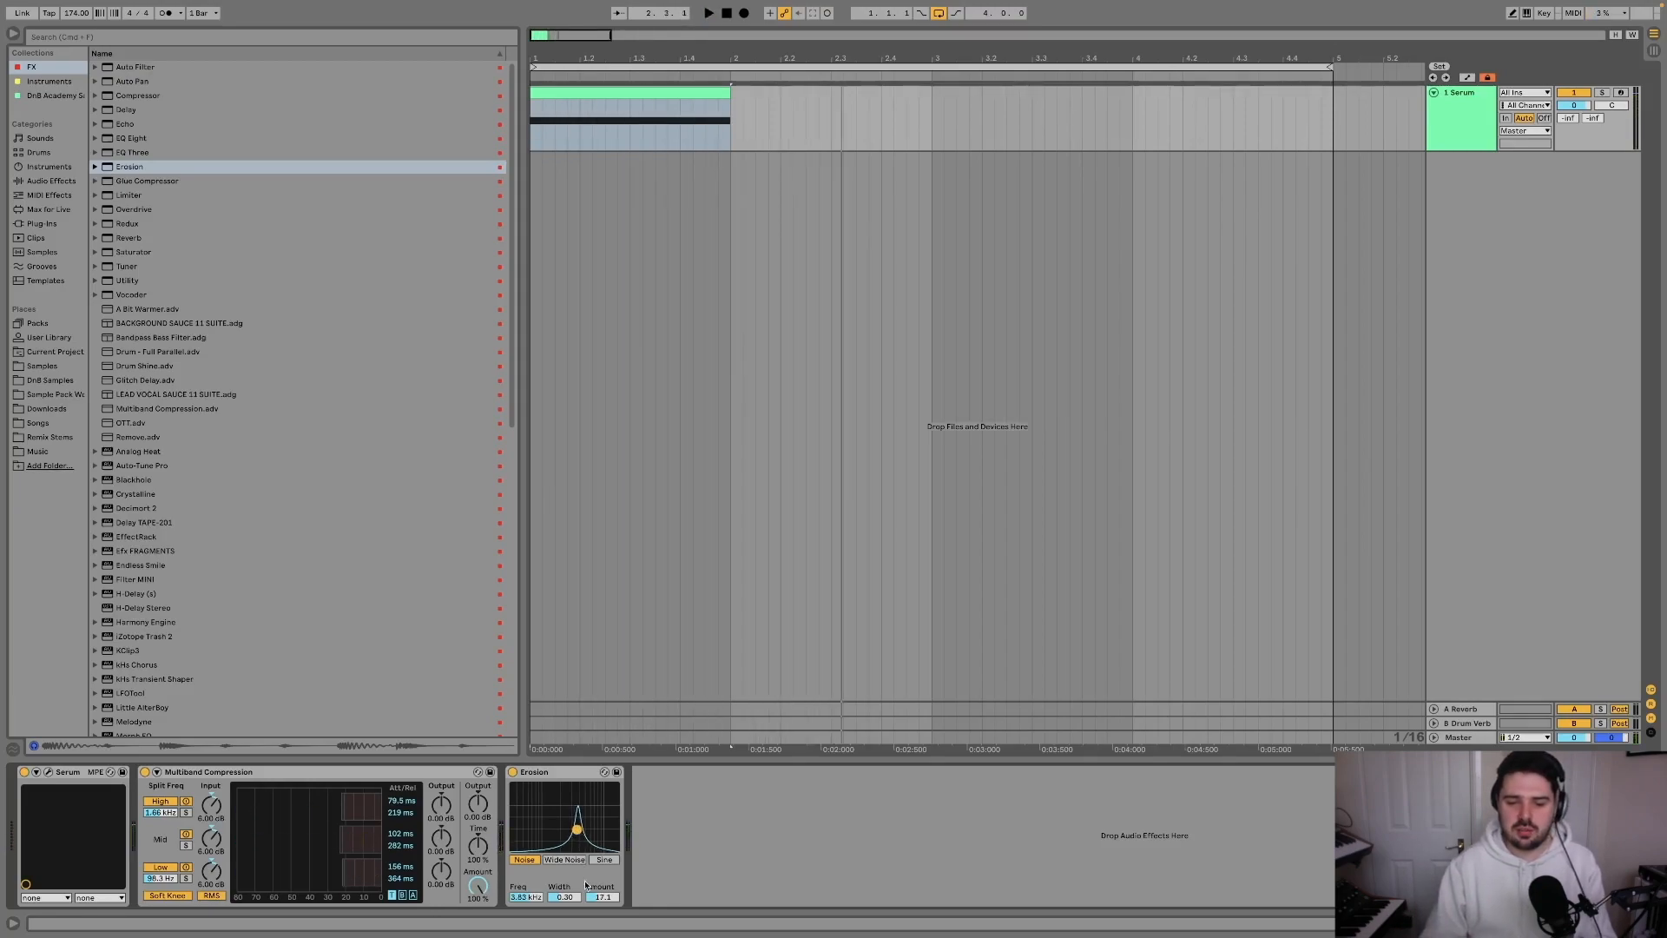
Set Erosion to about 3.72 kHz with an amount of about 10.7 while auditioning the loop.
{"action": "key", "text": "space"}
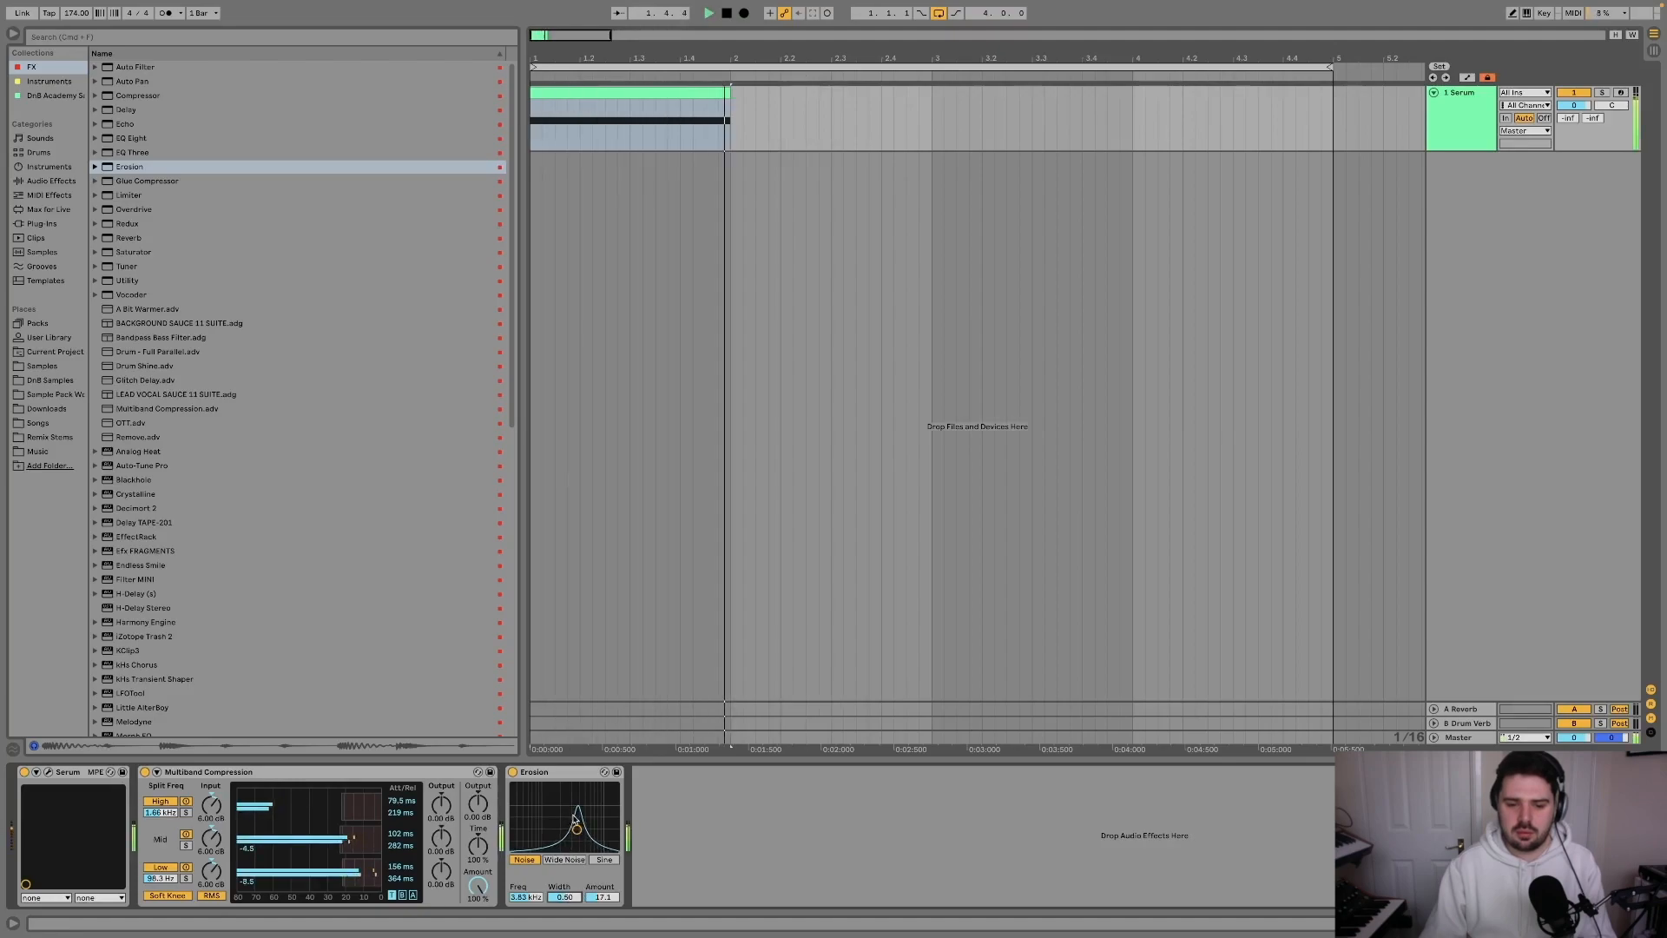
{"action": "left_click_drag", "start_coordinate": [577, 832], "coordinate": [577, 834]}
{"action": "key", "text": "space"}
{"action": "key", "text": "space"}
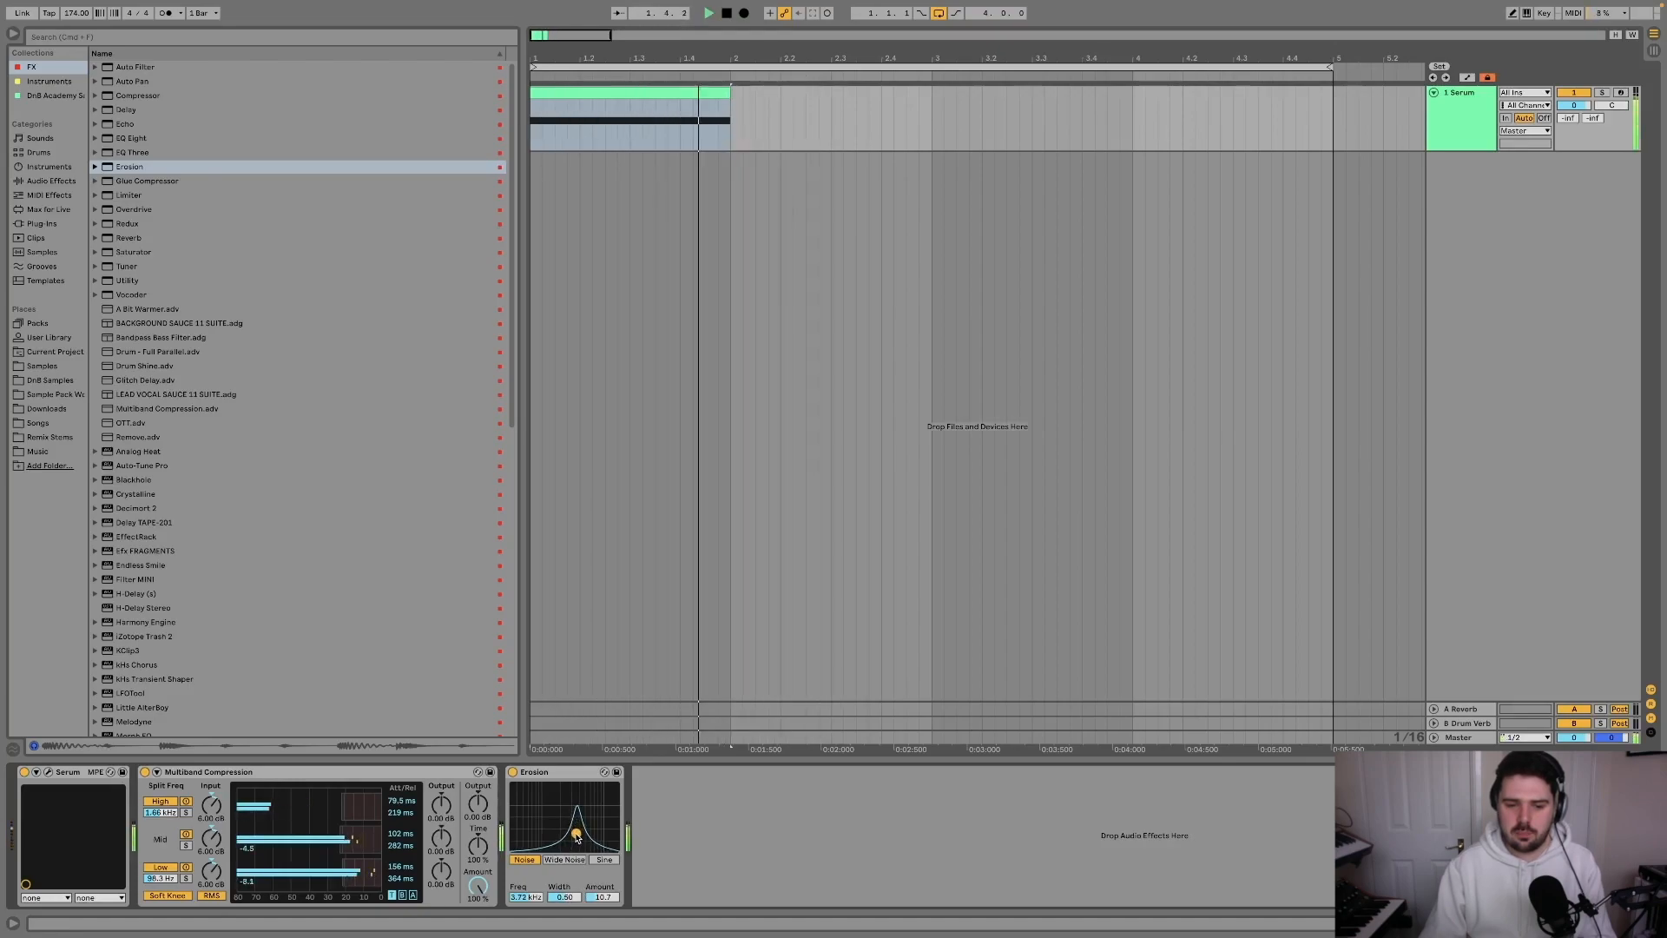
{"action": "key", "text": "space"}
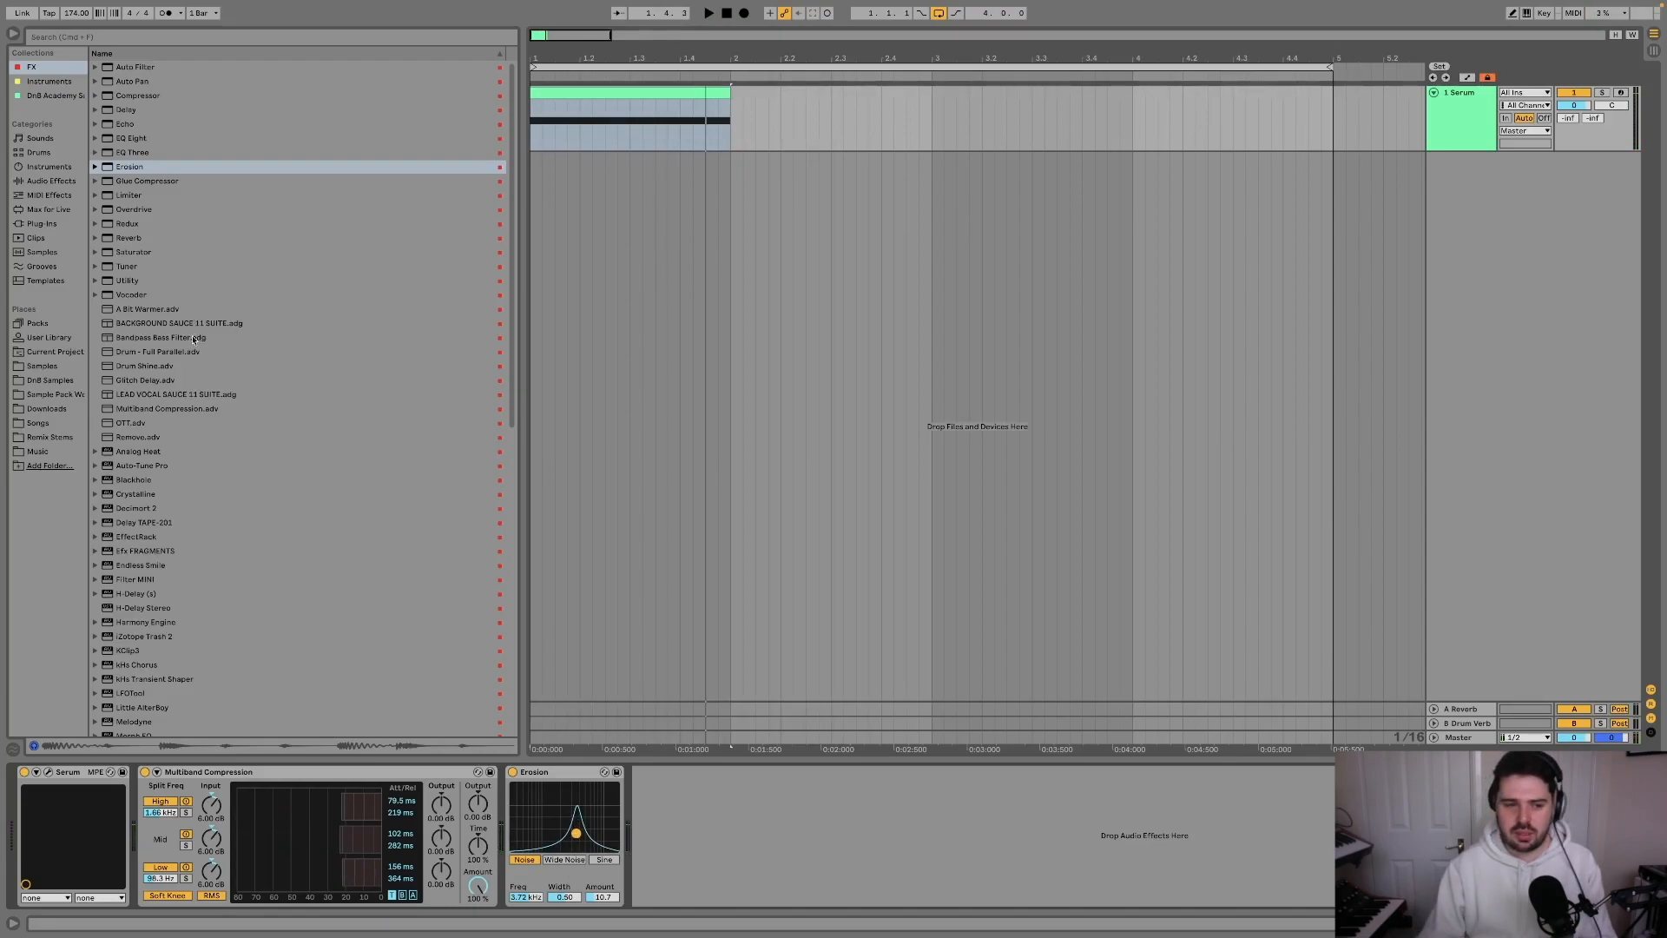
{"action": "key", "text": "space"}
{"action": "key", "text": "space"}
Insert iZotope Trash 2 between Multiband Compression and Erosion, dismiss its presets, and enable three-band processing split at about 100 Hz and 2 kHz.
{"action": "left_click", "coordinate": [156, 638]}
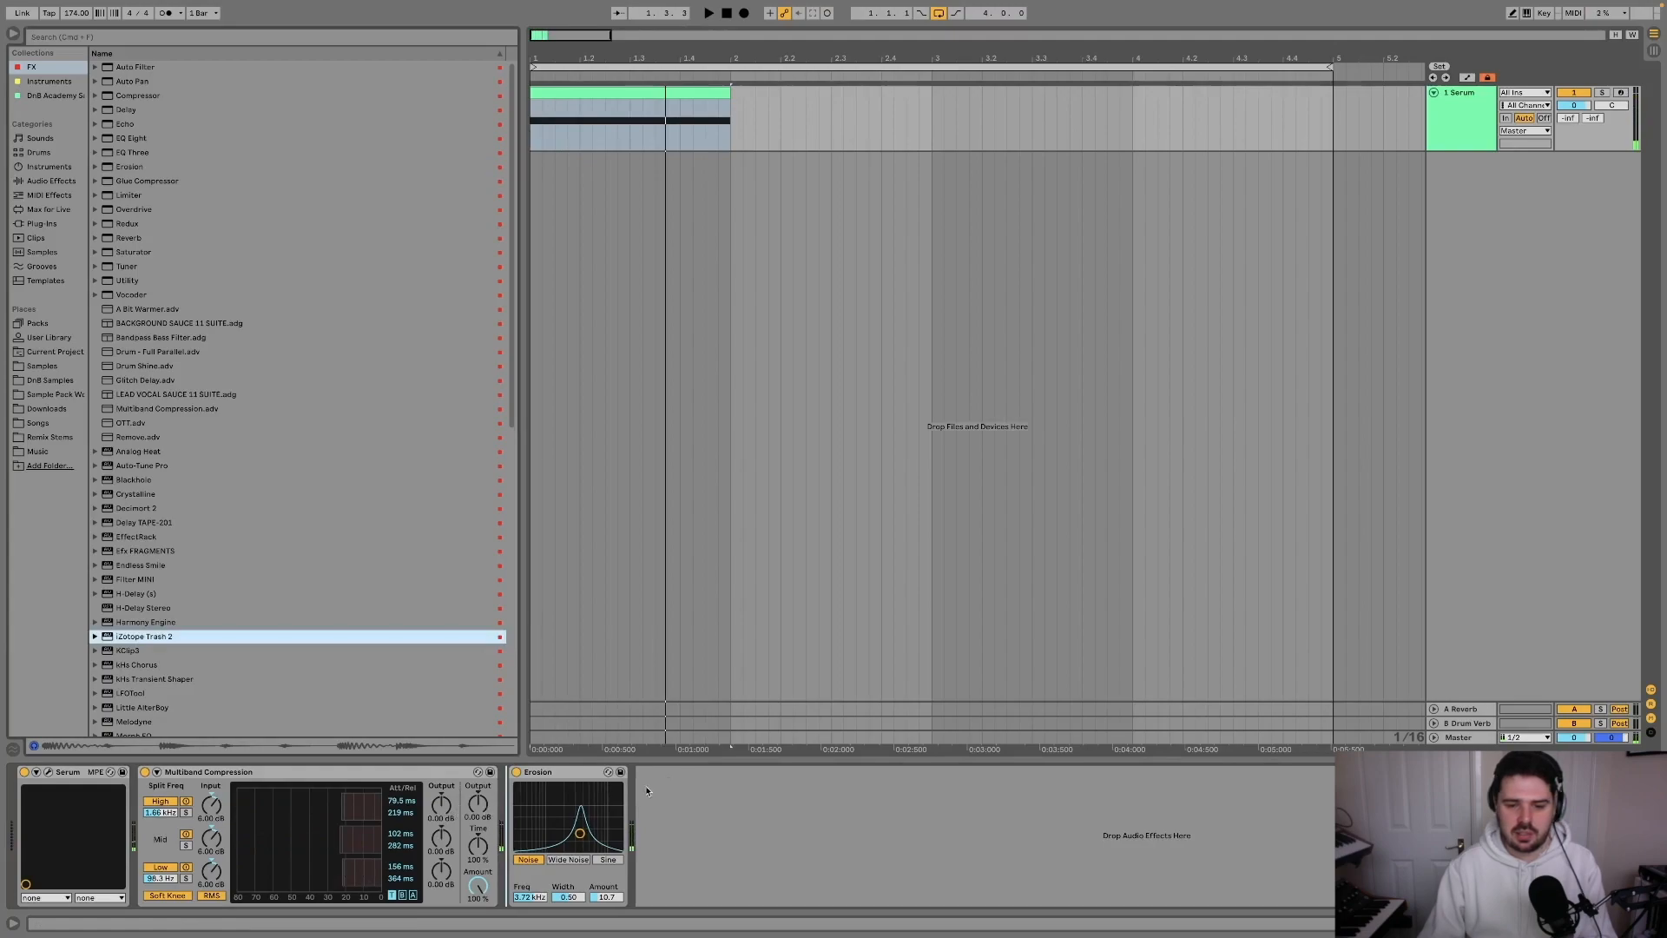
{"action": "key", "text": "Return"}
{"action": "left_click", "coordinate": [819, 448]}
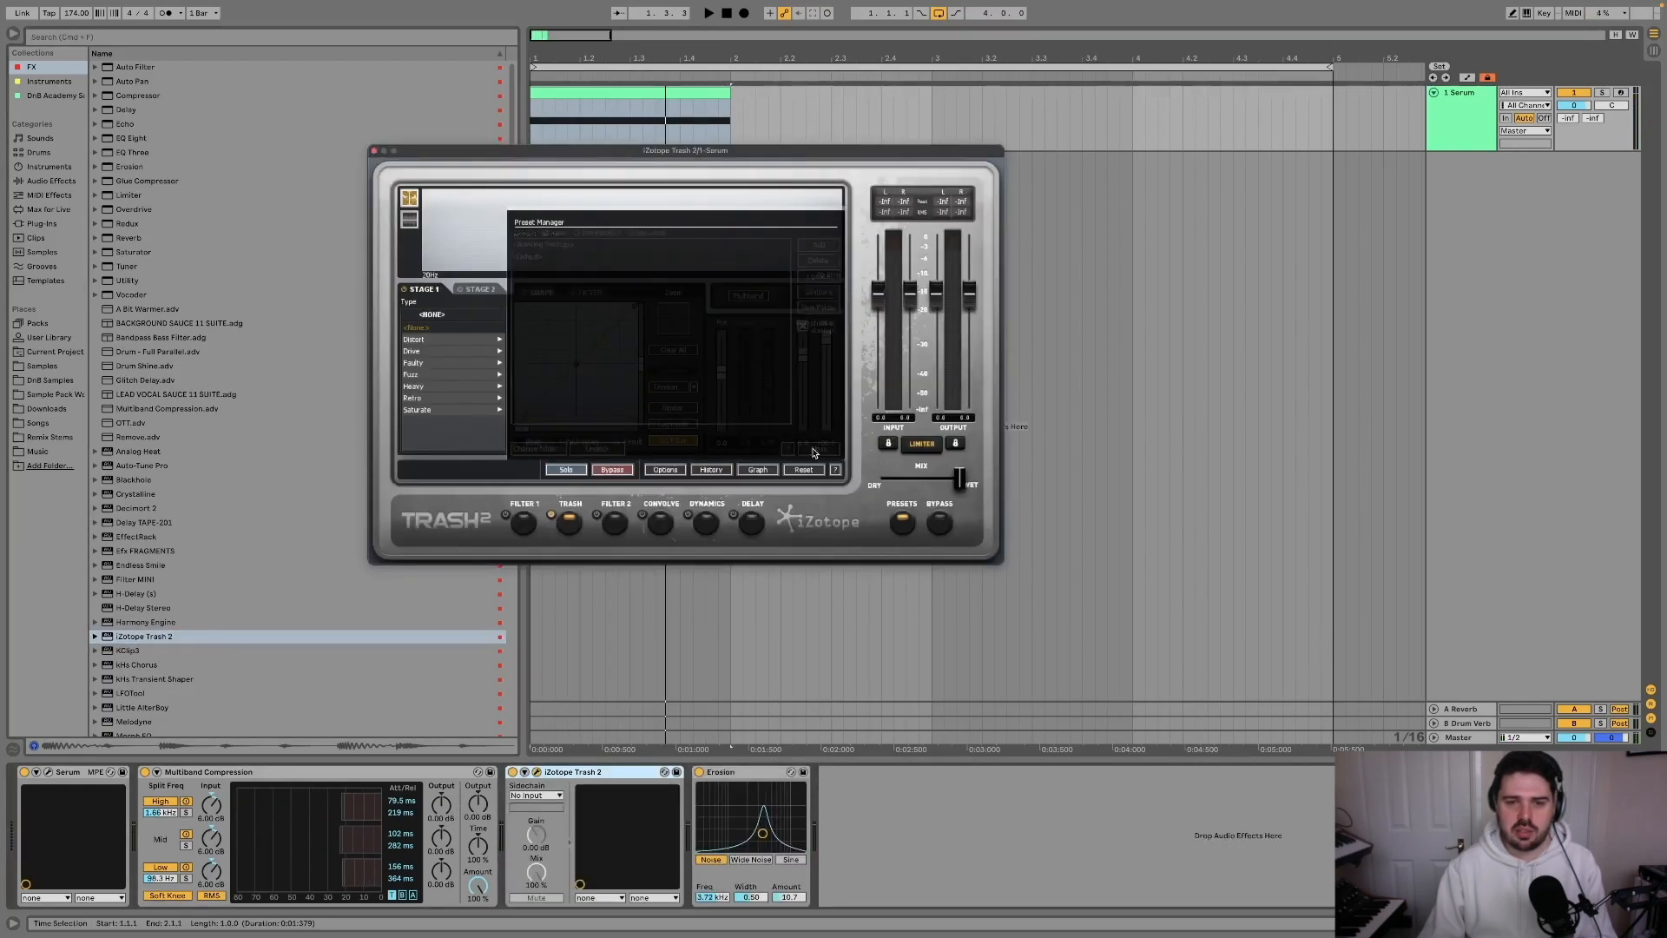
{"action": "left_click", "coordinate": [744, 296]}
{"action": "left_click_drag", "start_coordinate": [472, 222], "coordinate": [492, 223]}
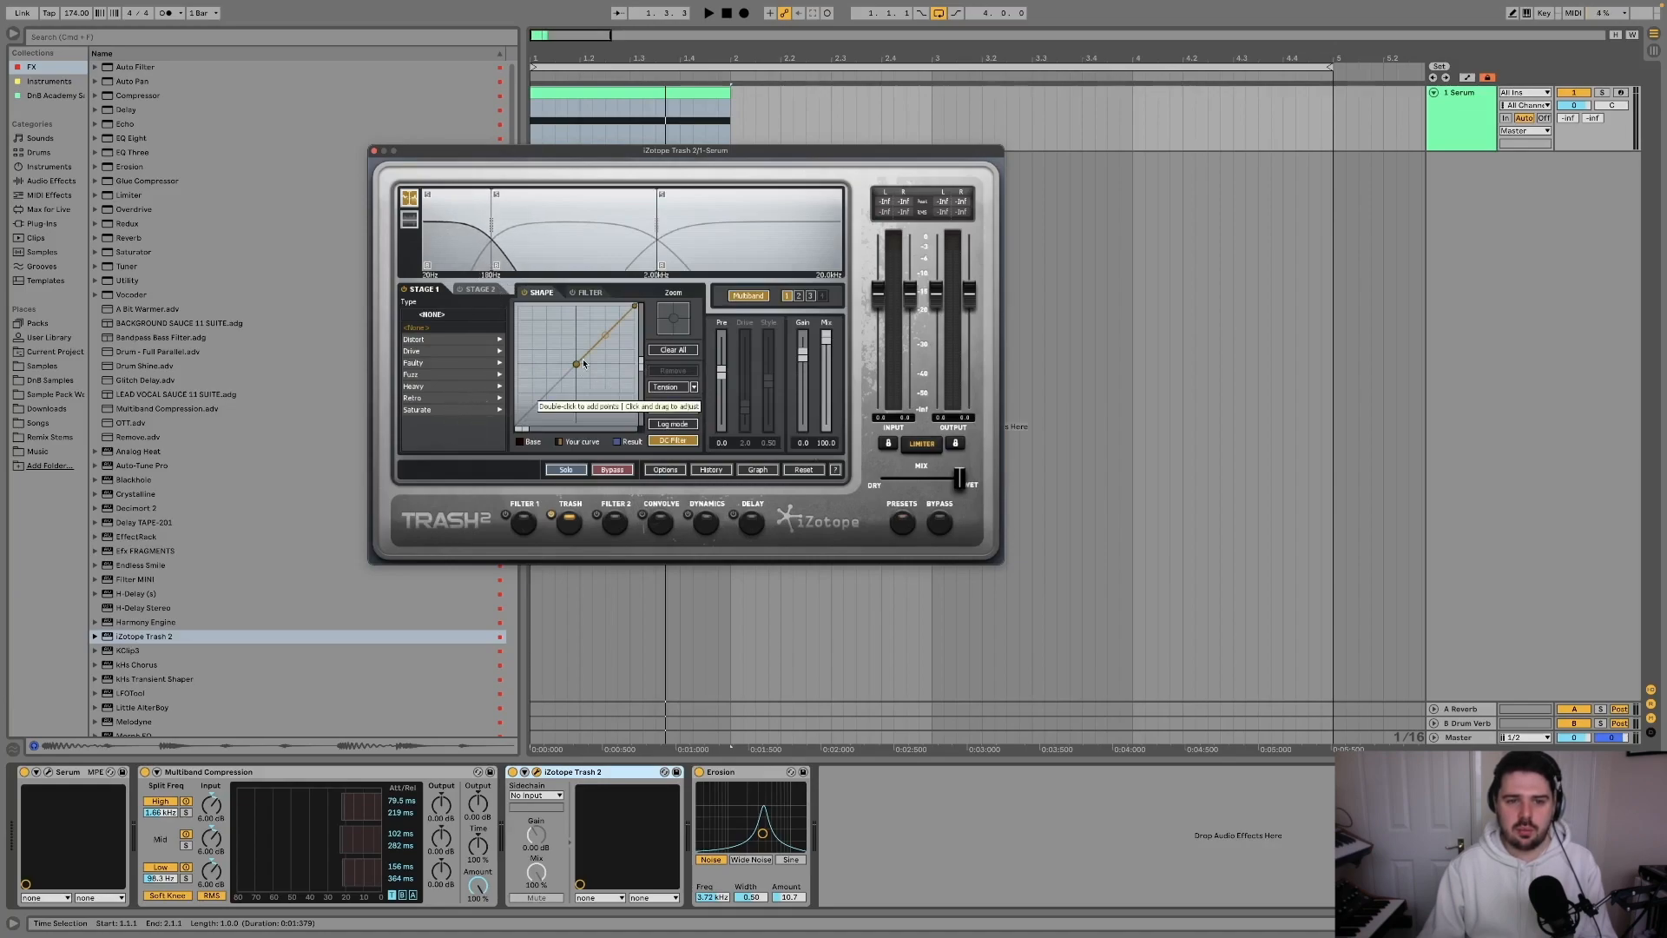
Bow the low band's shape curve upward, then give the mid band Tape Saturation with a similarly raised curve and play it.
{"action": "left_click_drag", "start_coordinate": [601, 341], "coordinate": [601, 334]}
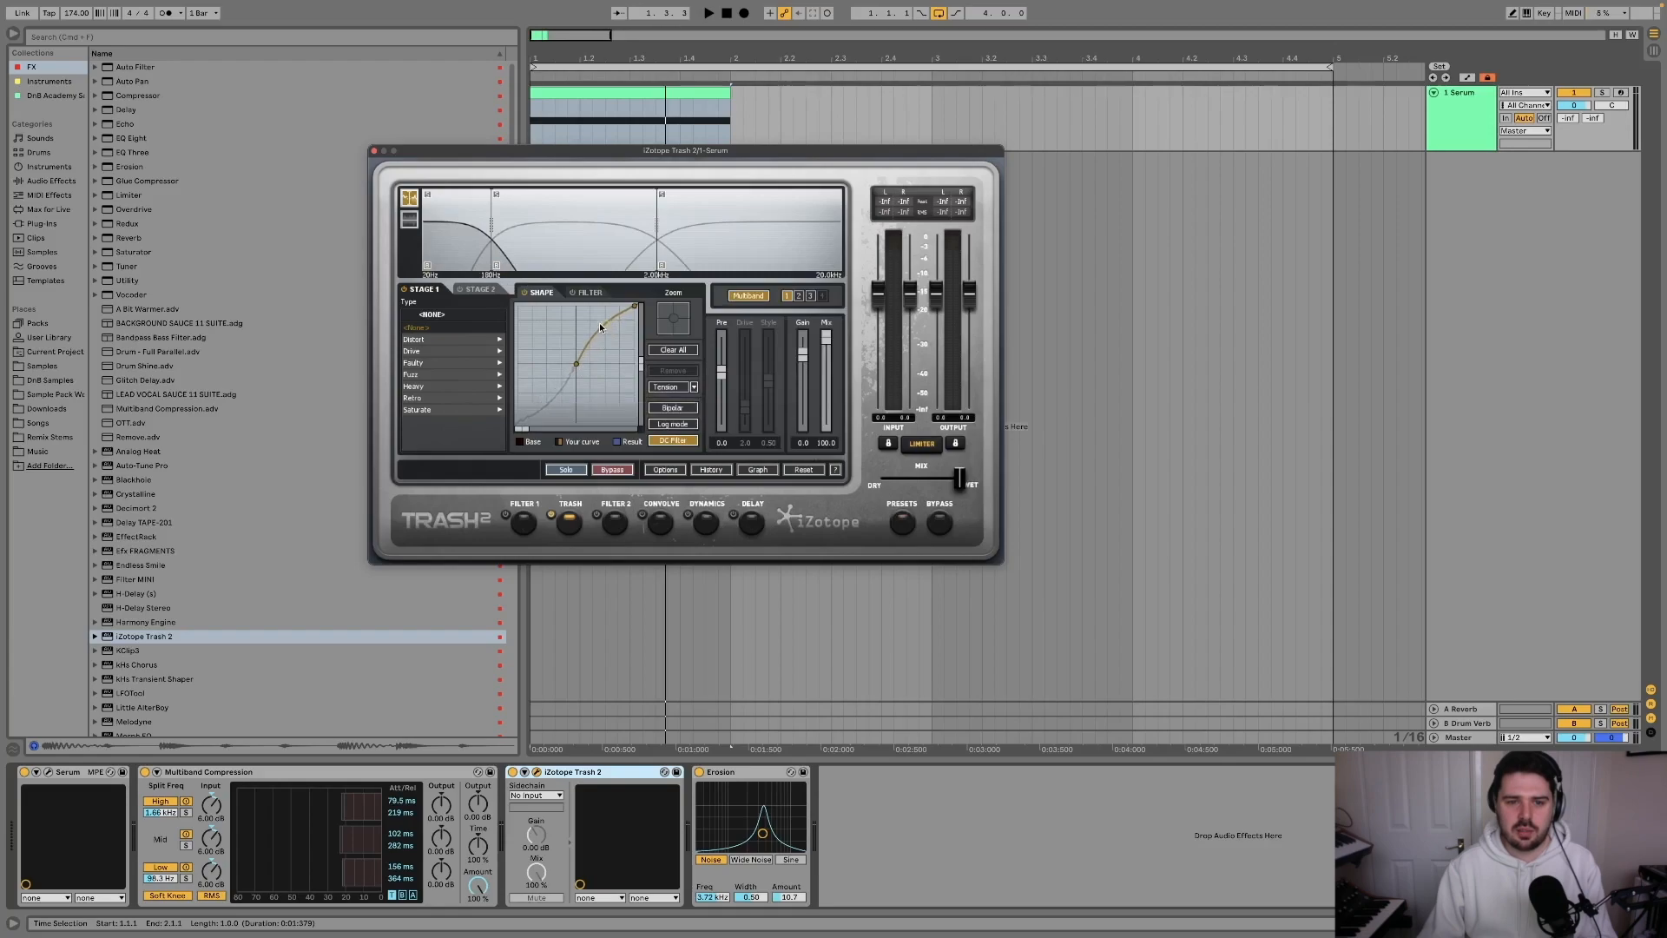
{"action": "key", "text": "space"}
{"action": "left_click", "coordinate": [553, 246]}
{"action": "left_click", "coordinate": [418, 409]}
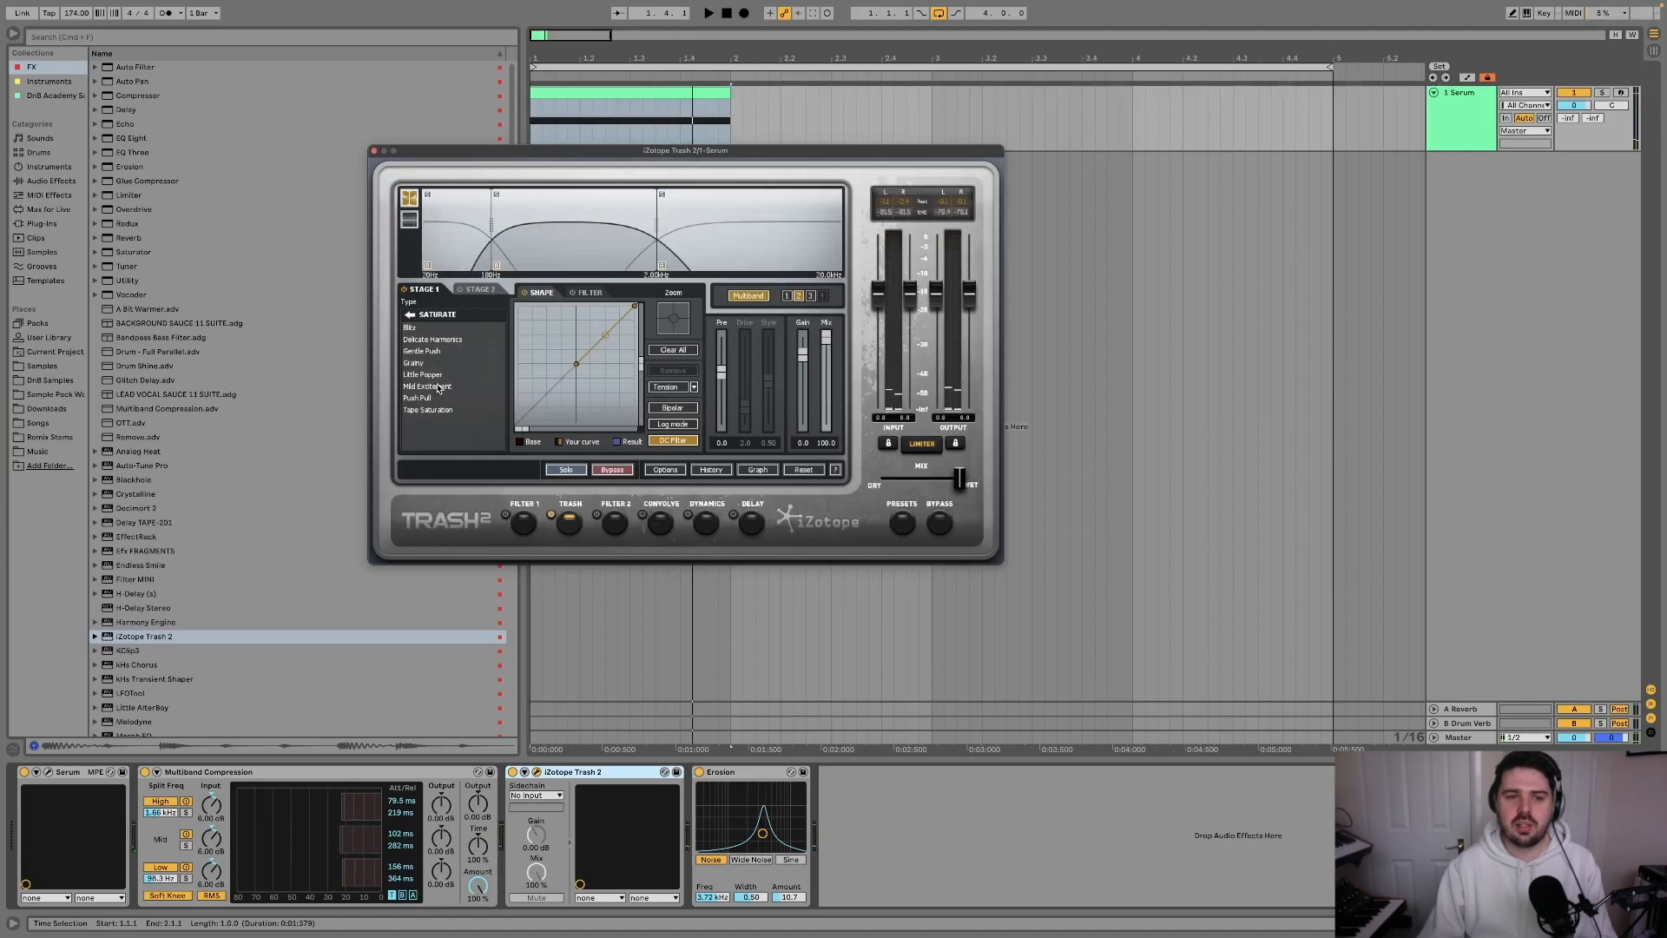
{"action": "left_click", "coordinate": [428, 409]}
{"action": "left_click_drag", "start_coordinate": [611, 336], "coordinate": [609, 322]}
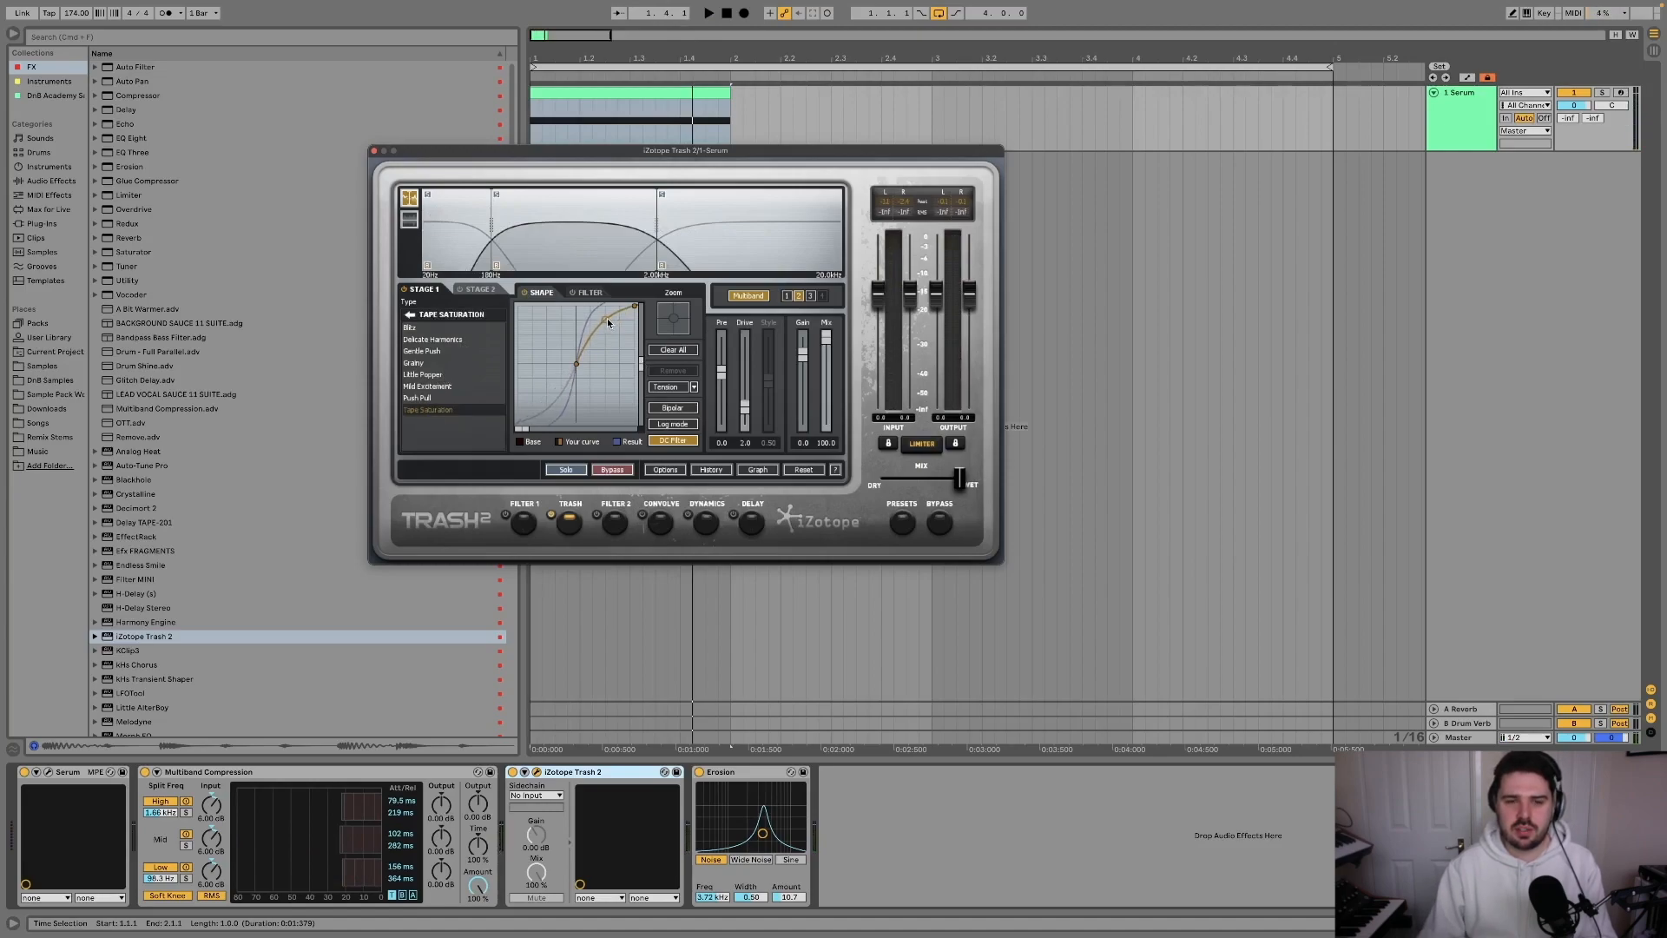
{"action": "key", "text": "space"}
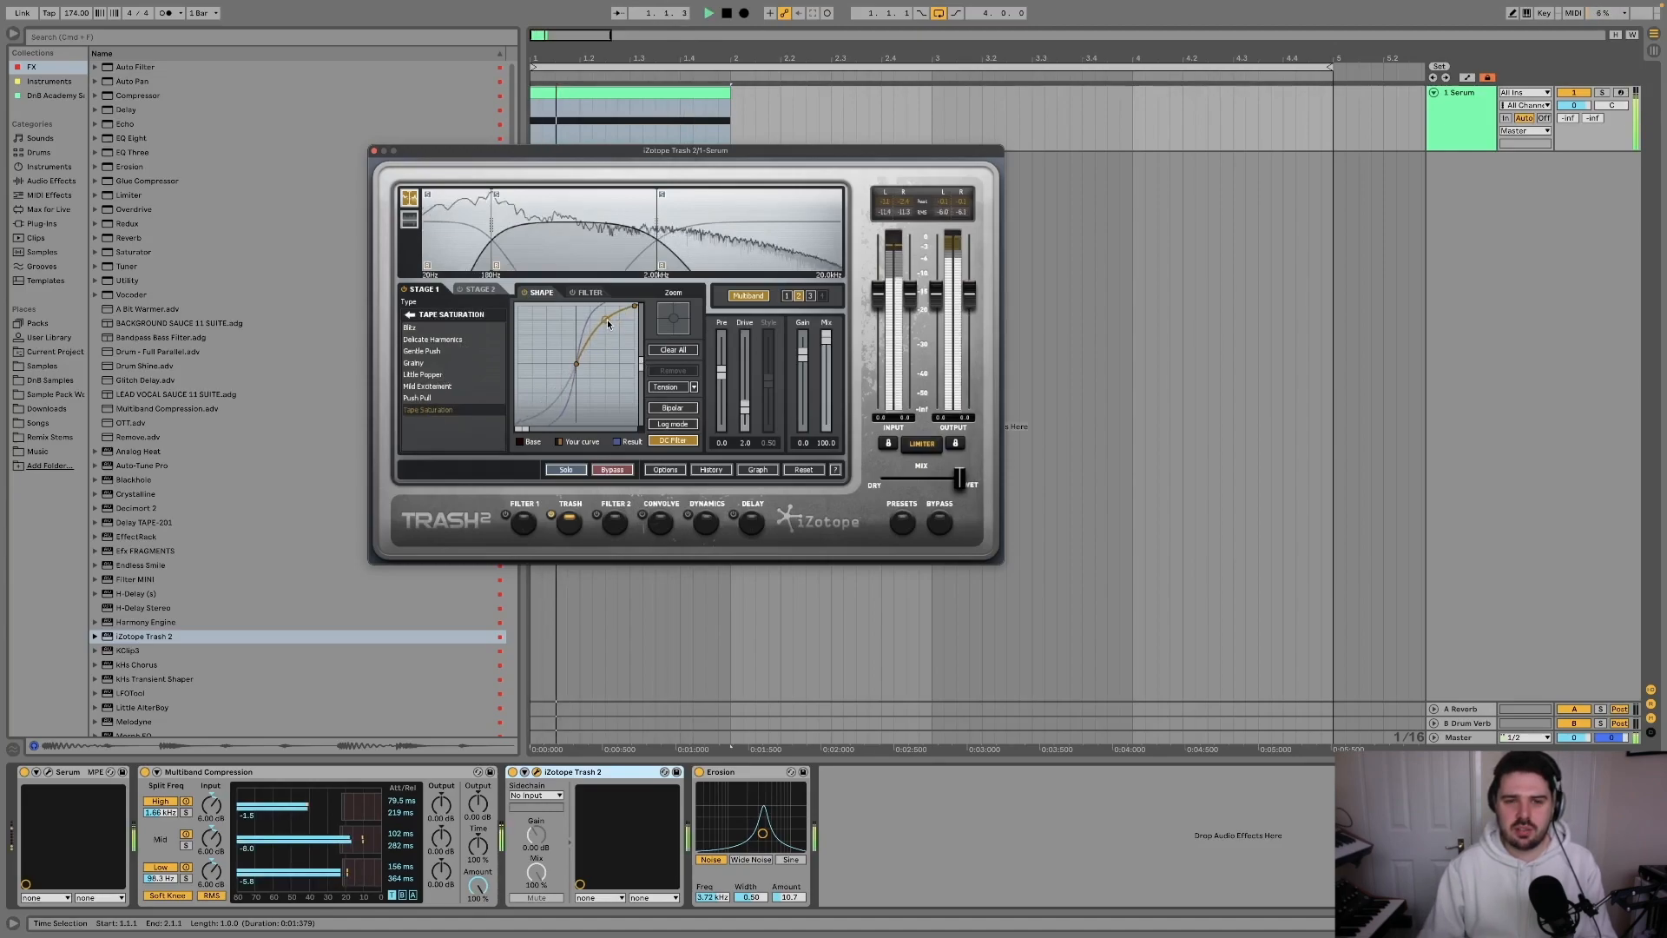
Apply the Smooth distortion to the high band, bow its shape curve upward, audition it, and close Trash 2.
{"action": "left_click", "coordinate": [740, 245]}
{"action": "left_click", "coordinate": [441, 378]}
{"action": "left_click", "coordinate": [449, 387]}
{"action": "left_click_drag", "start_coordinate": [608, 345], "coordinate": [605, 318]}
{"action": "key", "text": "space"}
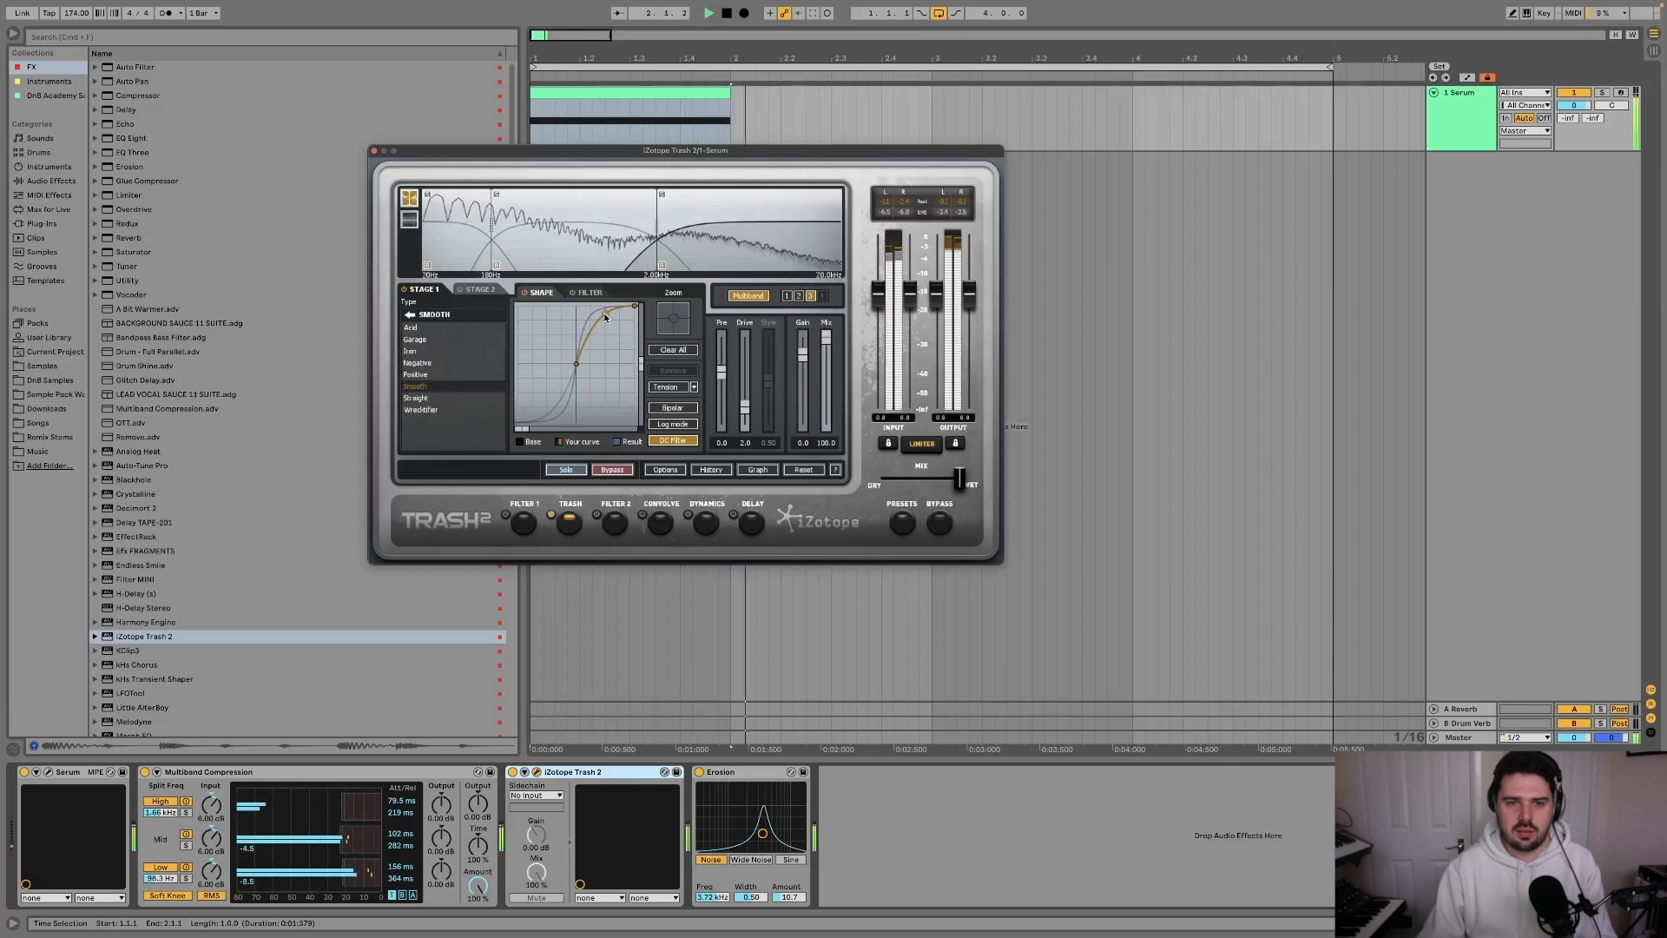
{"action": "left_click", "coordinate": [373, 153]}
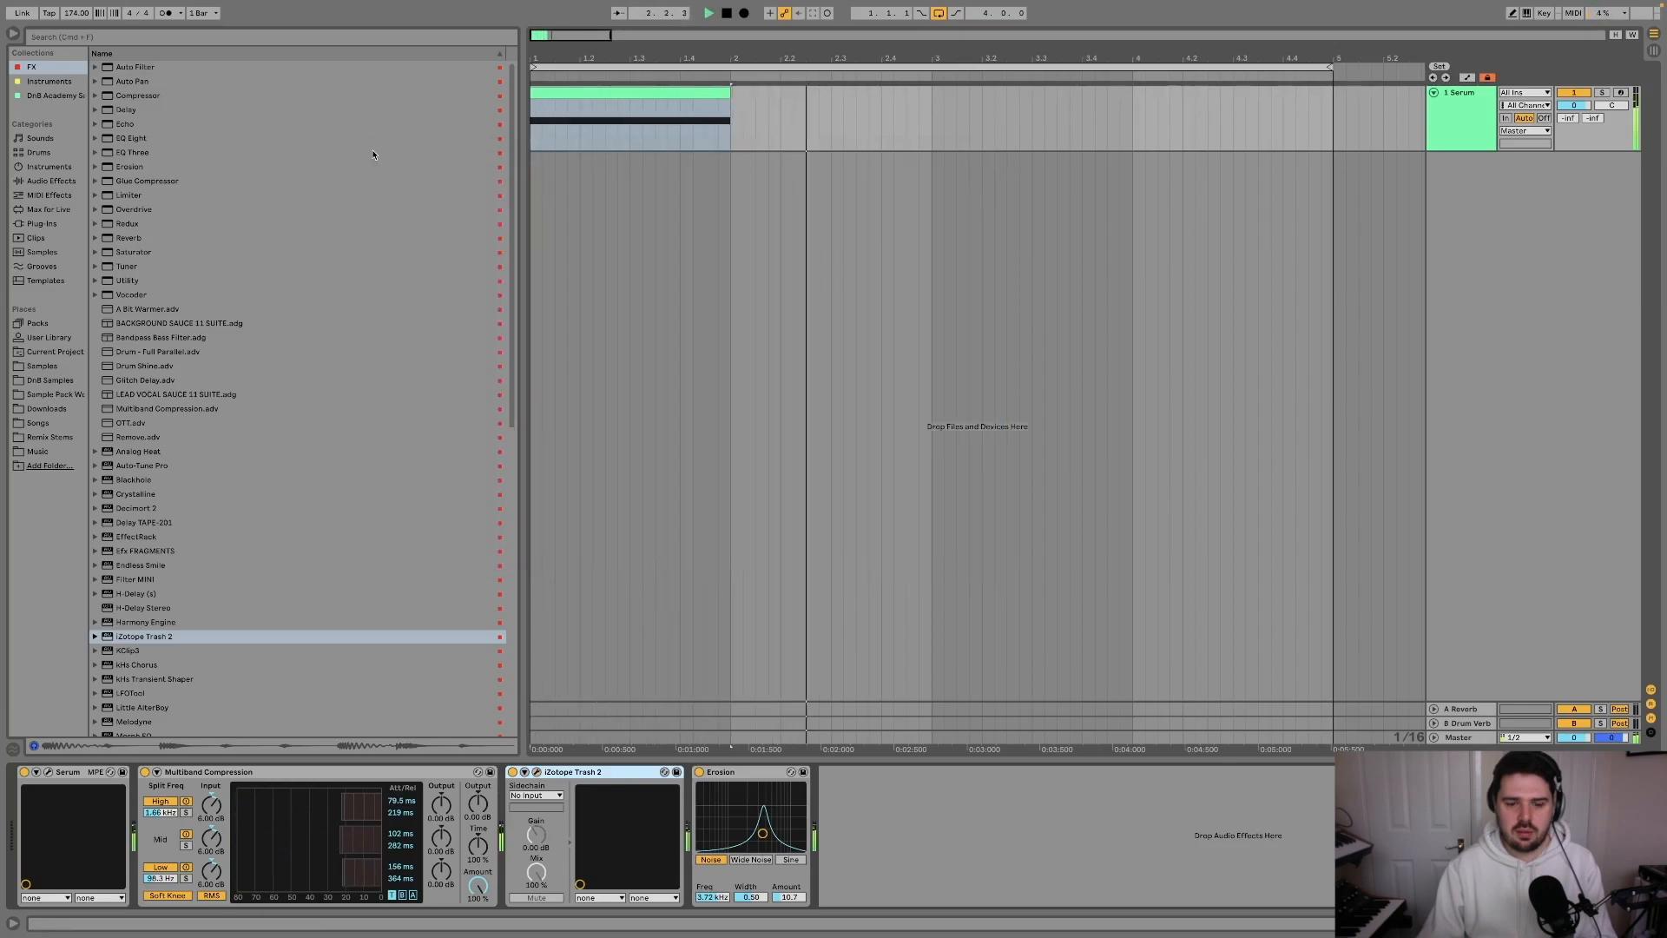
Reopen Serum and redraw LFO 1 with a second peak mid-cycle and a third peak near the end.
{"action": "left_click", "coordinate": [605, 93]}
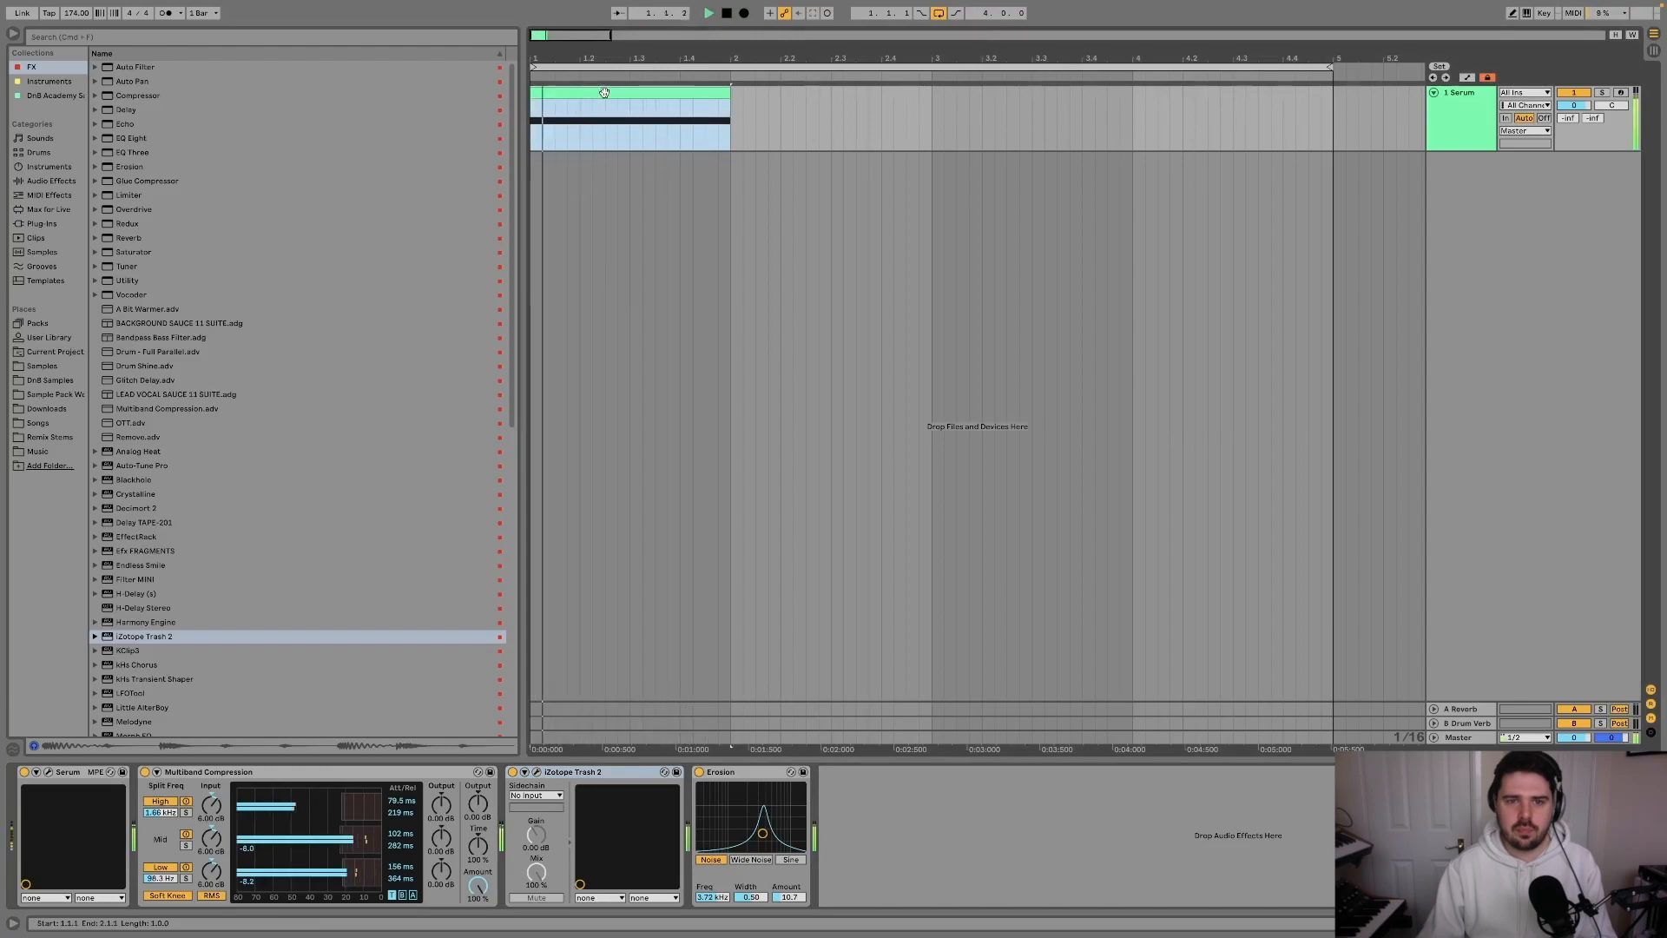
{"action": "key", "text": "space"}
{"action": "left_click", "coordinate": [49, 772]}
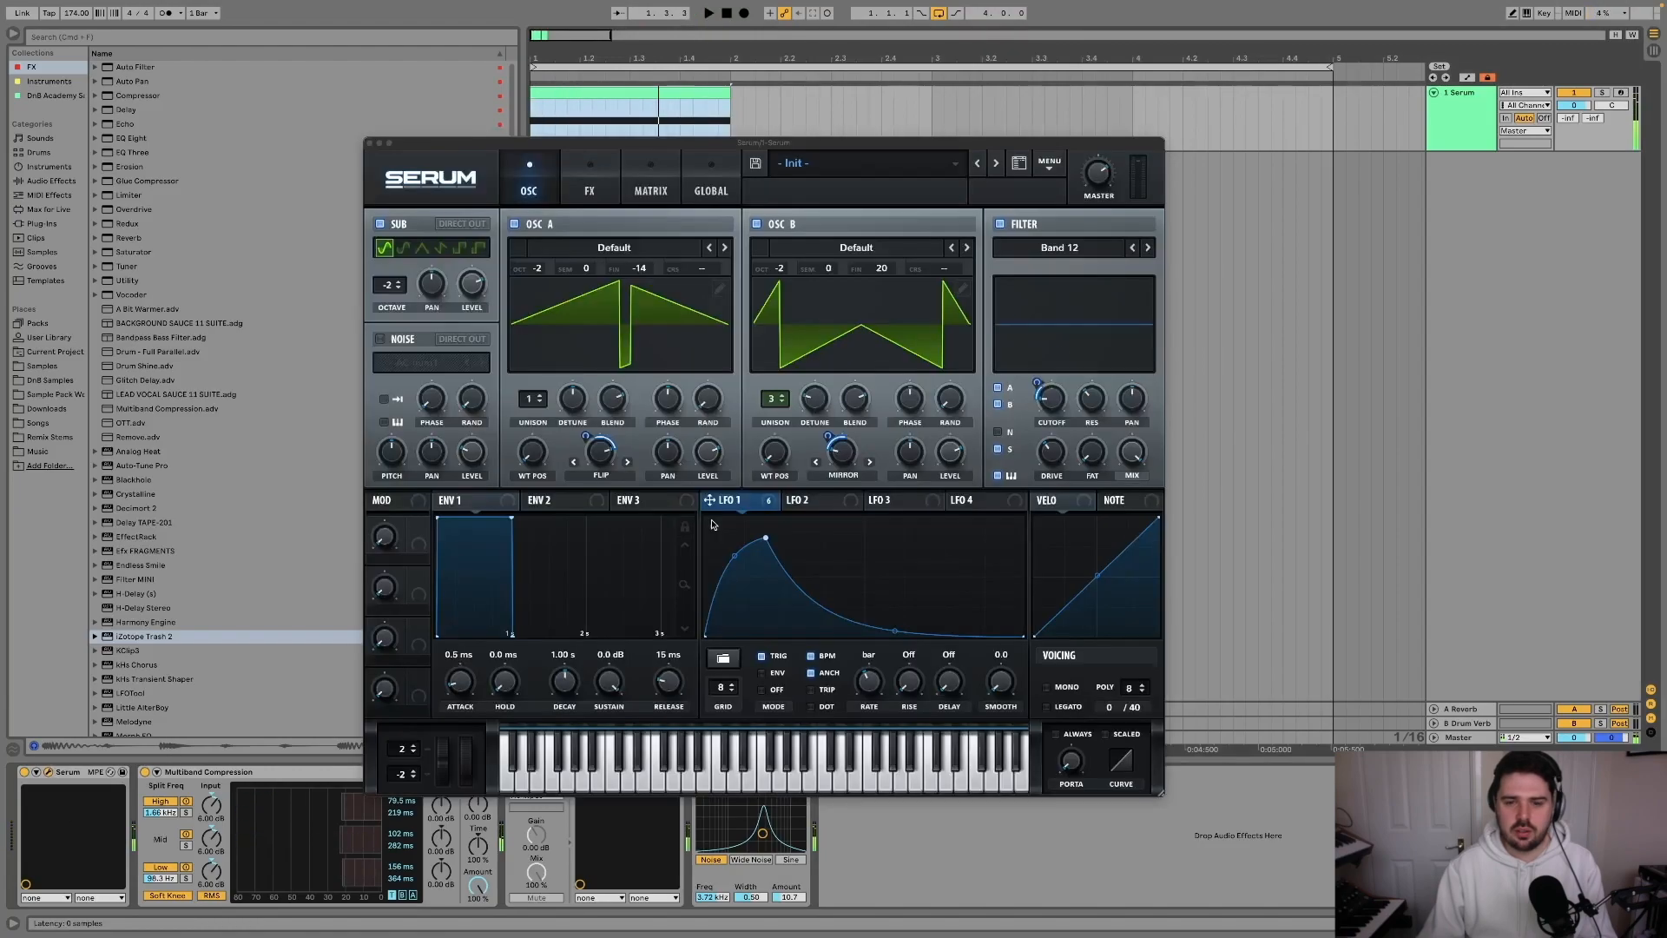
{"action": "left_click_drag", "start_coordinate": [858, 623], "coordinate": [964, 587]}
{"action": "double_click", "coordinate": [892, 637]}
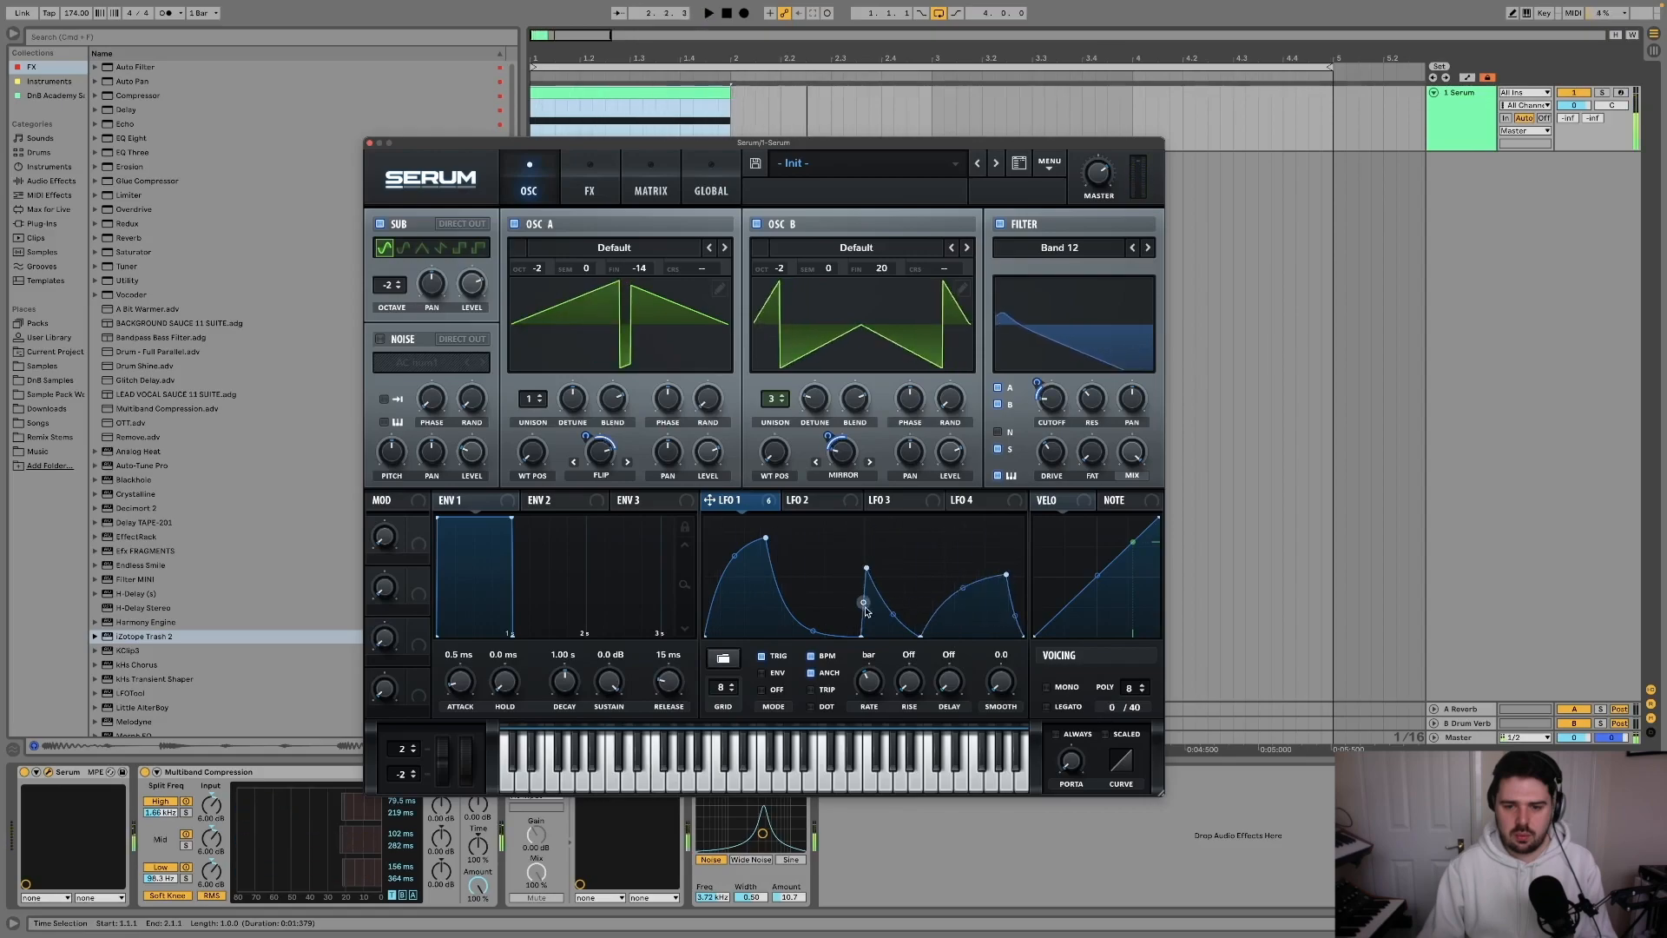
Refine the curves around LFO 1's middle peak and lower that peak while auditioning the modulation.
{"action": "left_click_drag", "start_coordinate": [849, 635], "coordinate": [860, 603]}
{"action": "key", "text": "space"}
{"action": "key", "text": "space"}
{"action": "key", "text": "space"}
{"action": "left_click_drag", "start_coordinate": [867, 568], "coordinate": [866, 591]}
{"action": "key", "text": "space"}
{"action": "key", "text": "space"}
{"action": "key", "text": "space"}
Raise LFO 1's first peak to near maximum, raise the middle peak to roughly the last one's height, audition, and close Serum.
{"action": "mouse_move", "coordinate": [766, 538]}
{"action": "left_mouse_down"}
{"action": "mouse_move", "coordinate": [766, 552]}
{"action": "mouse_move", "coordinate": [759, 519]}
{"action": "left_mouse_up"}
{"action": "key", "text": "space"}
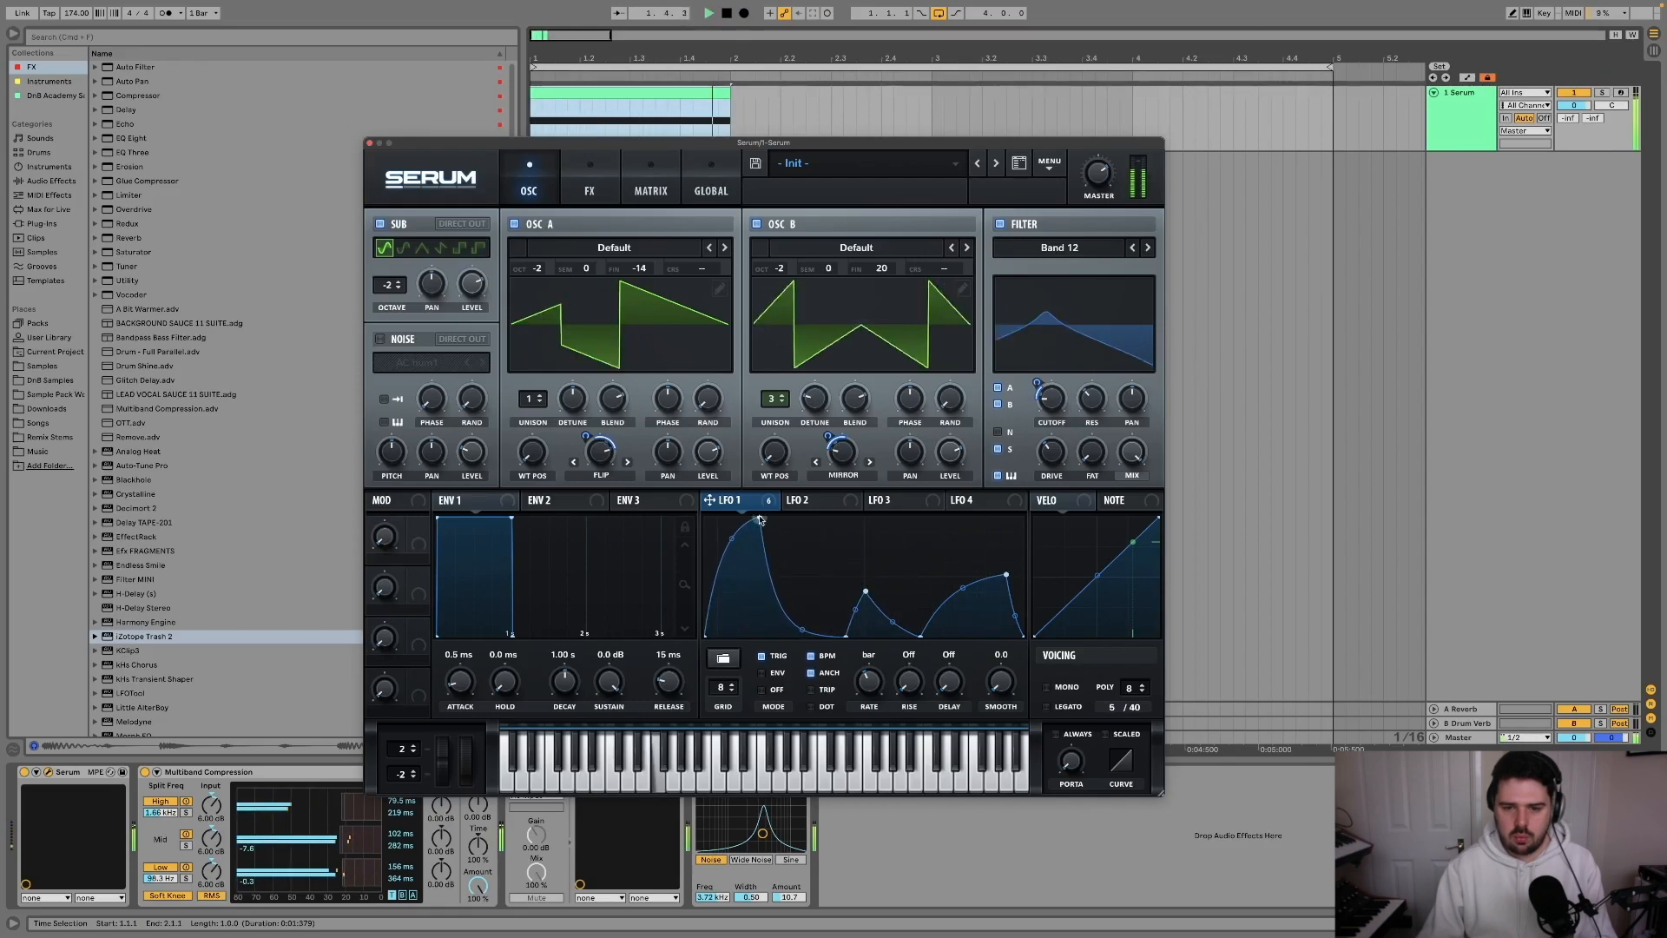
{"action": "left_click_drag", "start_coordinate": [865, 592], "coordinate": [866, 565]}
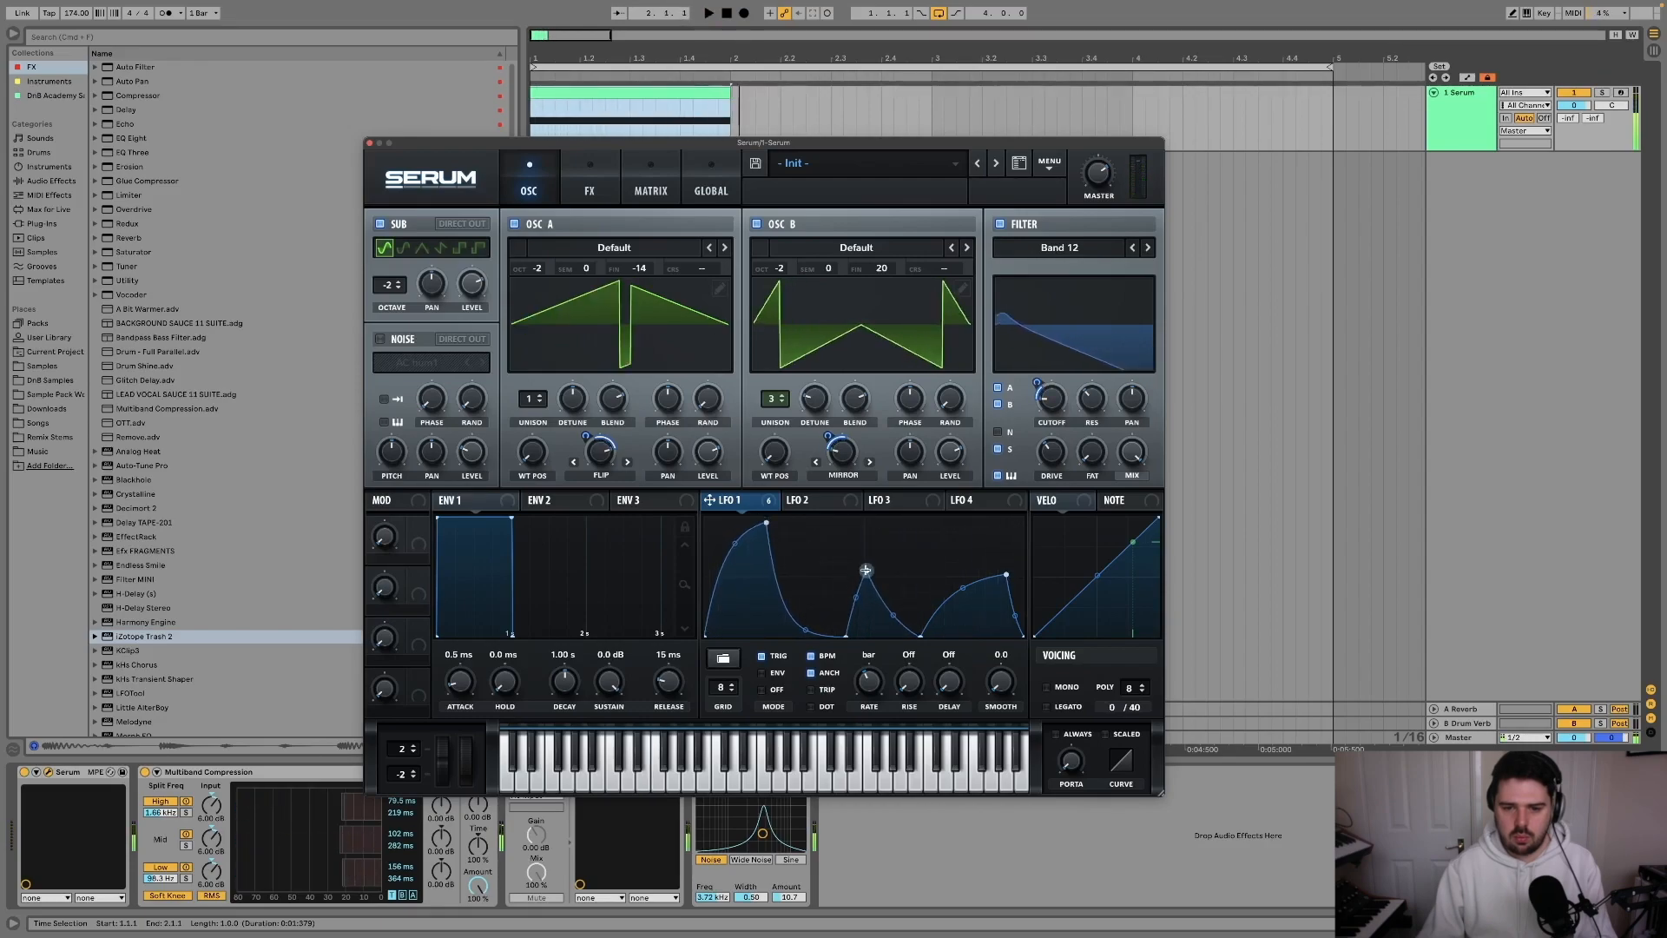
{"action": "key", "text": "space"}
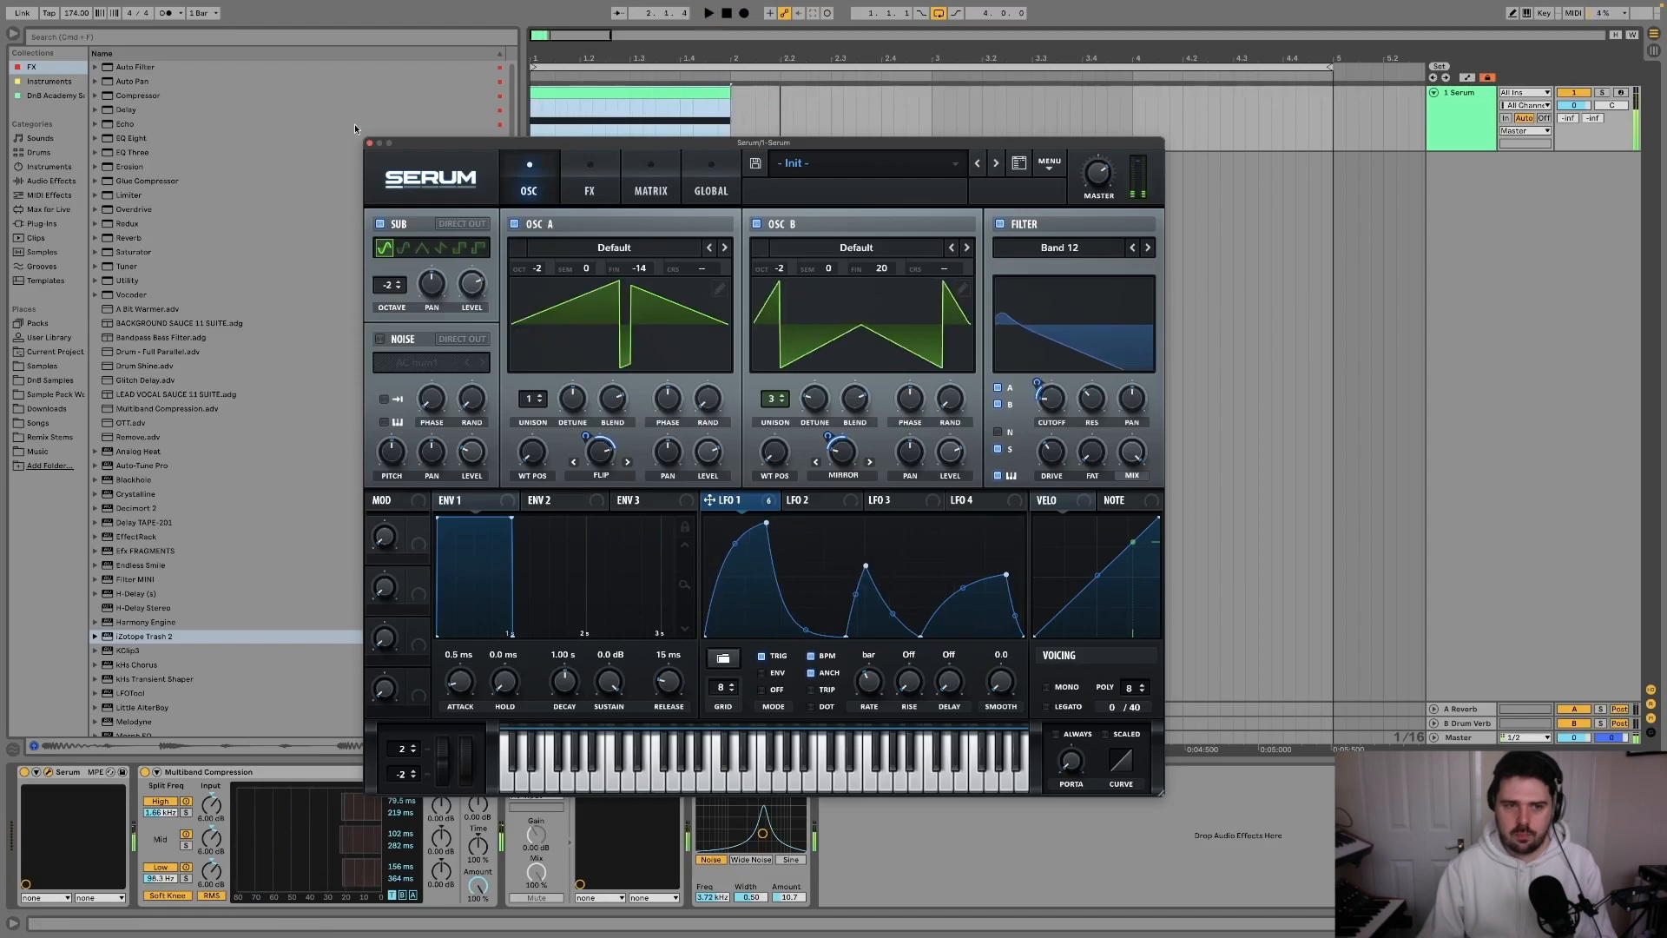
{"action": "left_click", "coordinate": [371, 144]}
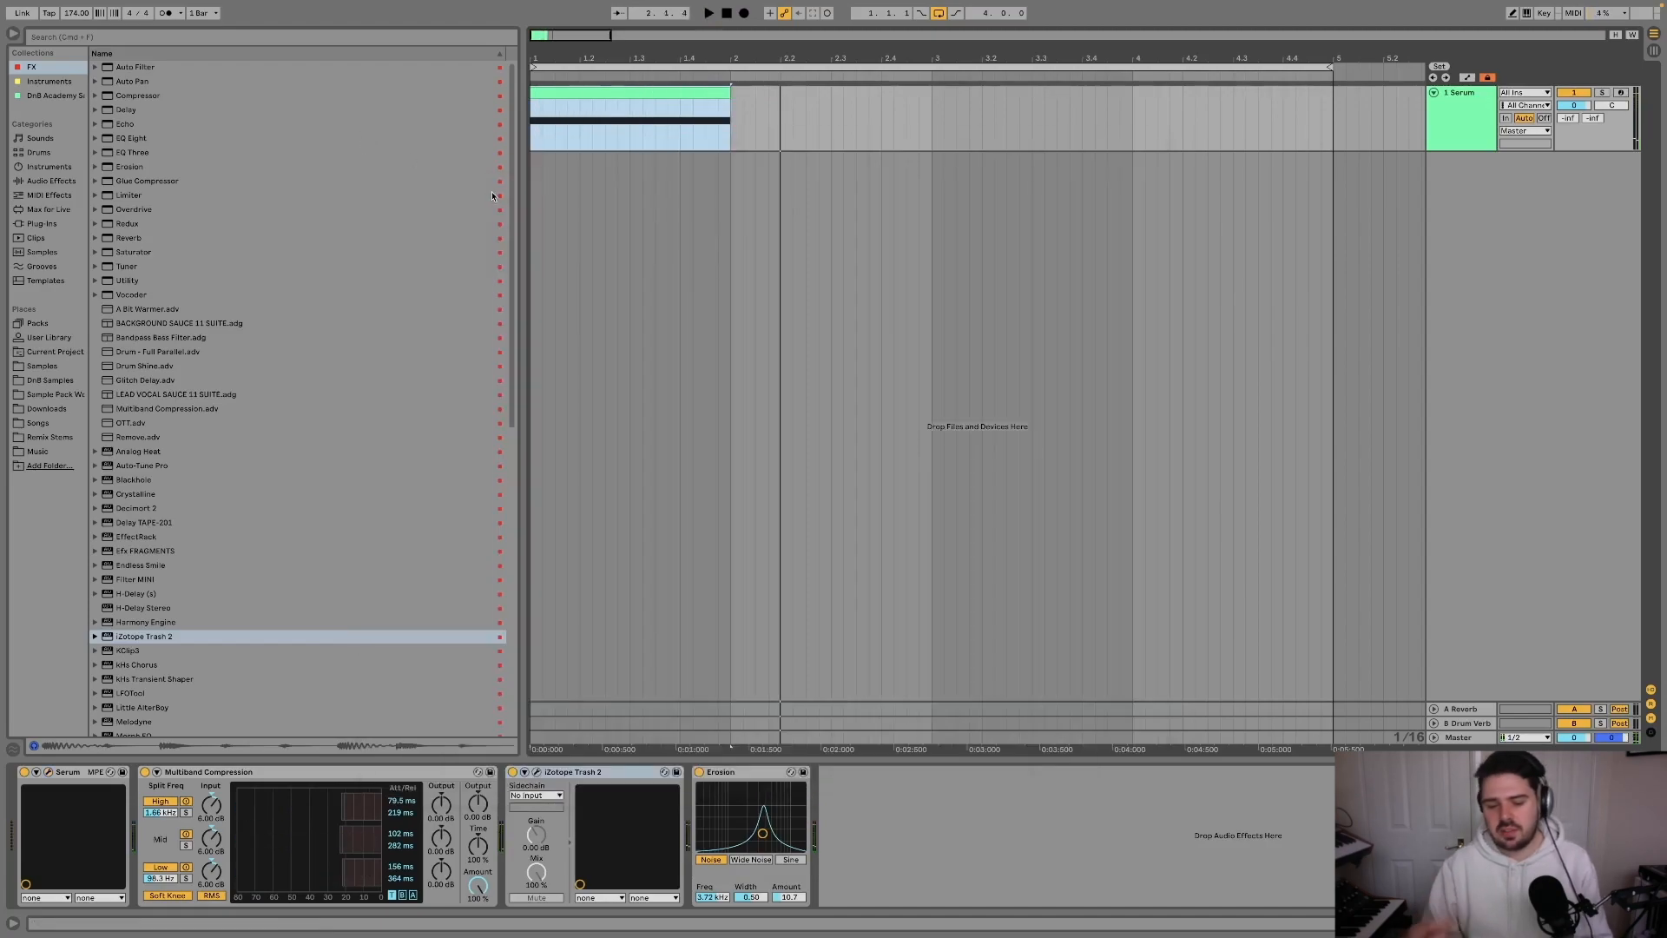